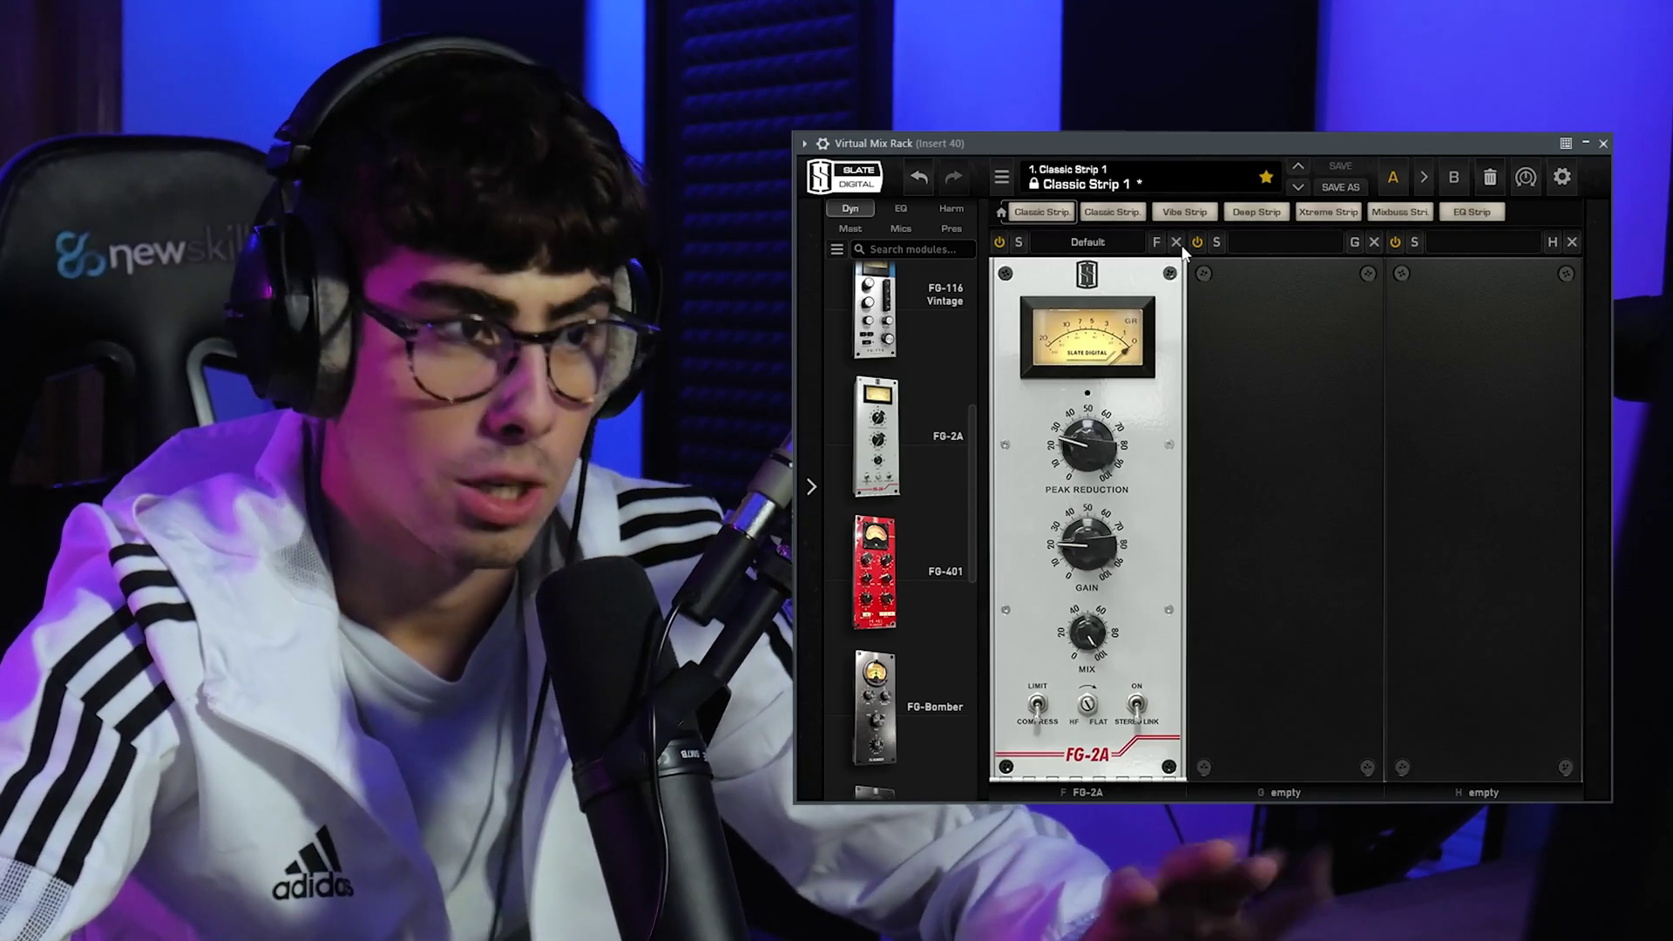
Remove the FG-2A module from slot F of the rack and look through the EQ modules
click(1175, 242)
click(901, 209)
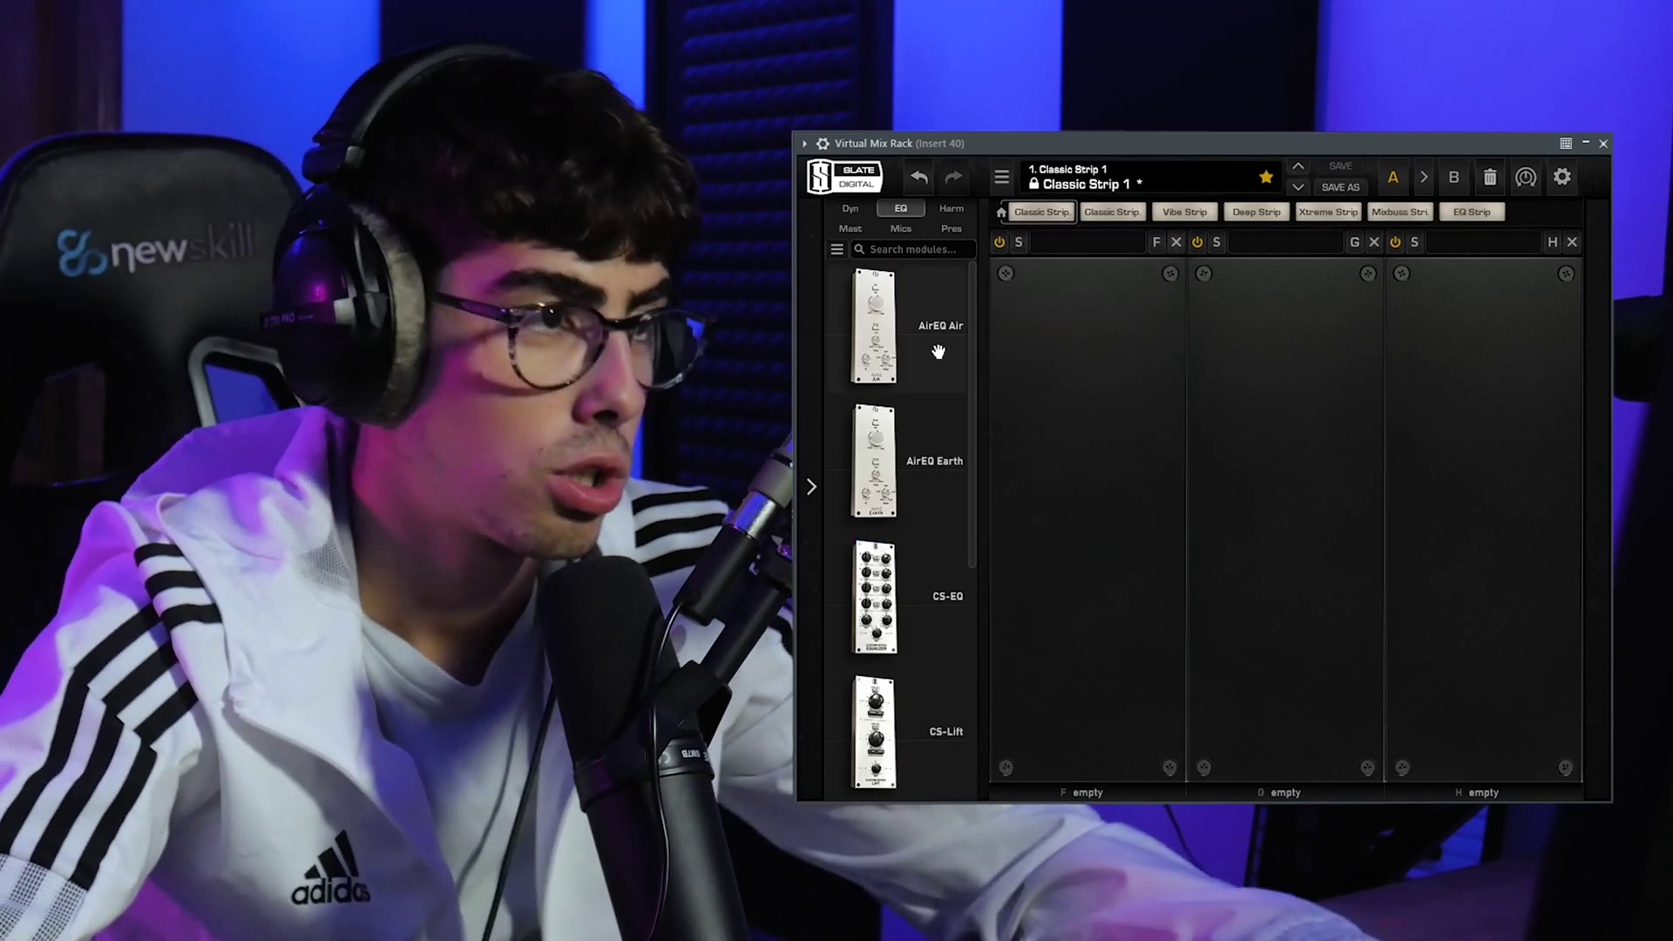
scroll(938, 352, down, 3)
scroll(883, 448, up, 3)
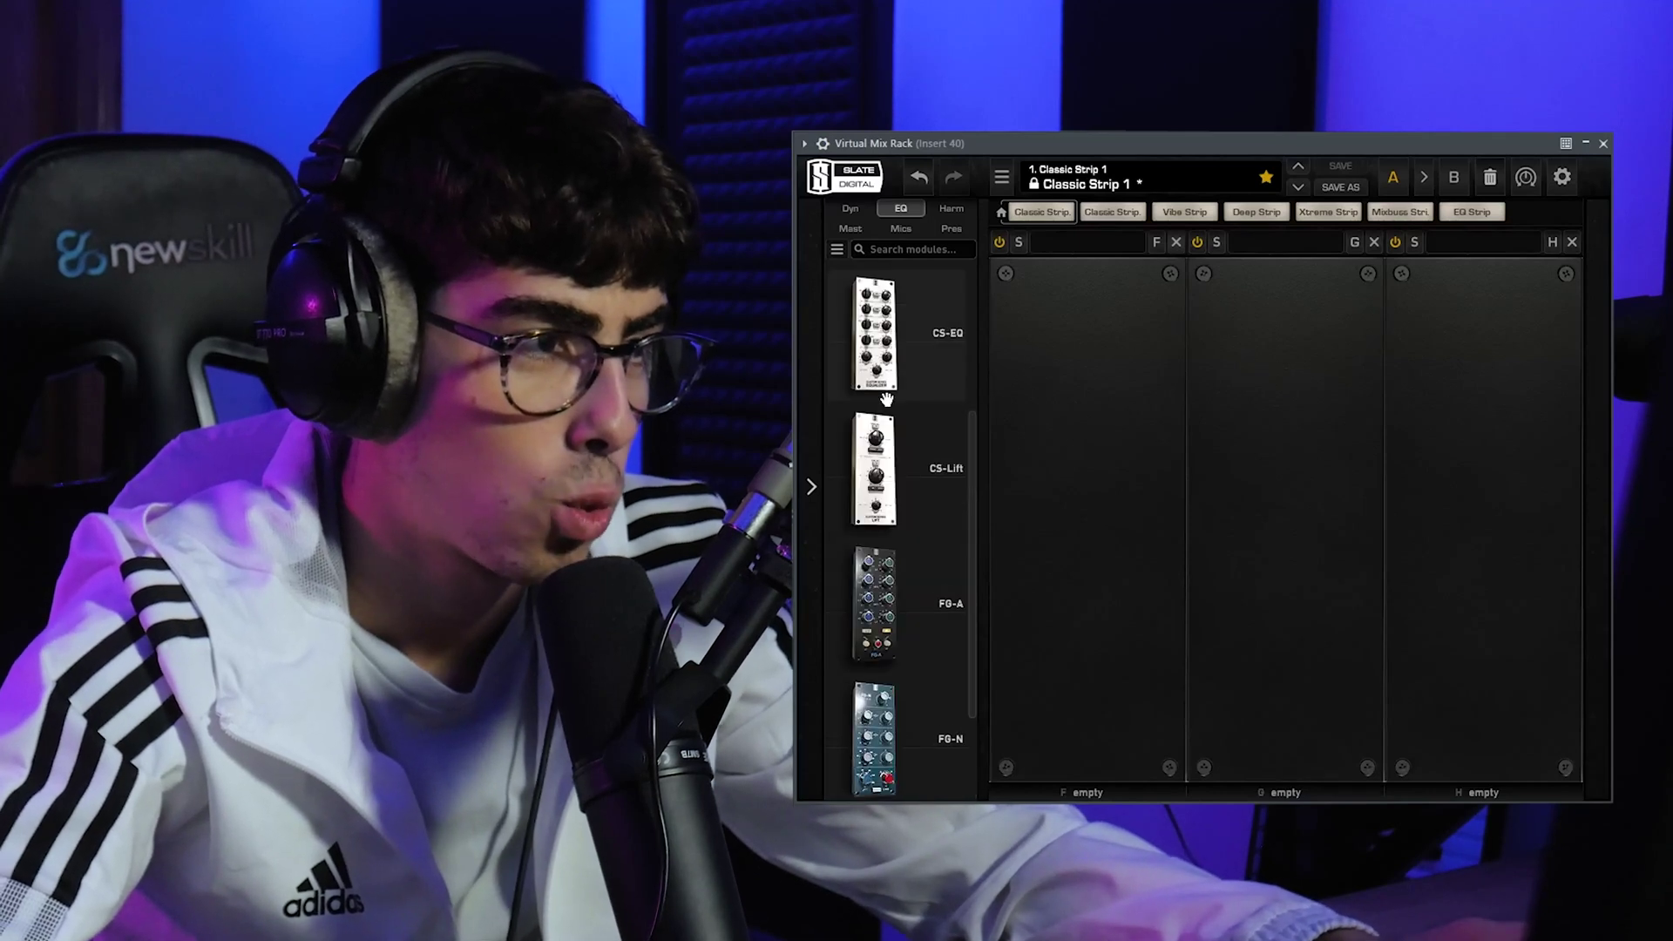
Browse the harmonics, mastering and mics module categories, and read the description of the Revival module
click(952, 208)
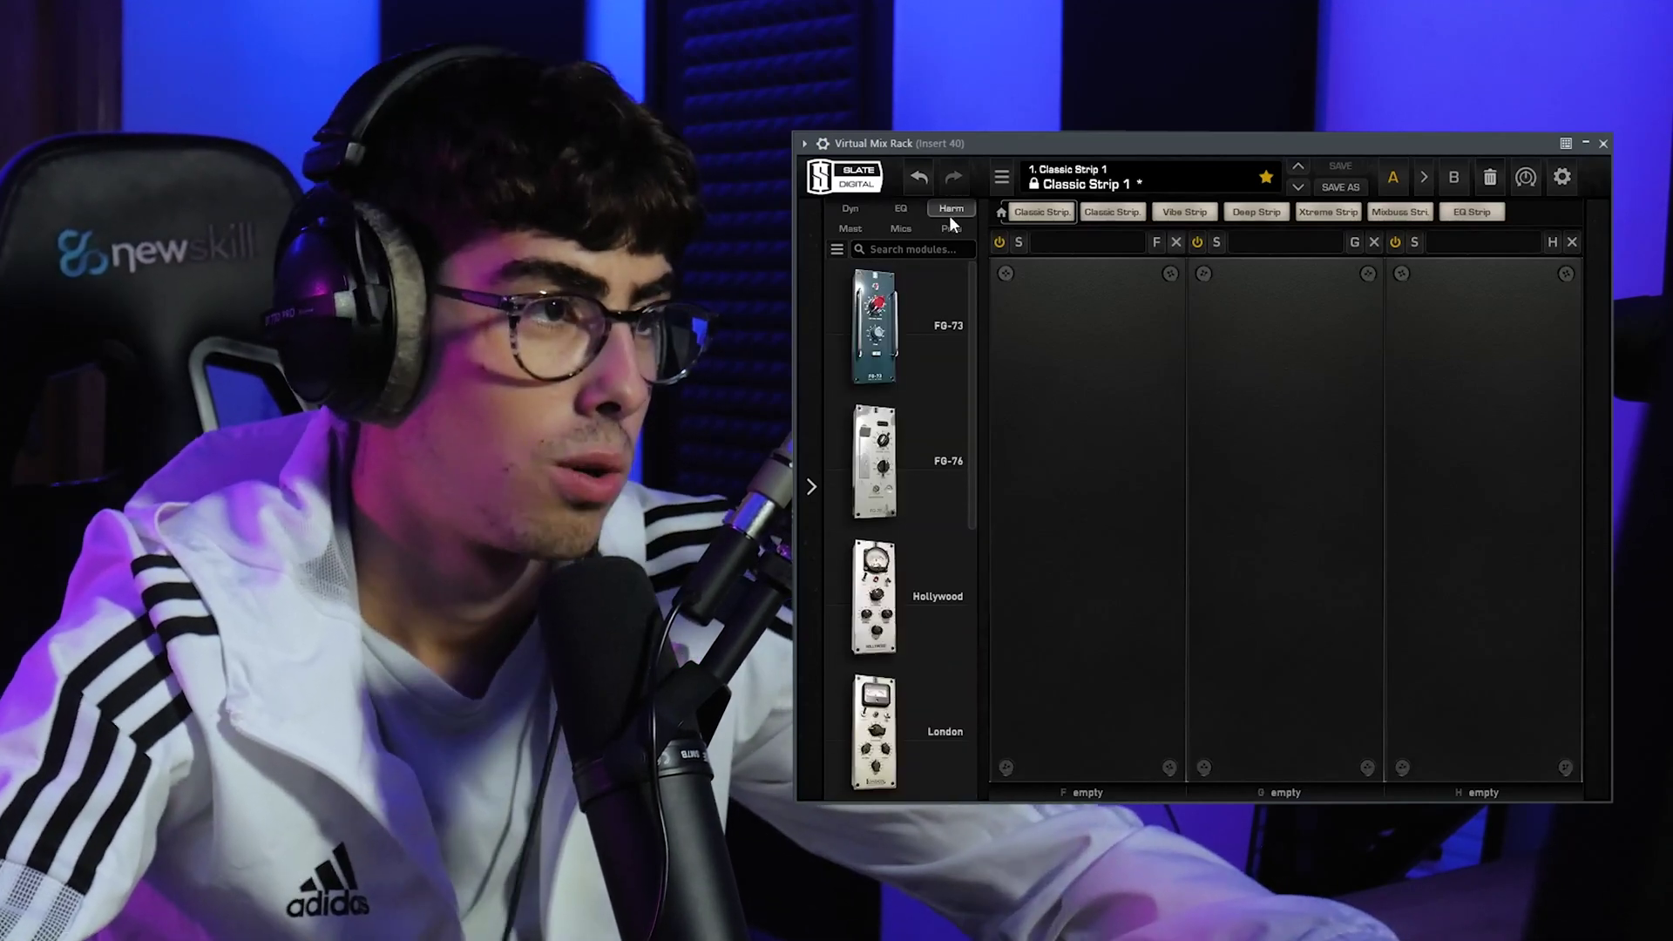
scroll(926, 357, down, 4)
scroll(919, 397, down, 1)
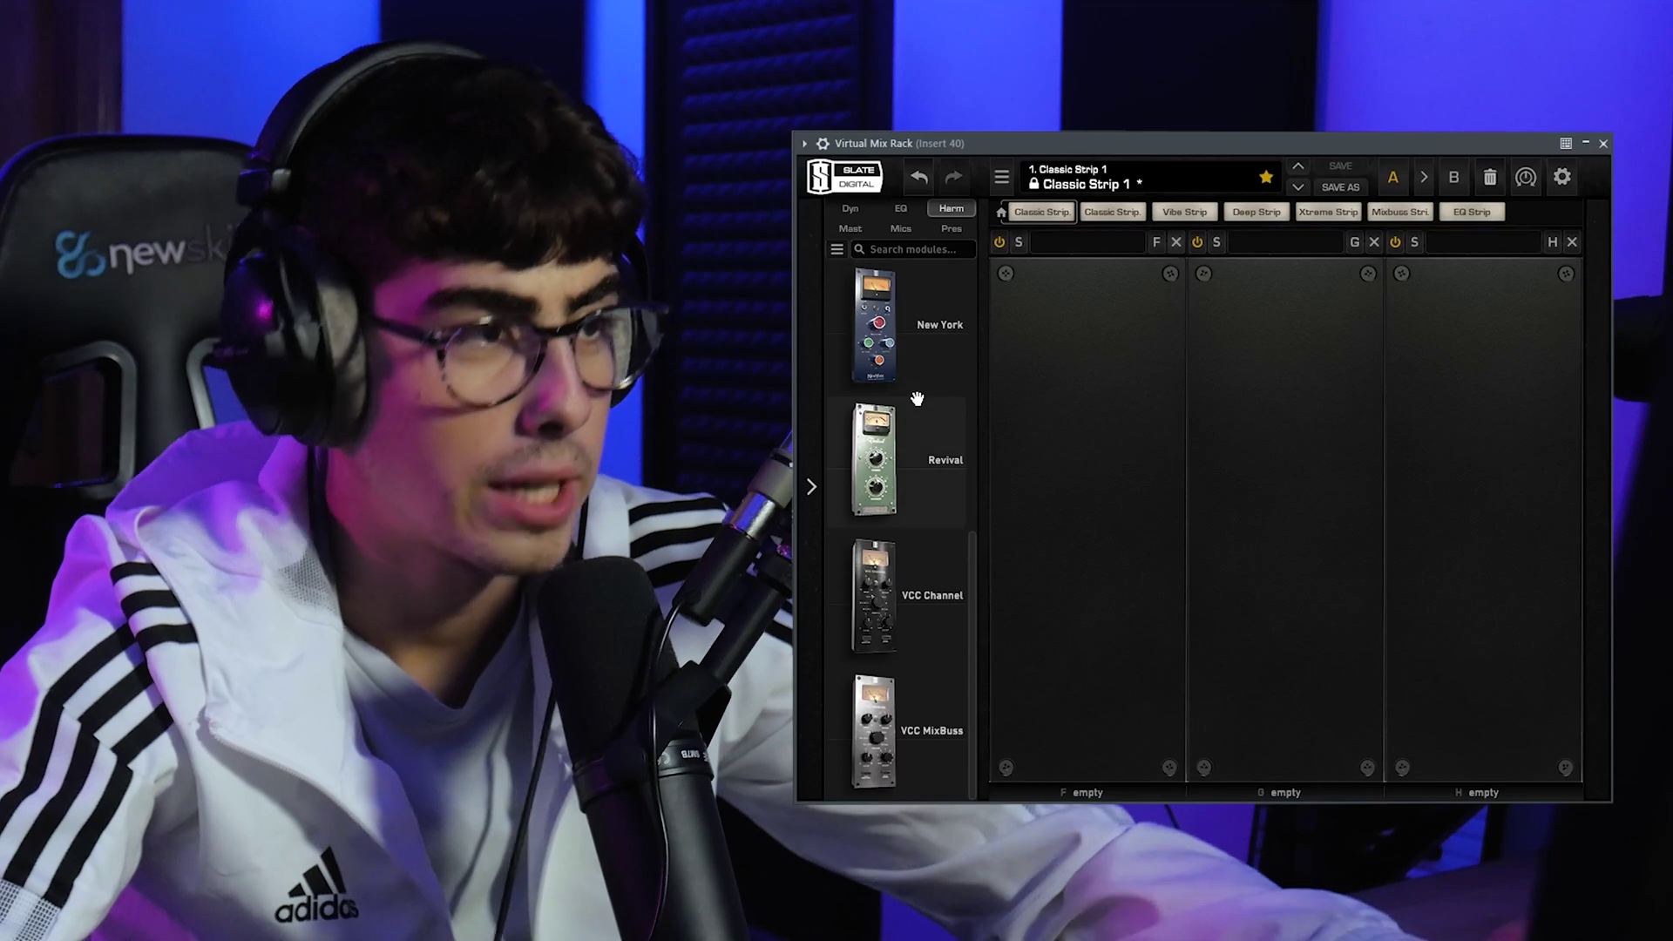
mouse_move(912, 418)
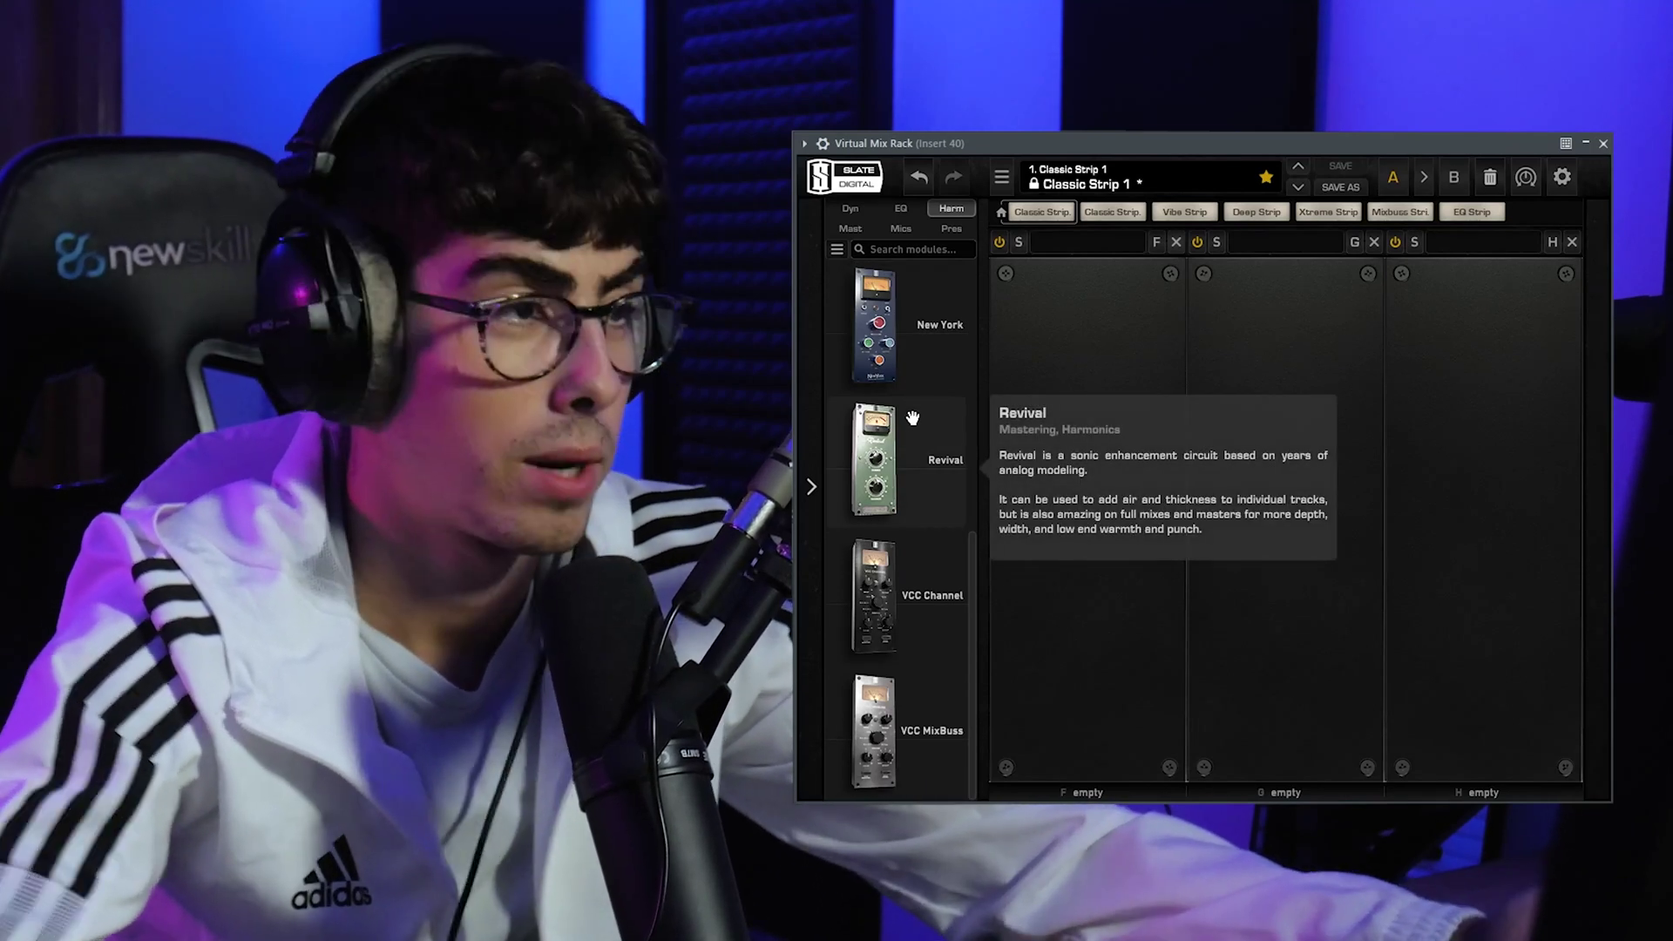
click(852, 229)
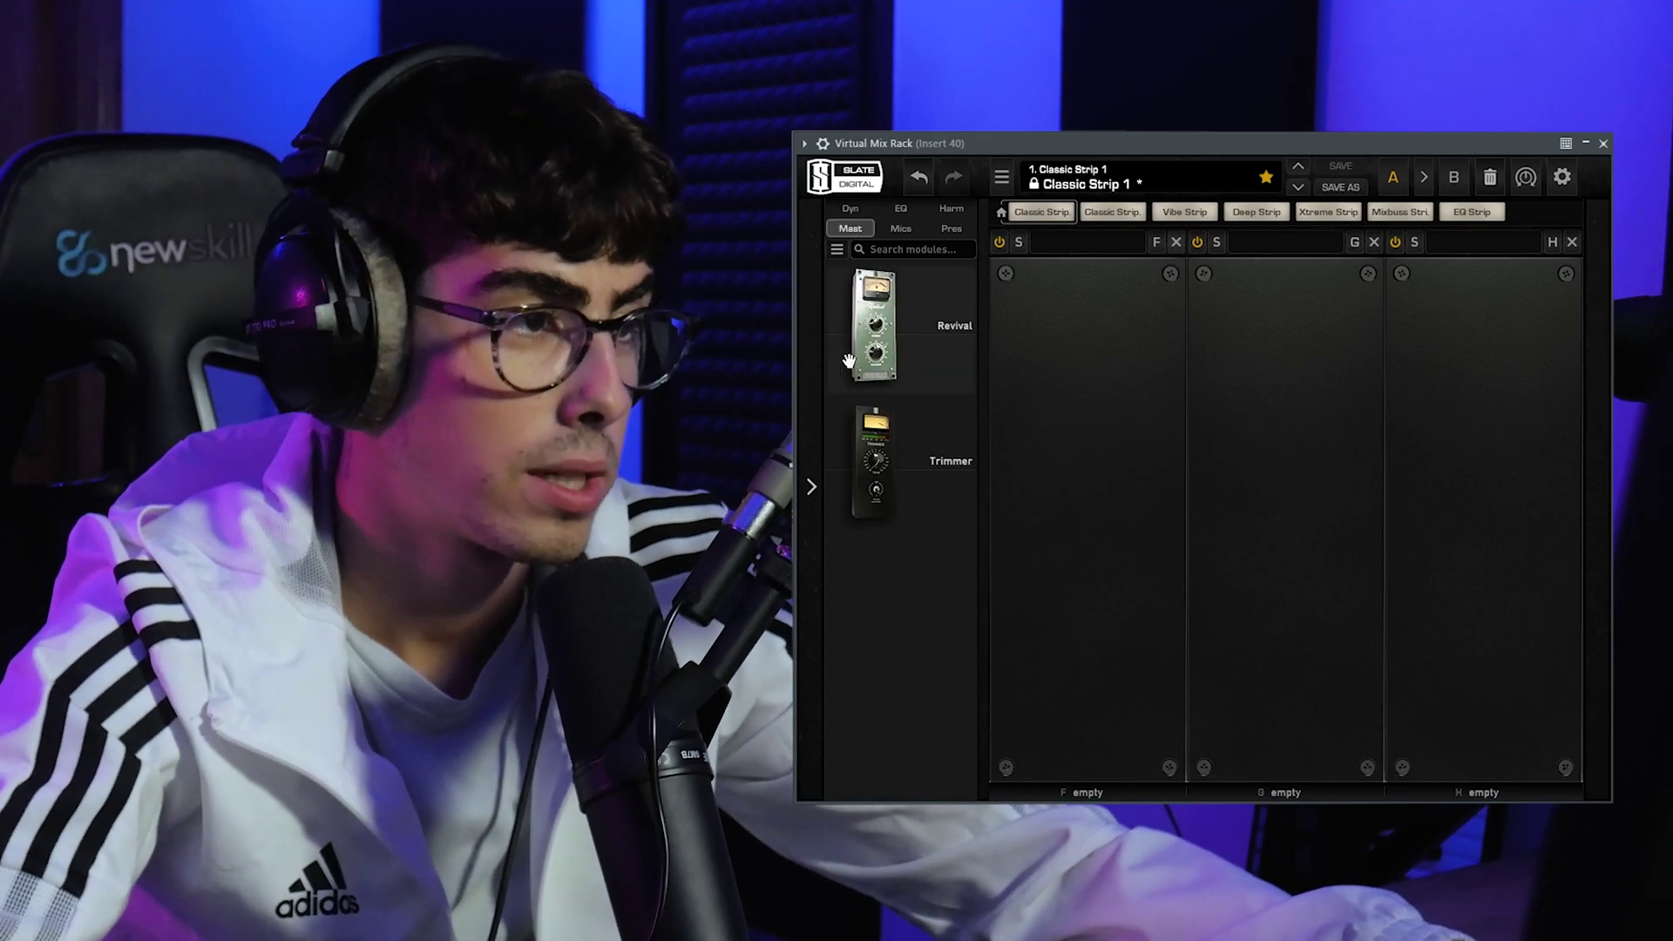
click(900, 229)
mouse_move(903, 377)
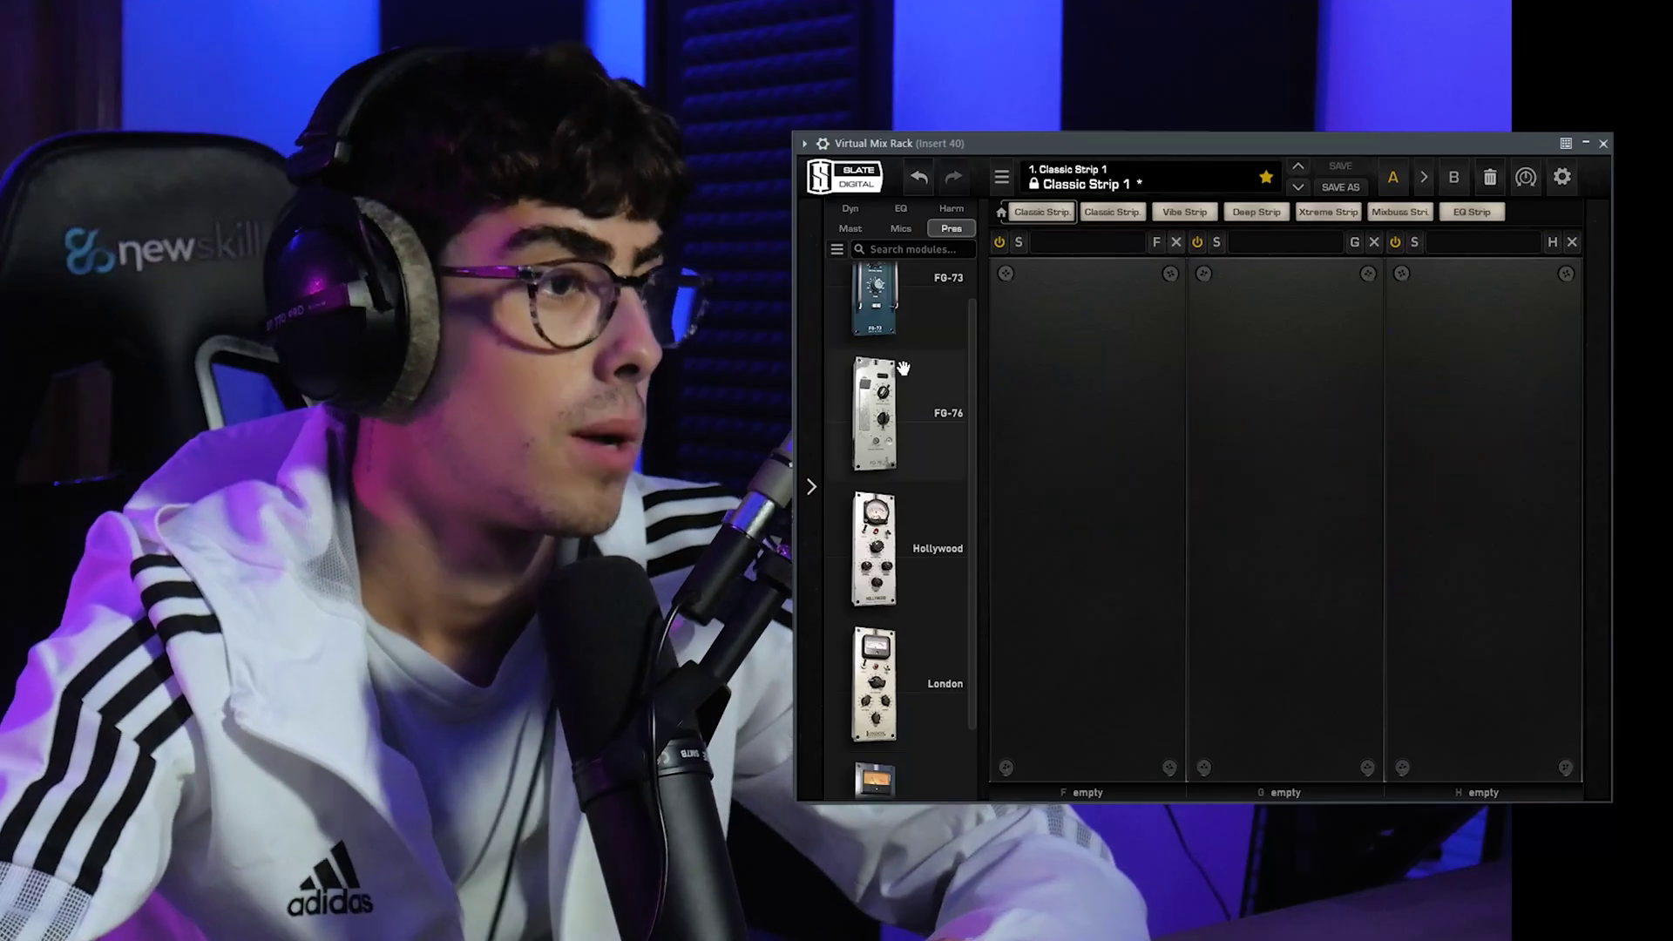
Try the Hollywood preamp module in slot F of the rack and remove it again
scroll(898, 375, down, 2)
drag(874, 460, 1097, 525)
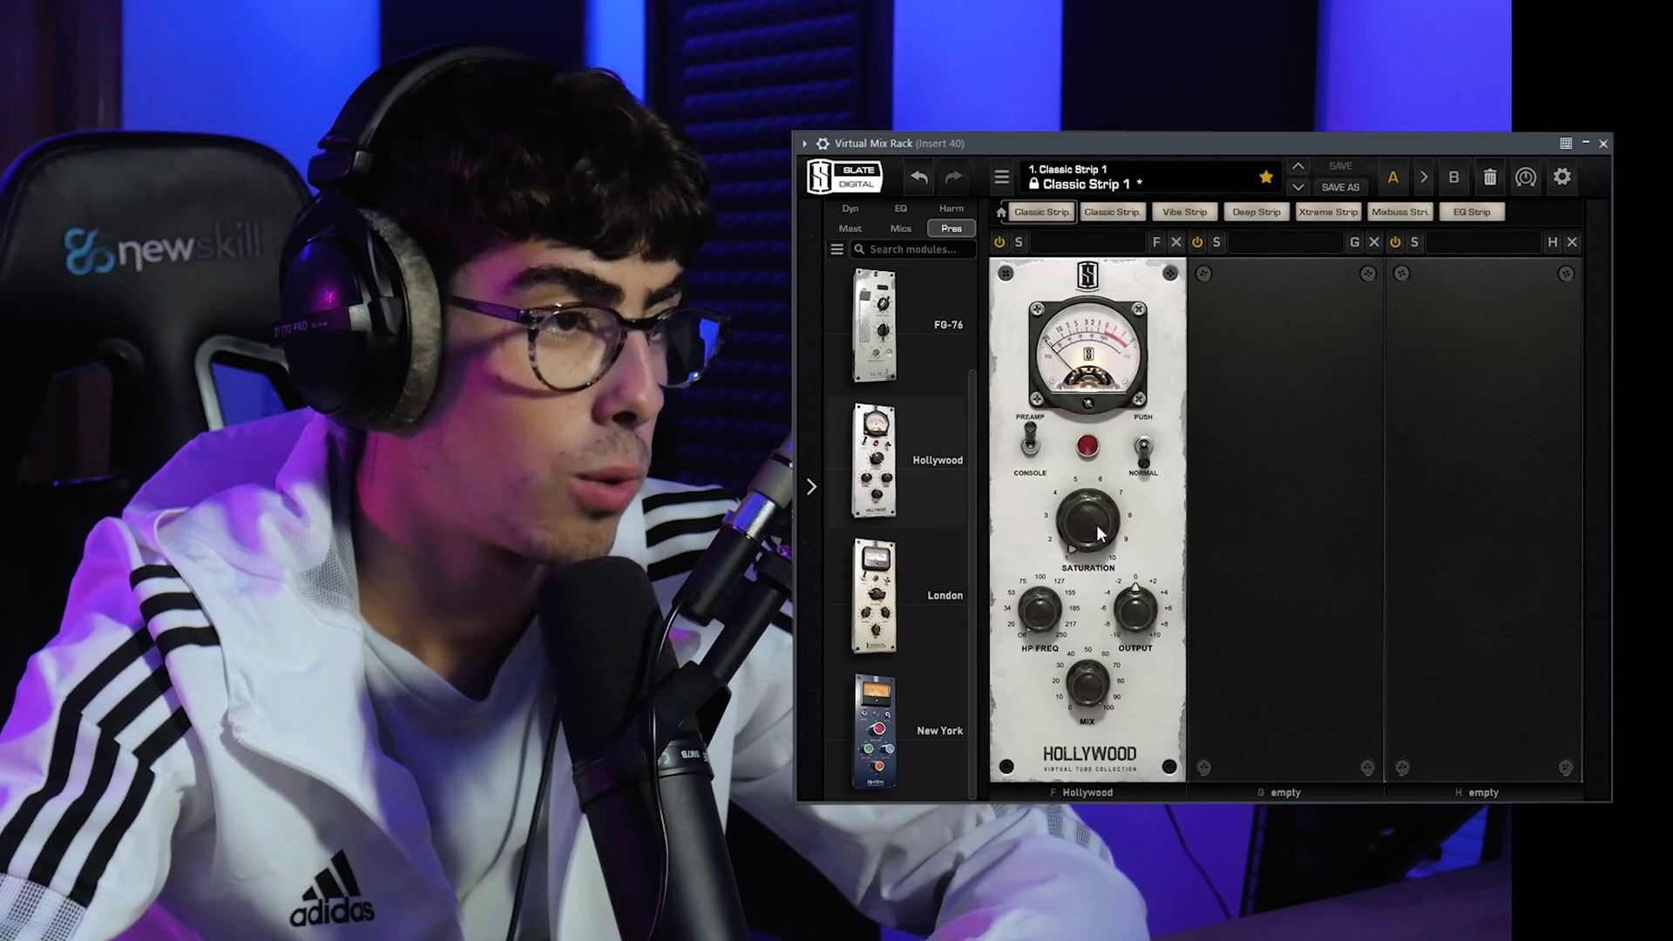
click(1177, 243)
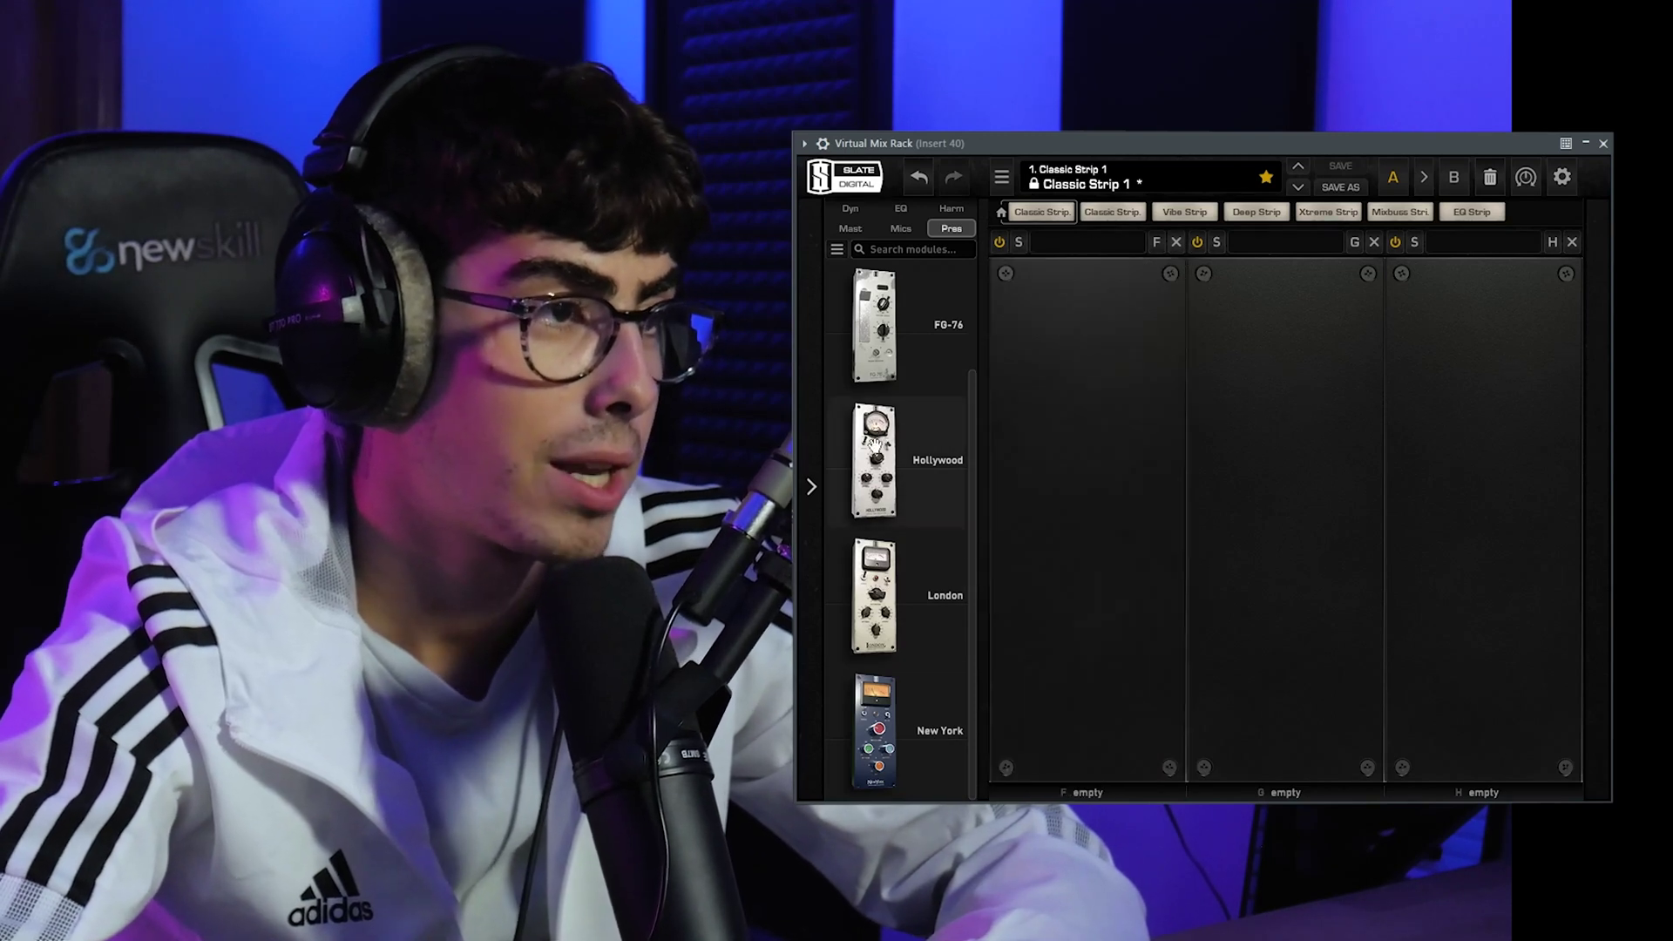
scroll(902, 471, up, 2)
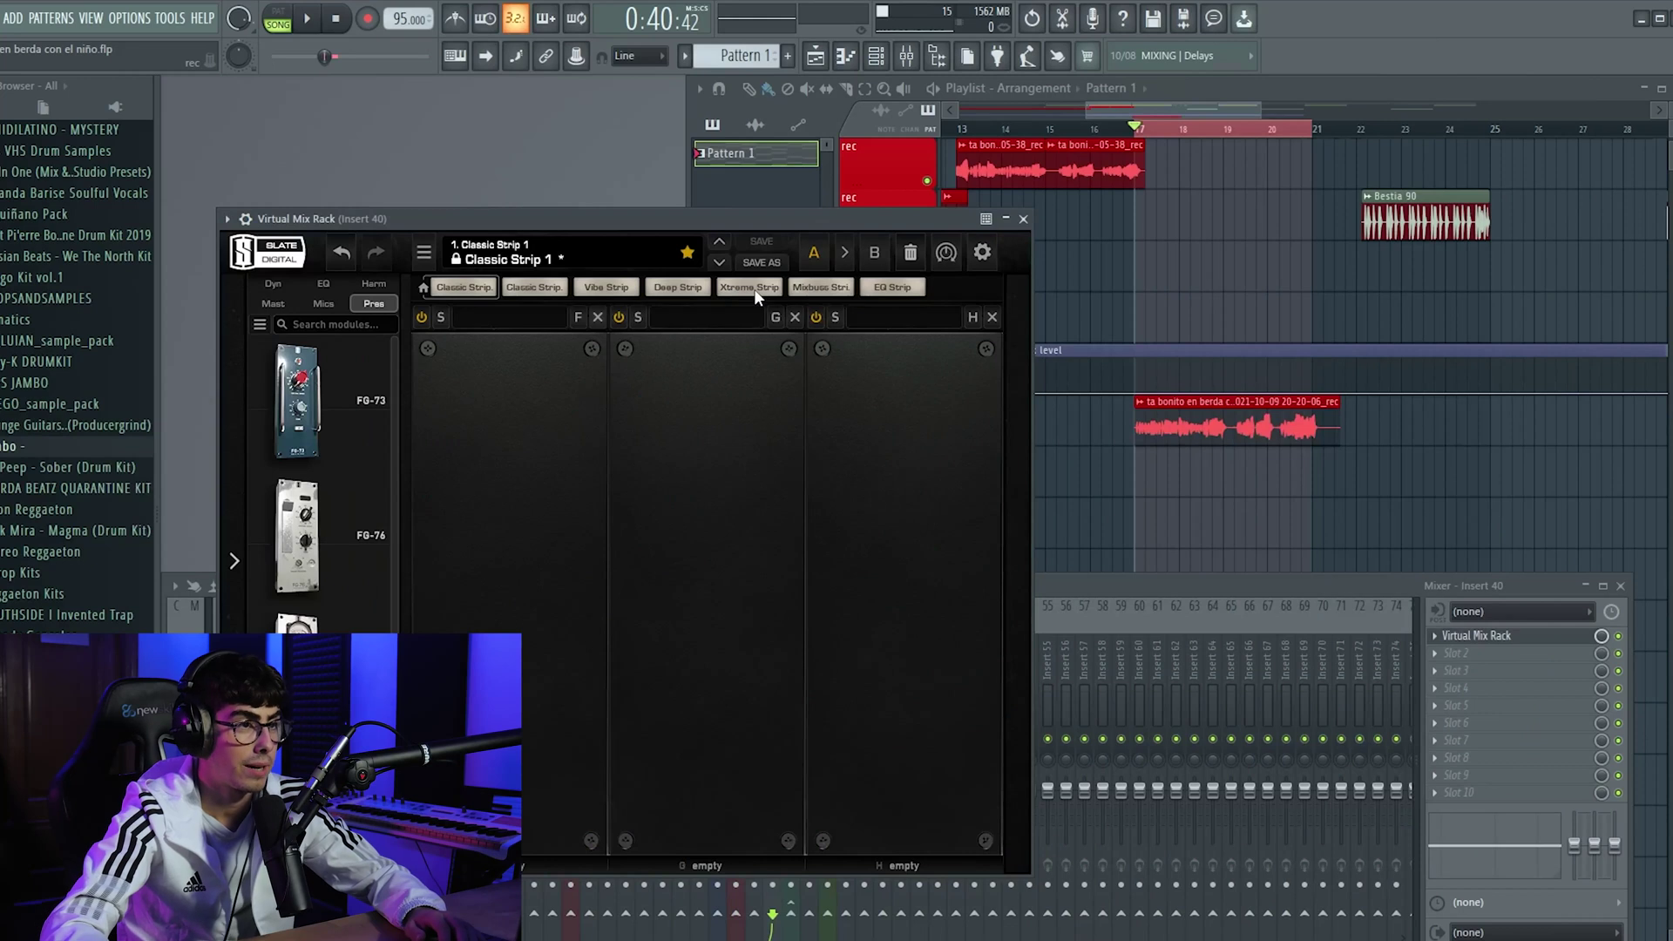
Move the Virtual Mix Rack window out of the way, solo Track 8 and play its vocal recording
drag(777, 225, 546, 621)
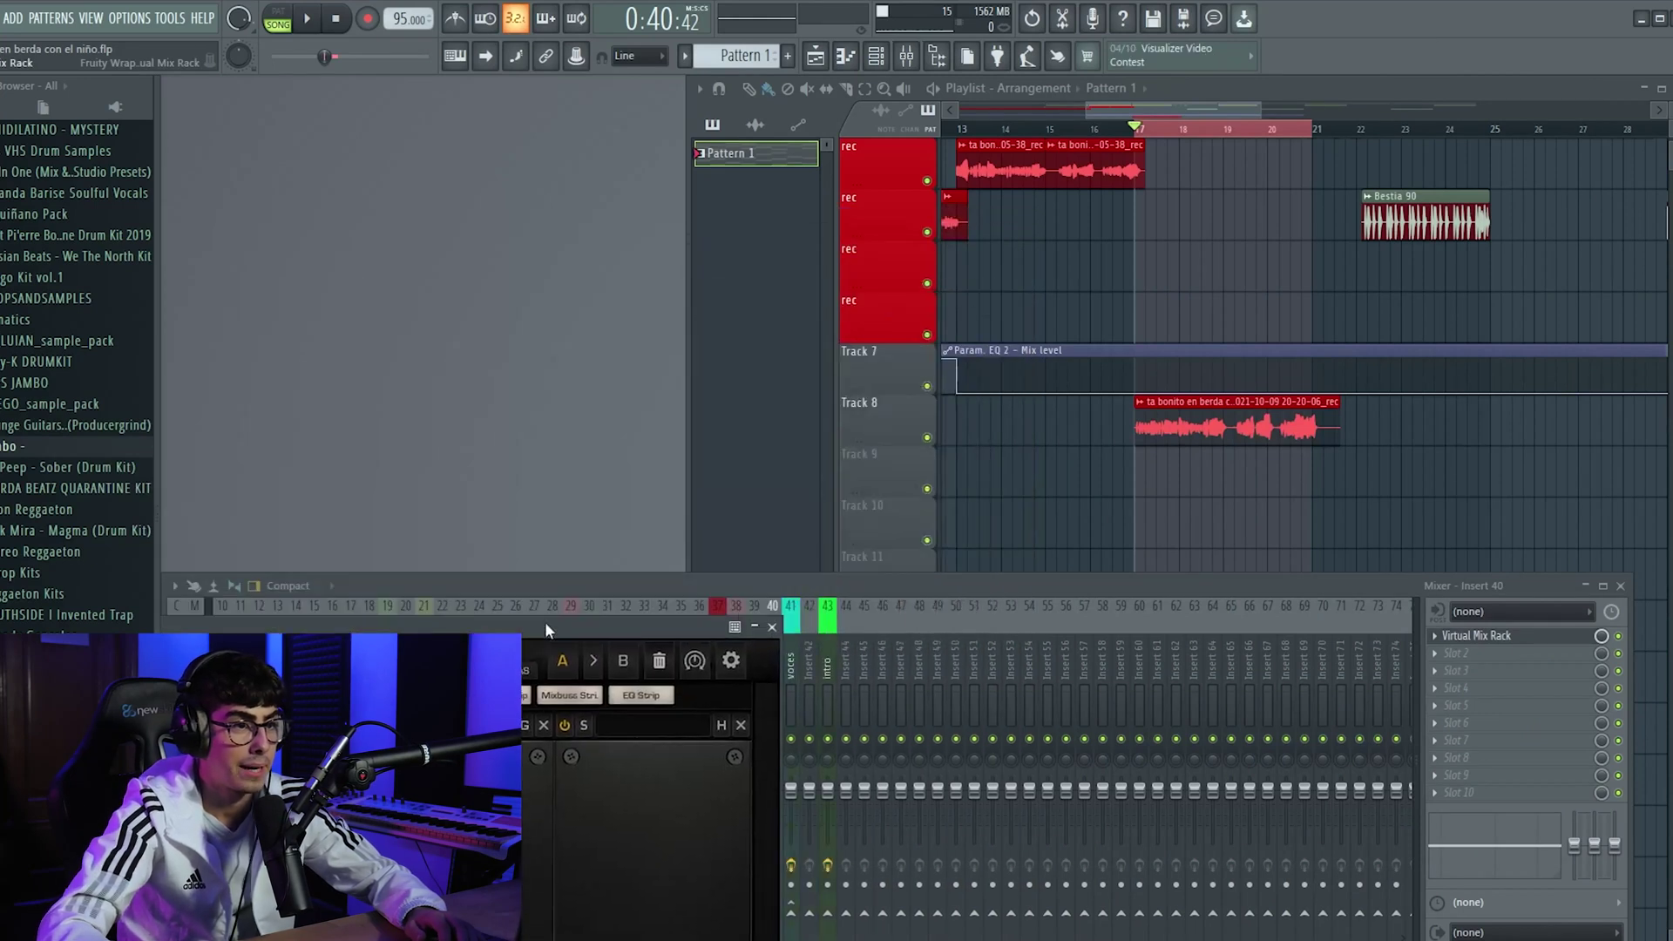
right_click(927, 438)
key(space)
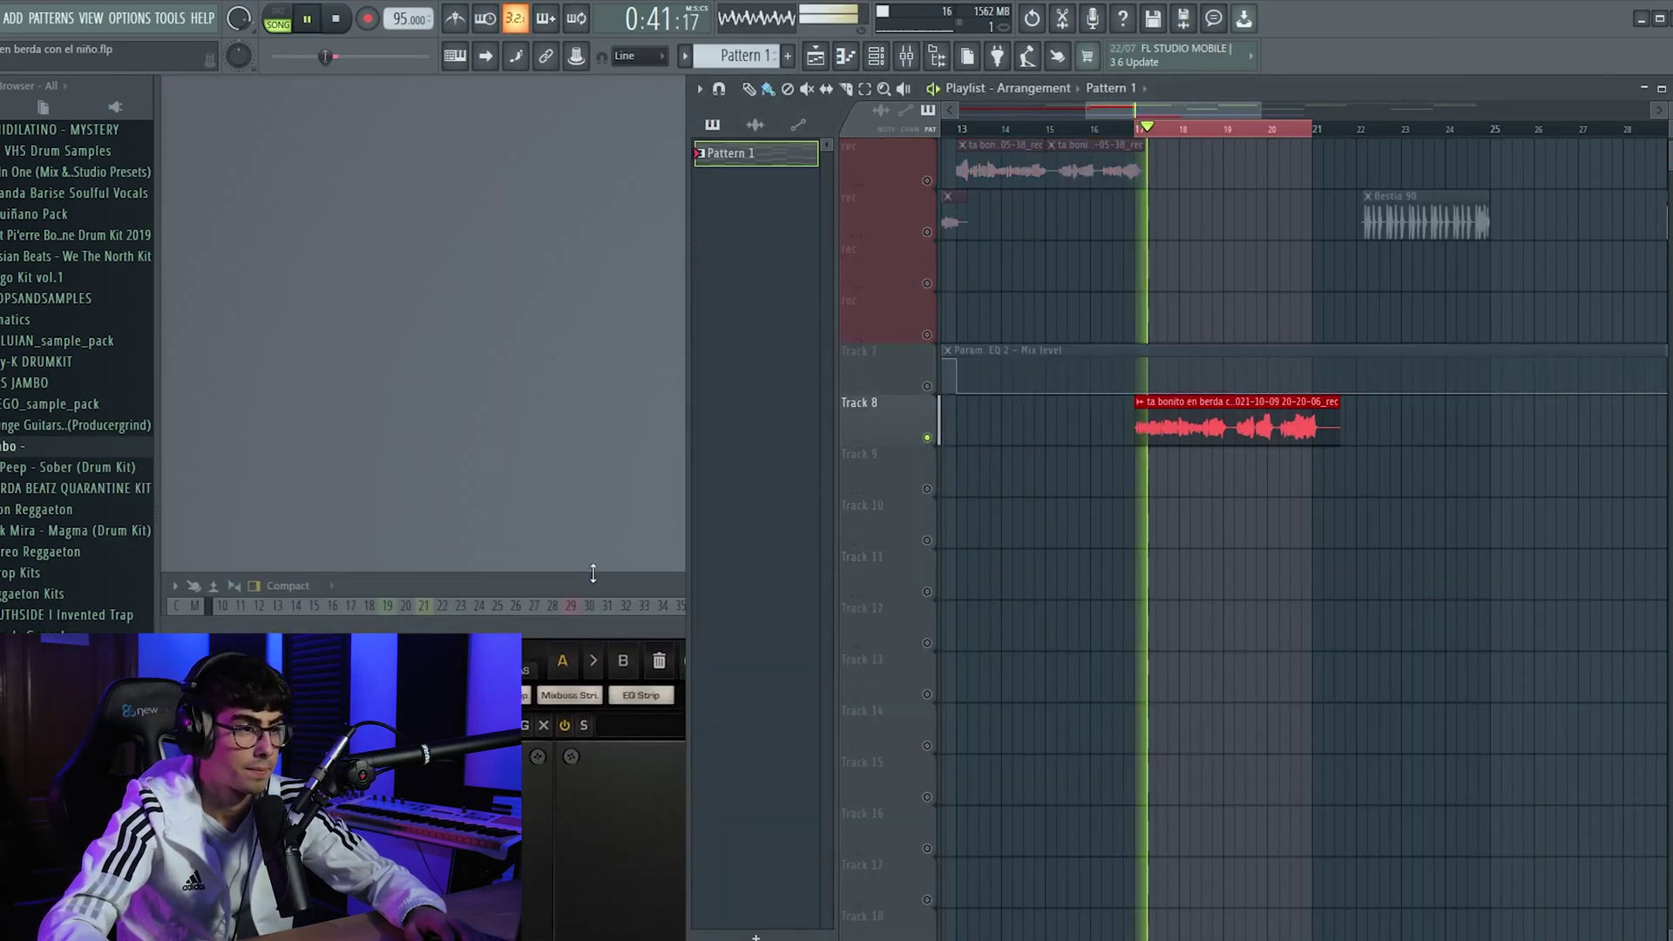
Reposition the mixer, move Virtual Mix Rack to slot 2 of Insert 40 and stop playback
key(F9)
drag(604, 481, 554, 503)
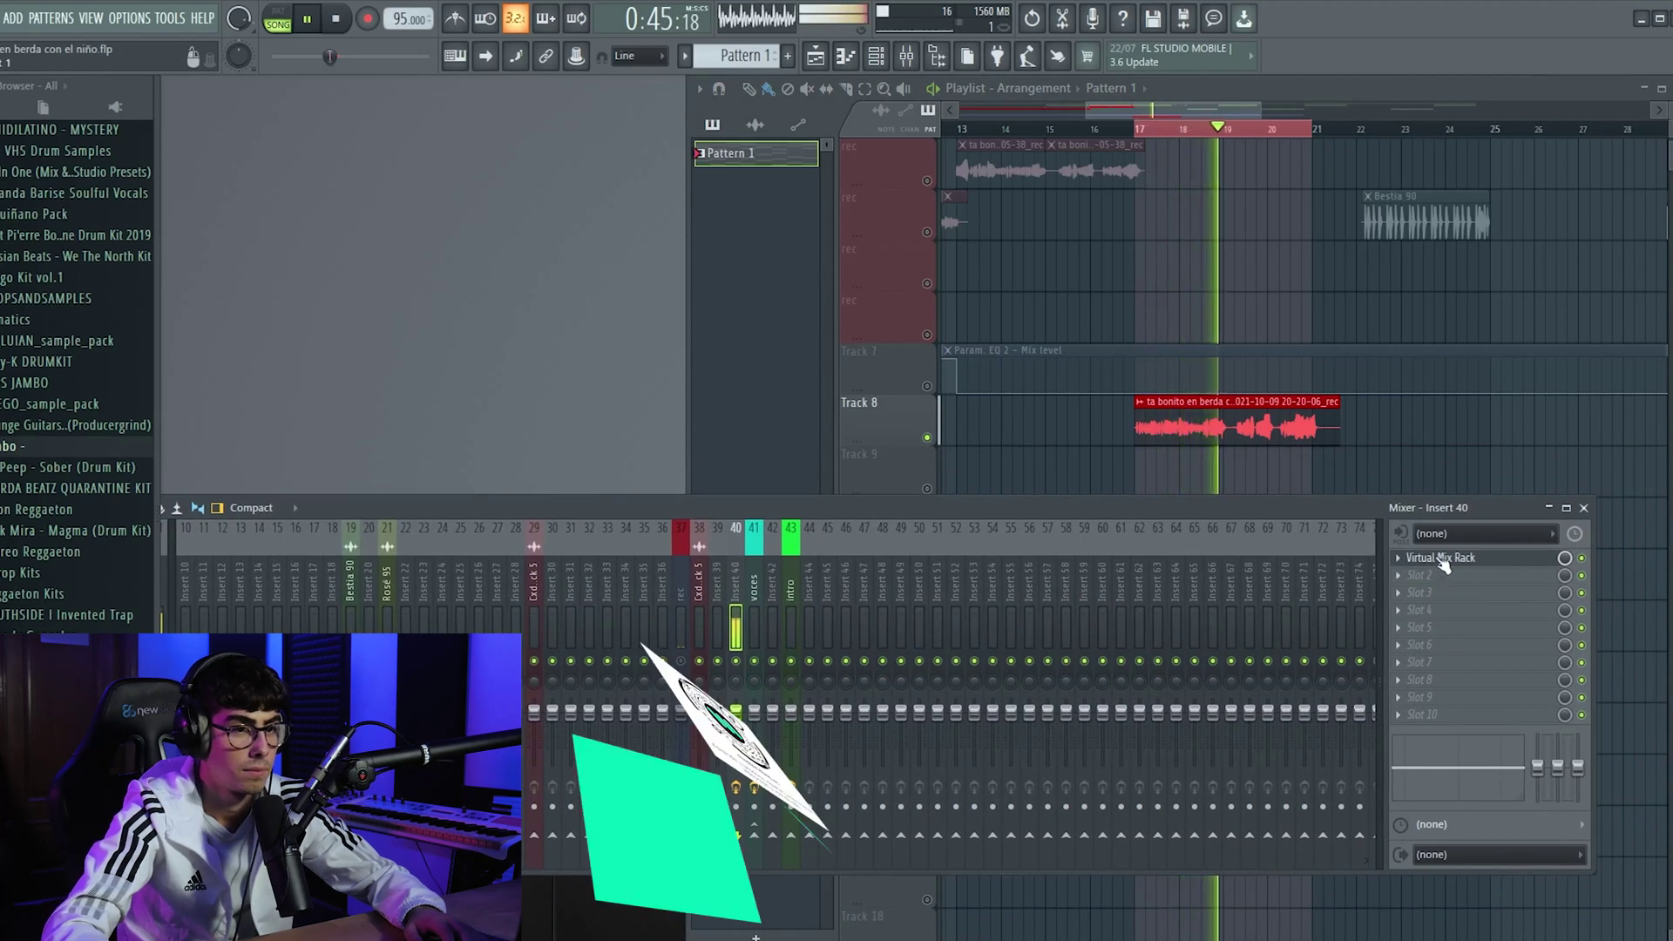
drag(1445, 564, 1432, 583)
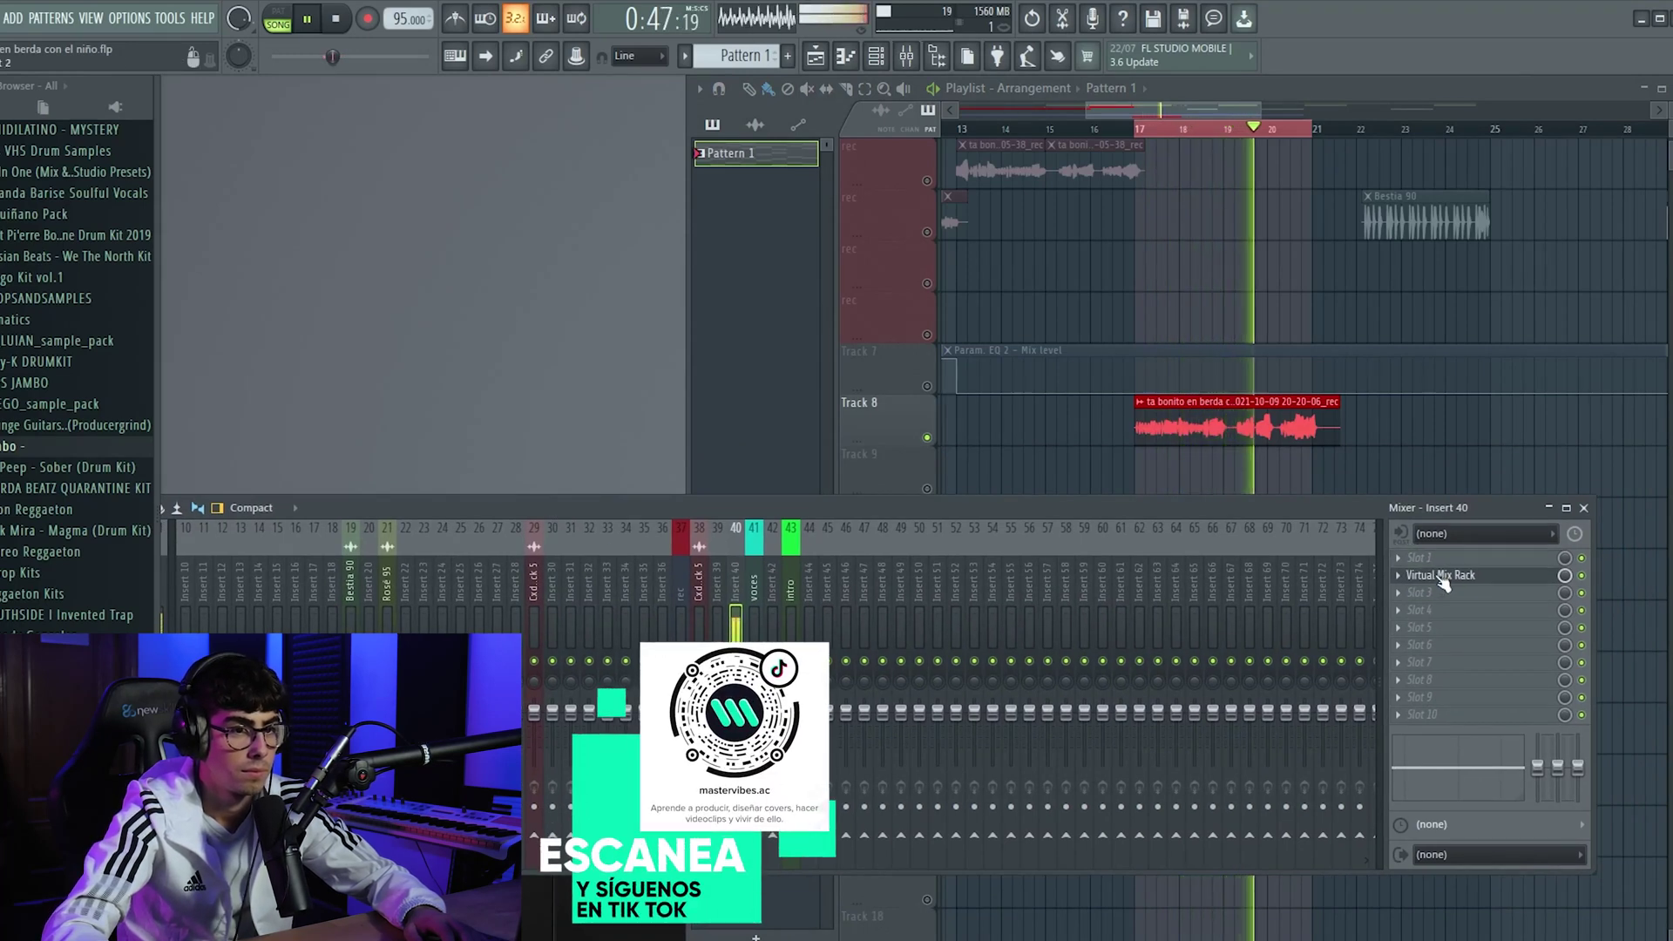
key(space)
Find MetaTune in the full effect plugin list and load its VST3 version into slot 1 of Insert 40
click(1419, 561)
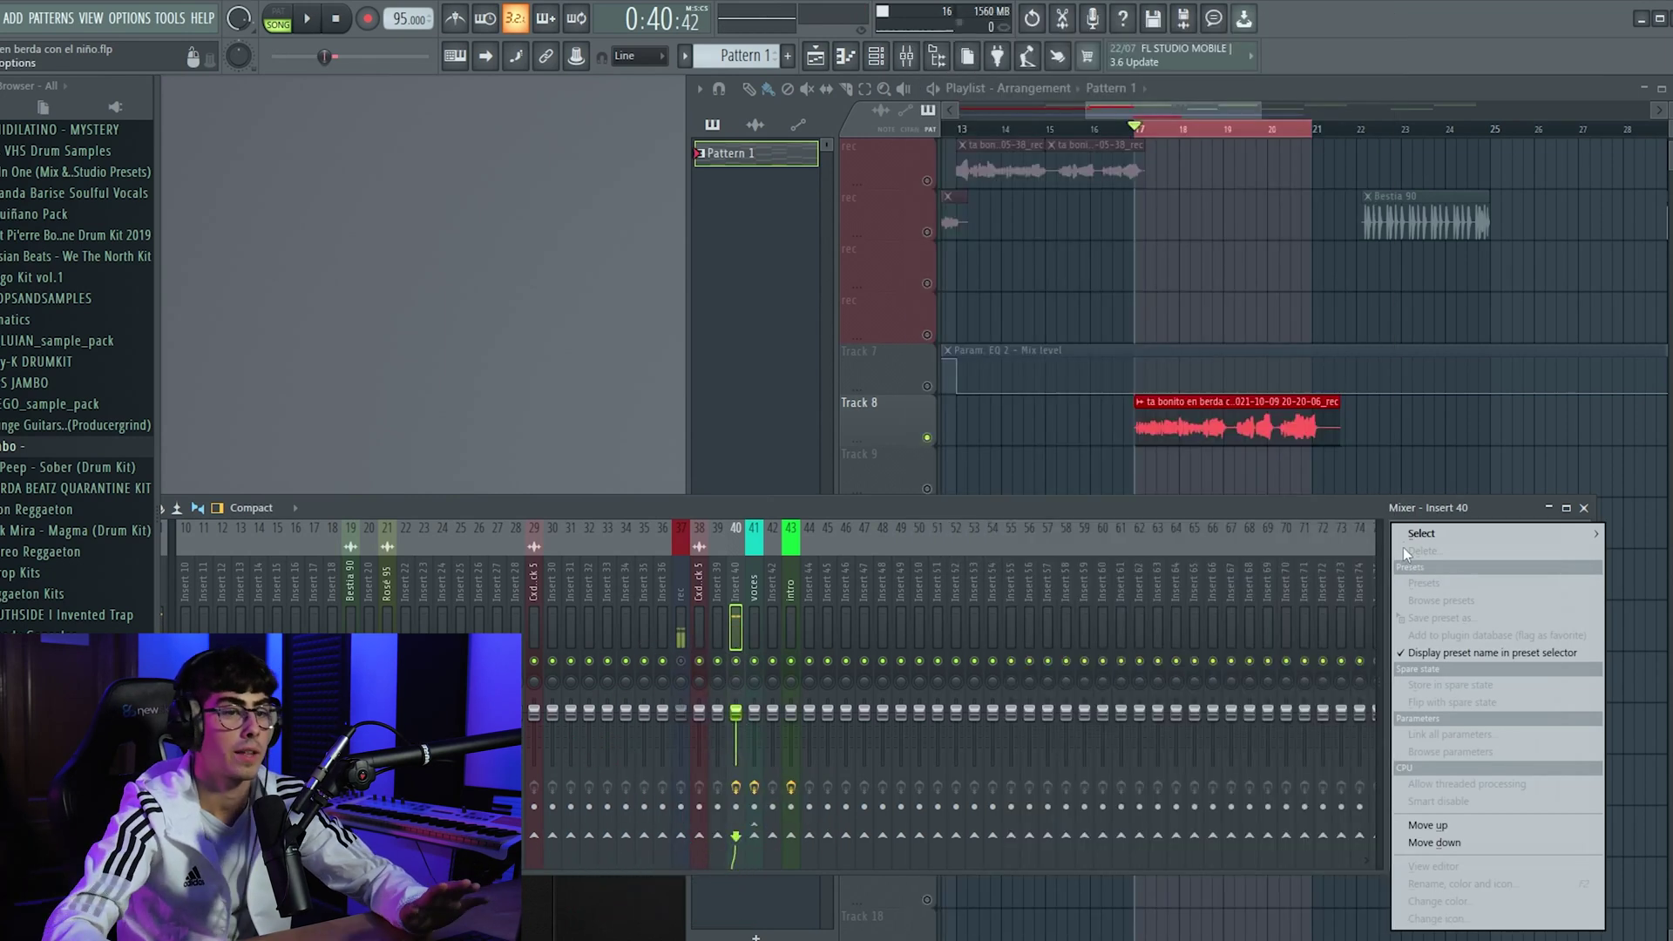
mouse_move(1429, 533)
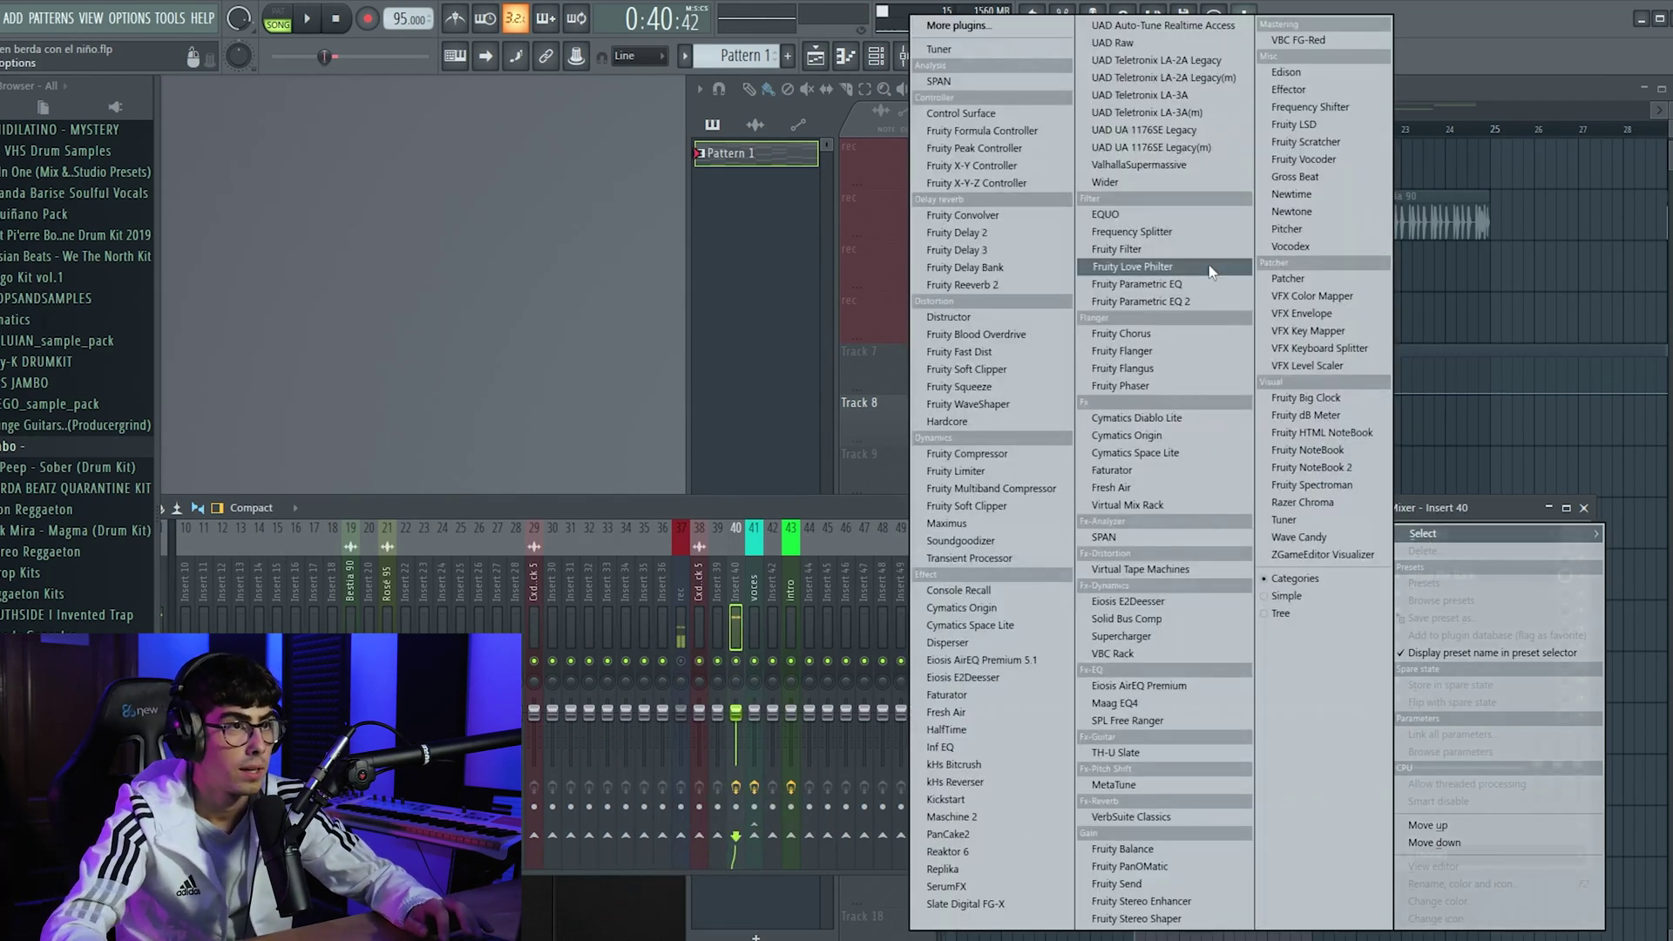
click(959, 26)
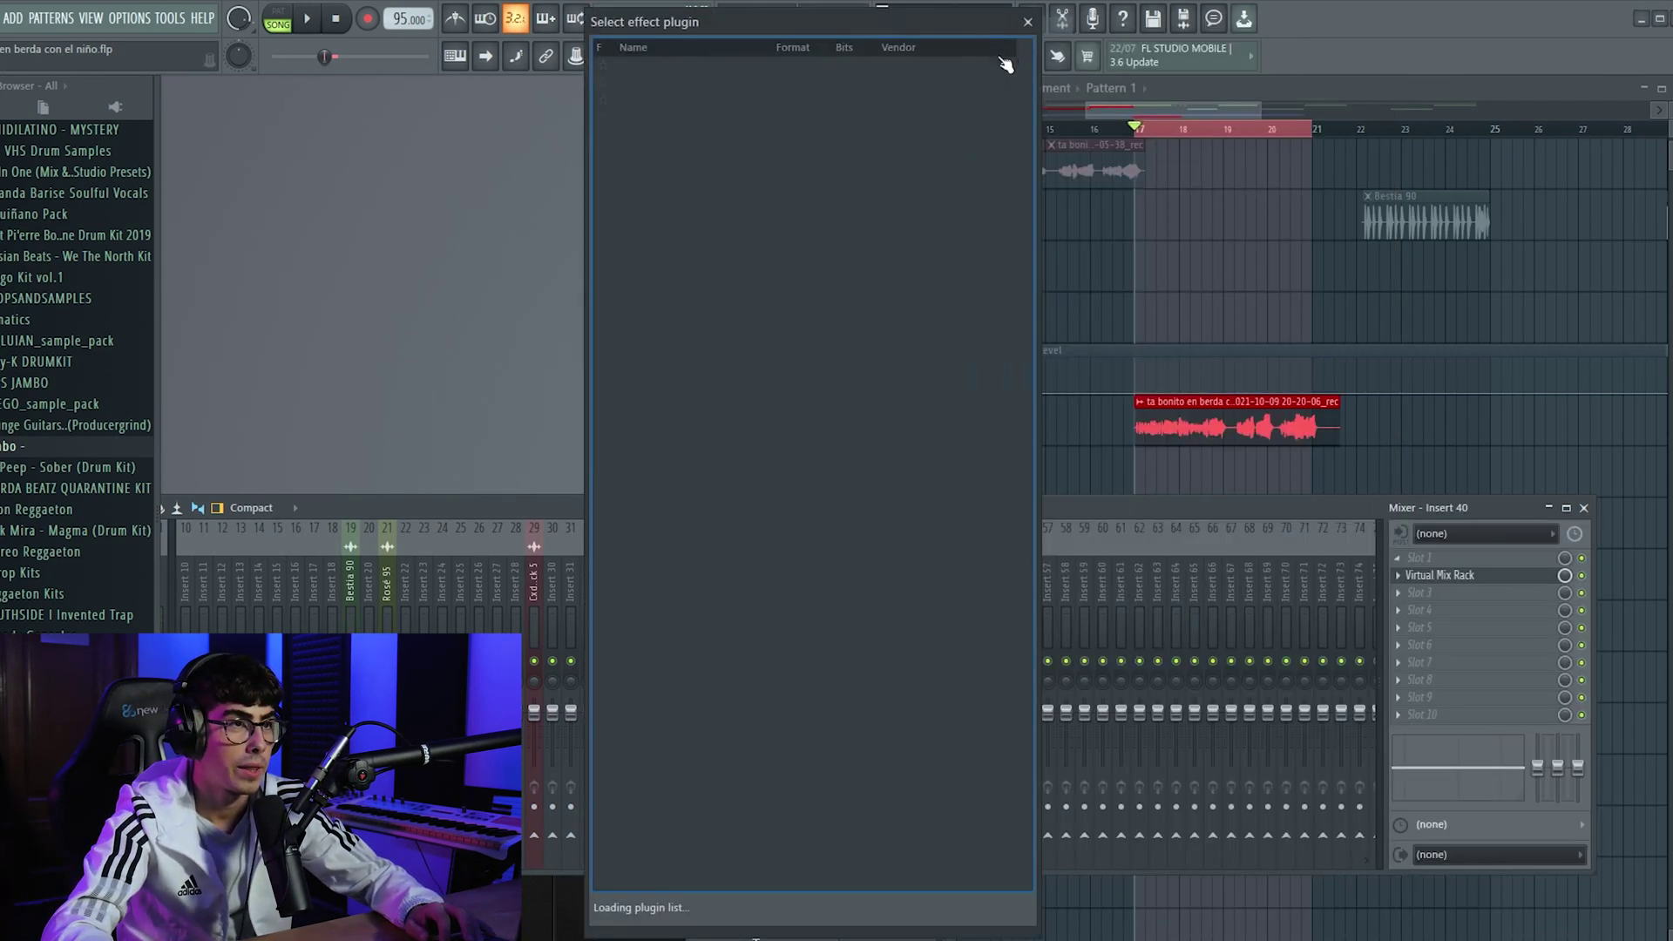
text(metatu)
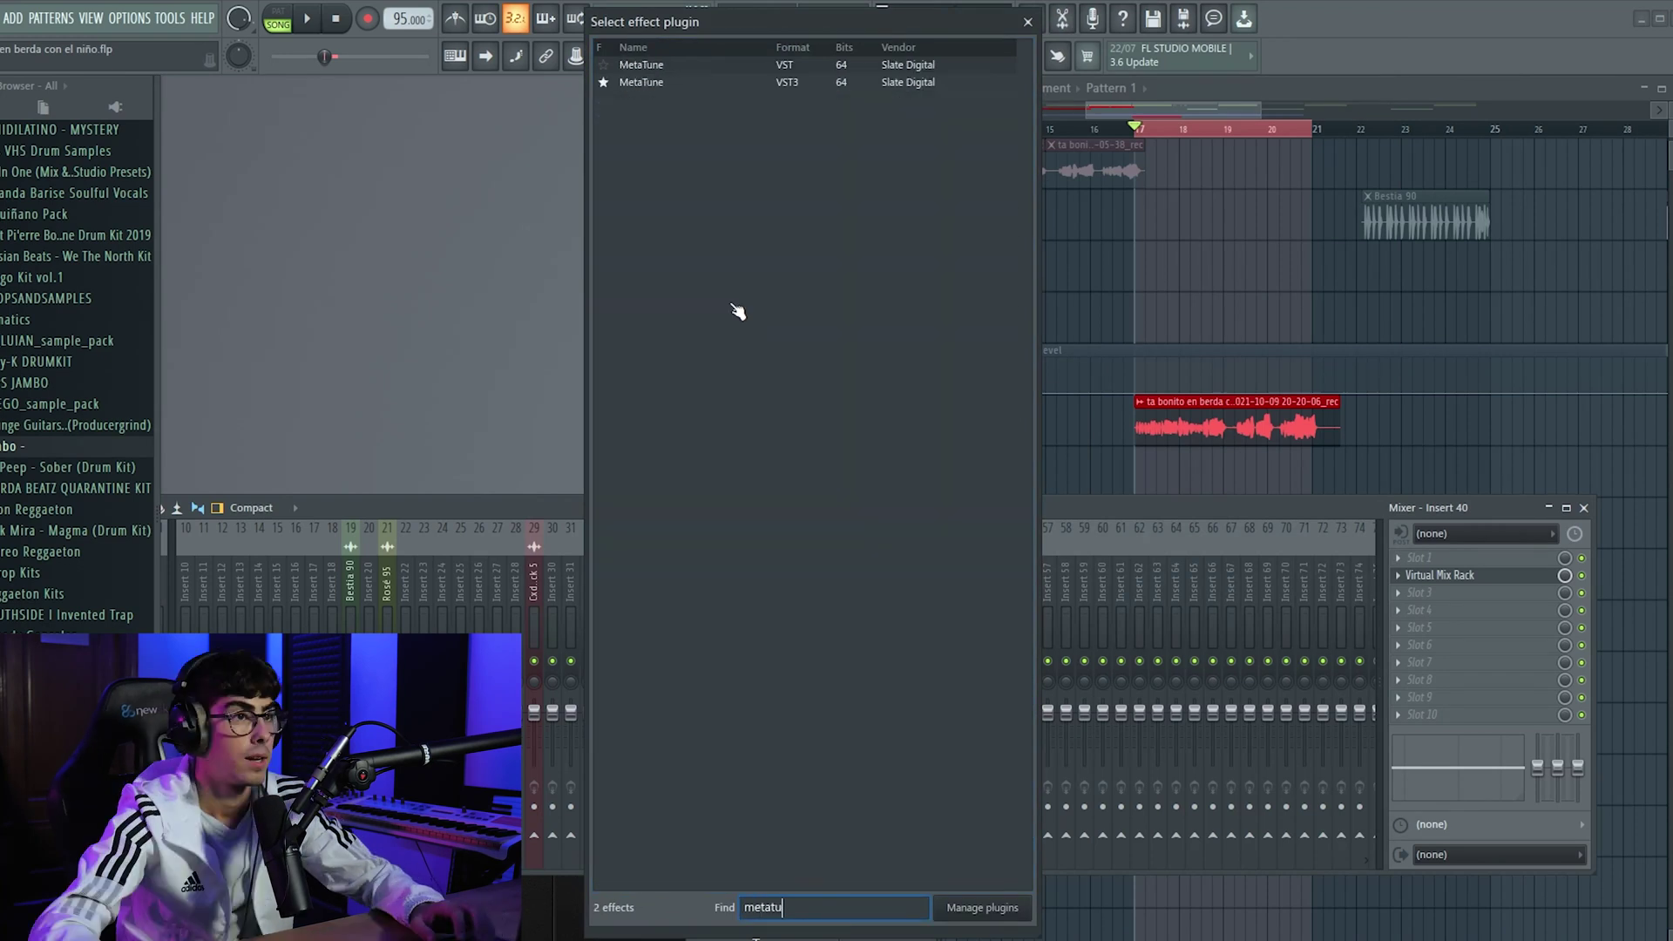
double_click(761, 84)
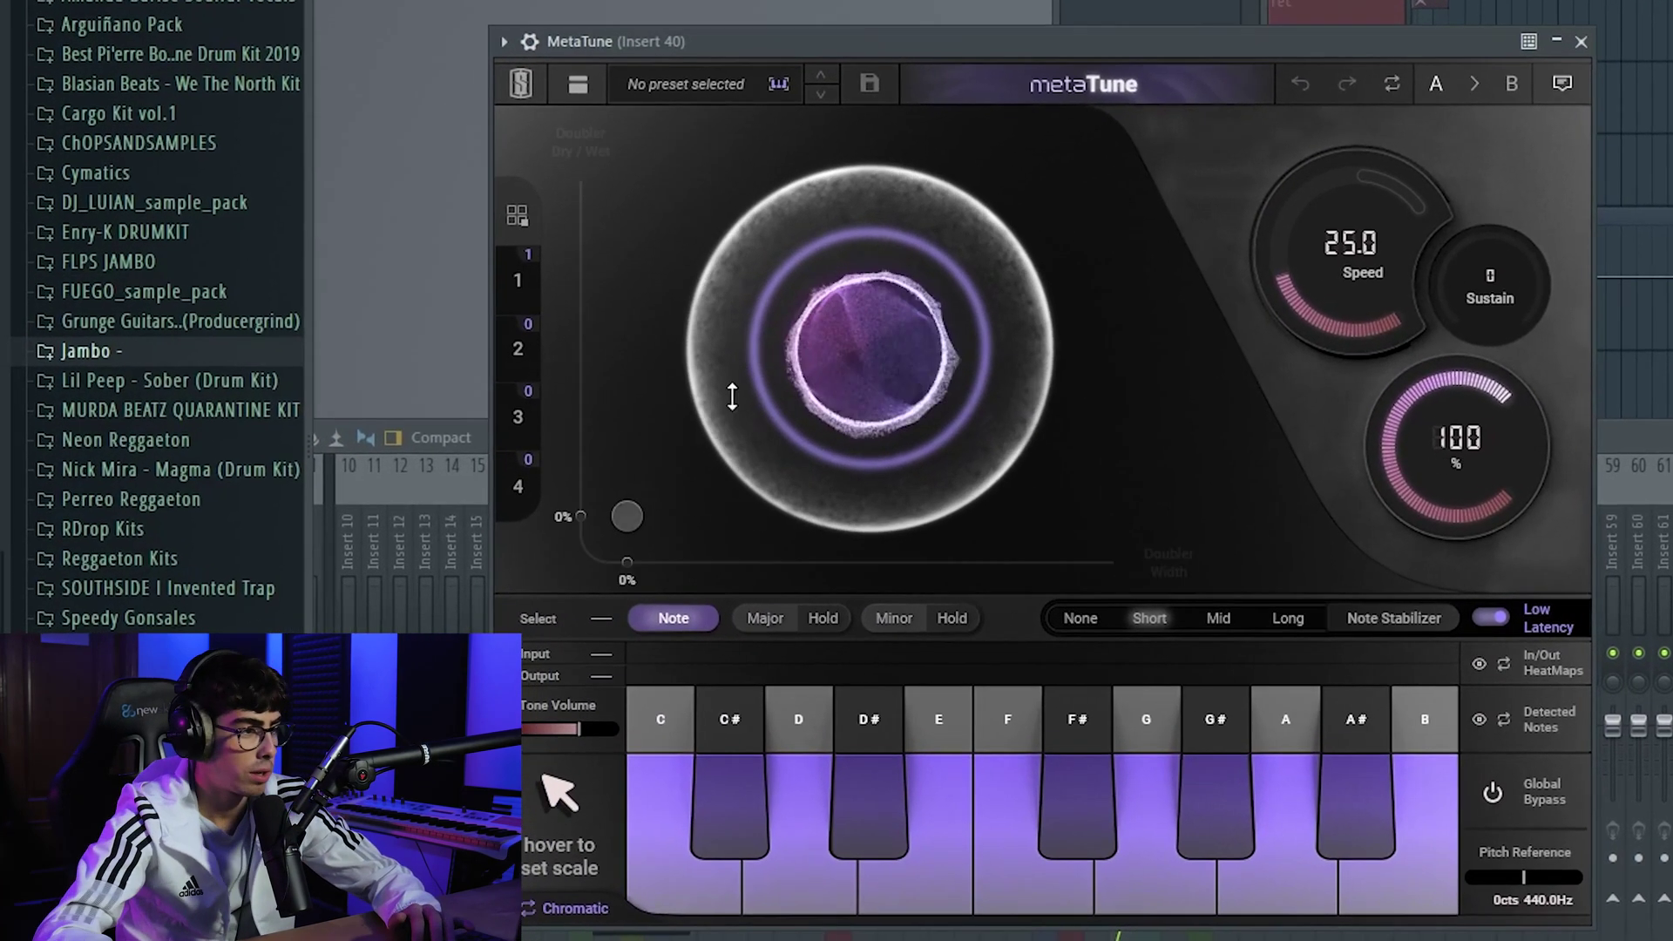
Set the MetaTune scale to G minor
mouse_move(584, 785)
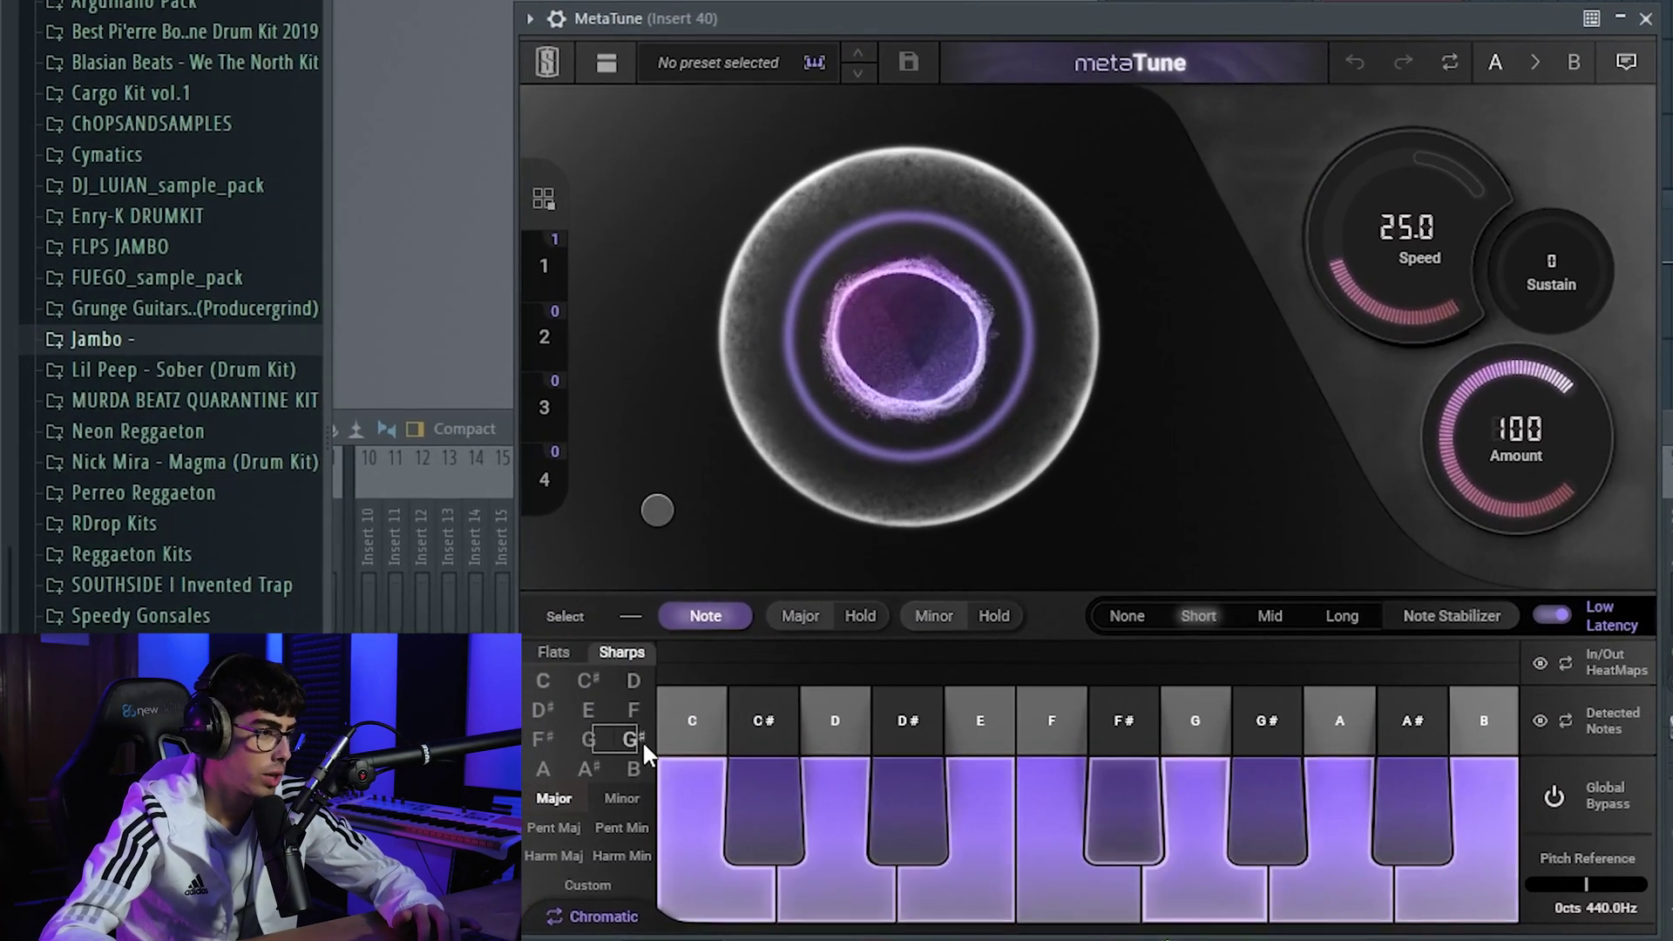
click(585, 742)
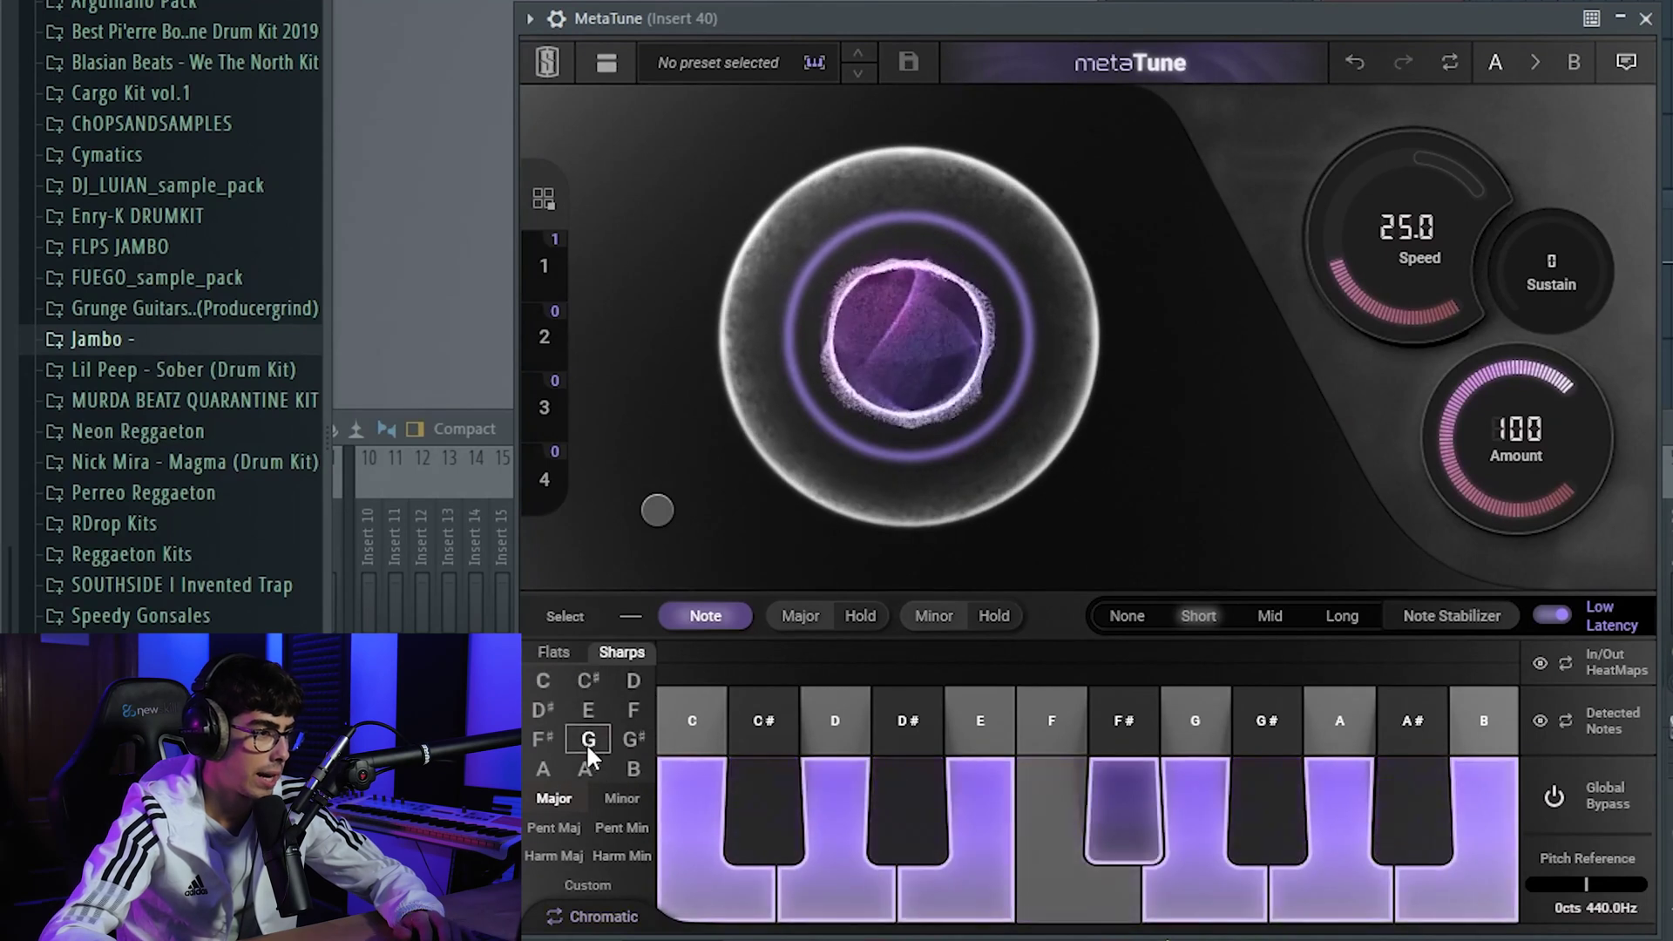
click(651, 798)
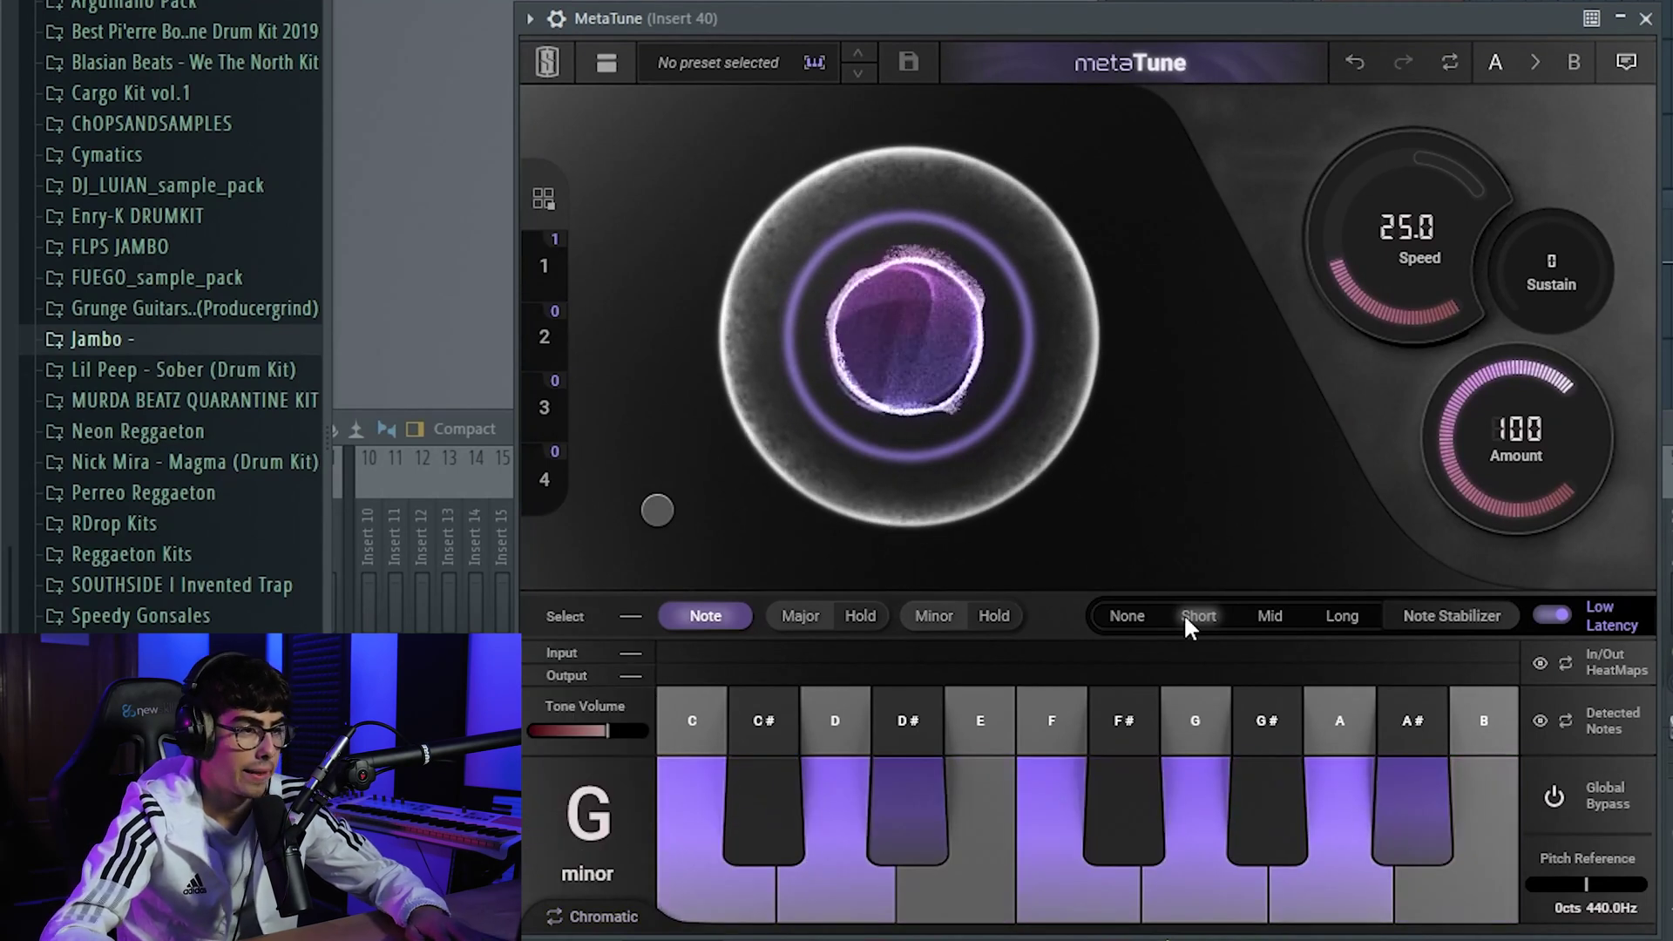
Set MetaTune's Speed to 18.6, Amount to 94.7 and Sustain to -26, and close its window
drag(1415, 253, 1386, 202)
drag(1520, 453, 1516, 537)
drag(1541, 305, 1529, 366)
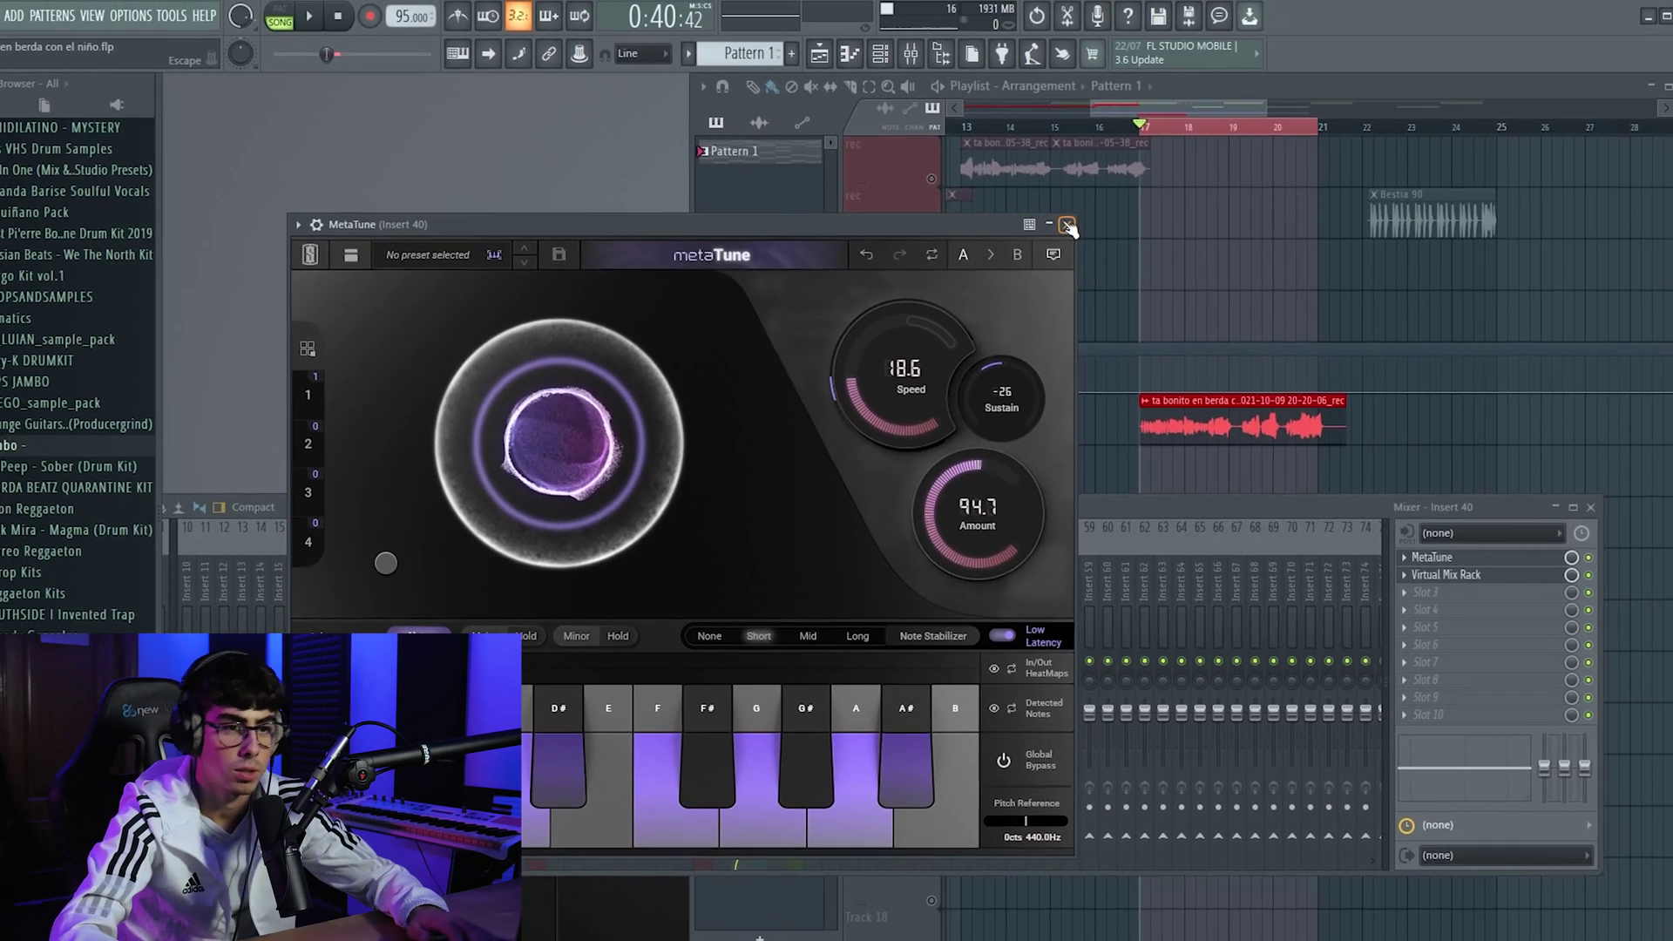
click(1068, 225)
Play the vocal through MetaTune and fine-tune its Speed setting
key(space)
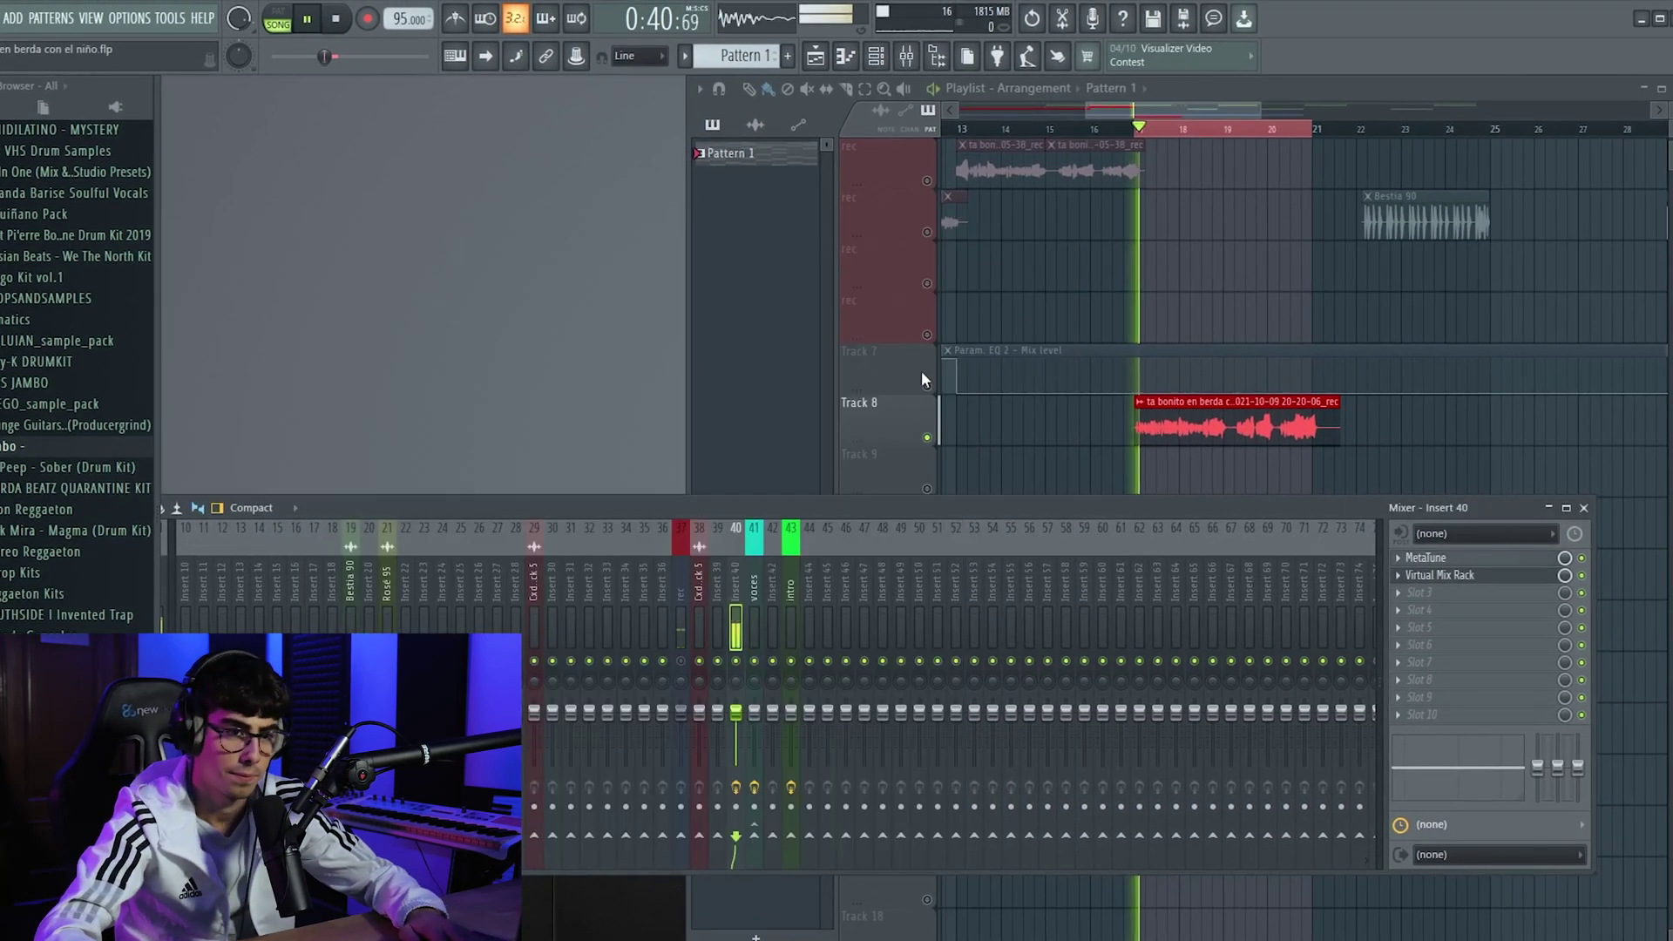
click(1455, 562)
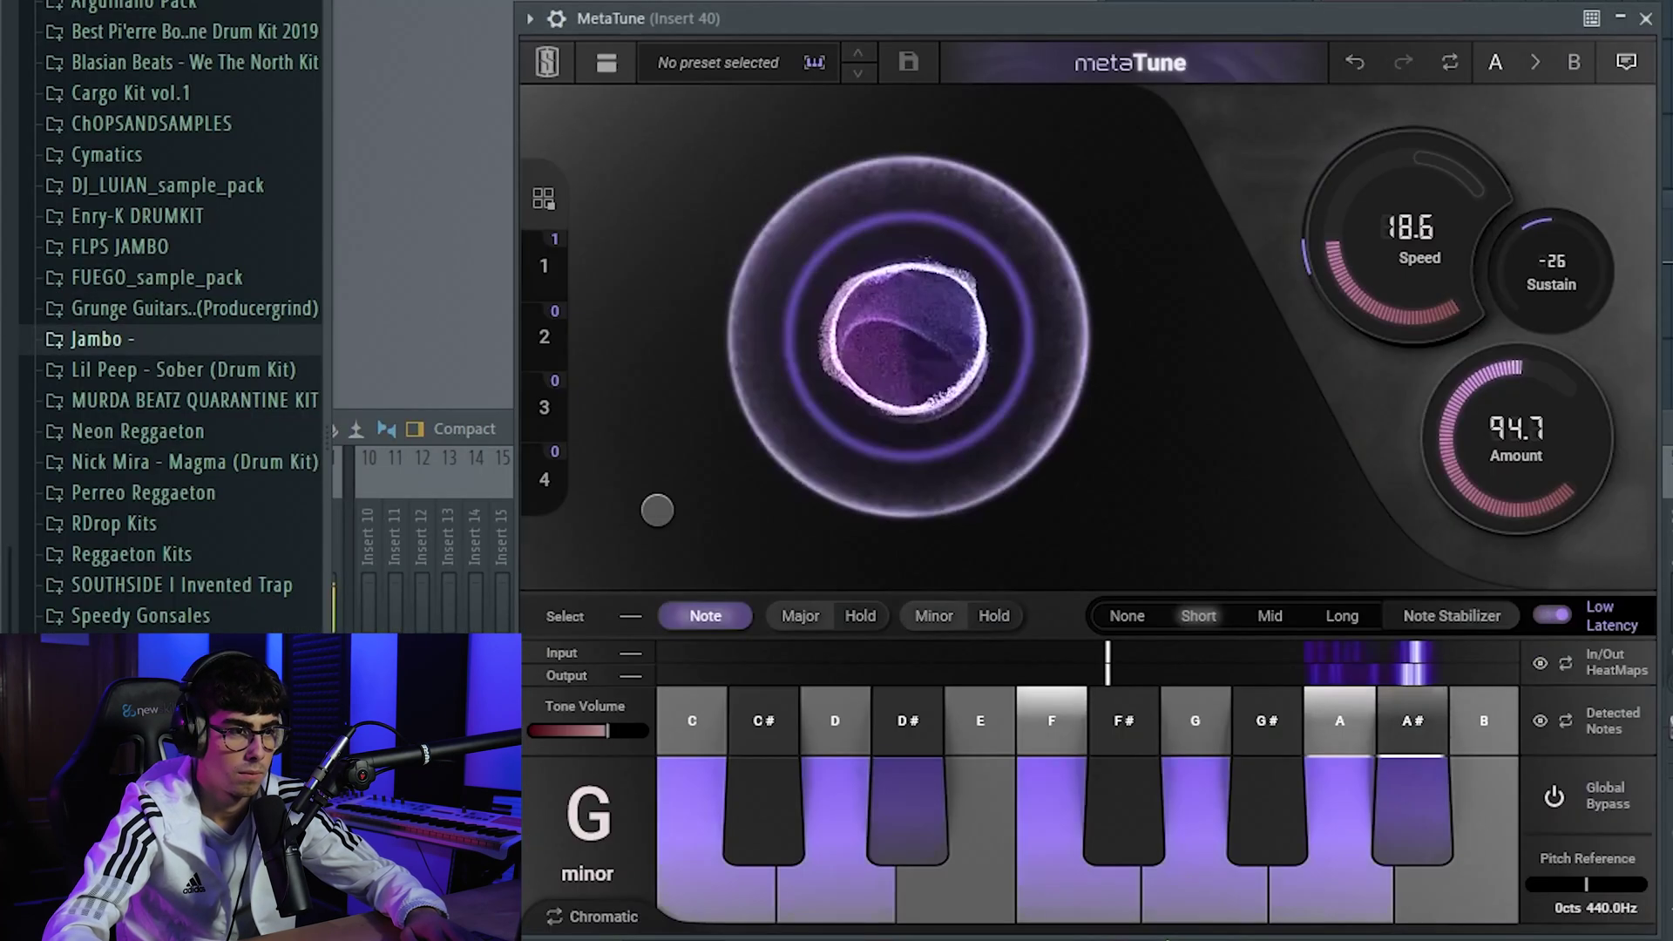
mouse_move(1426, 234)
mouse_down()
mouse_move(1366, 52)
mouse_move(1366, 165)
mouse_move(1433, 221)
mouse_up()
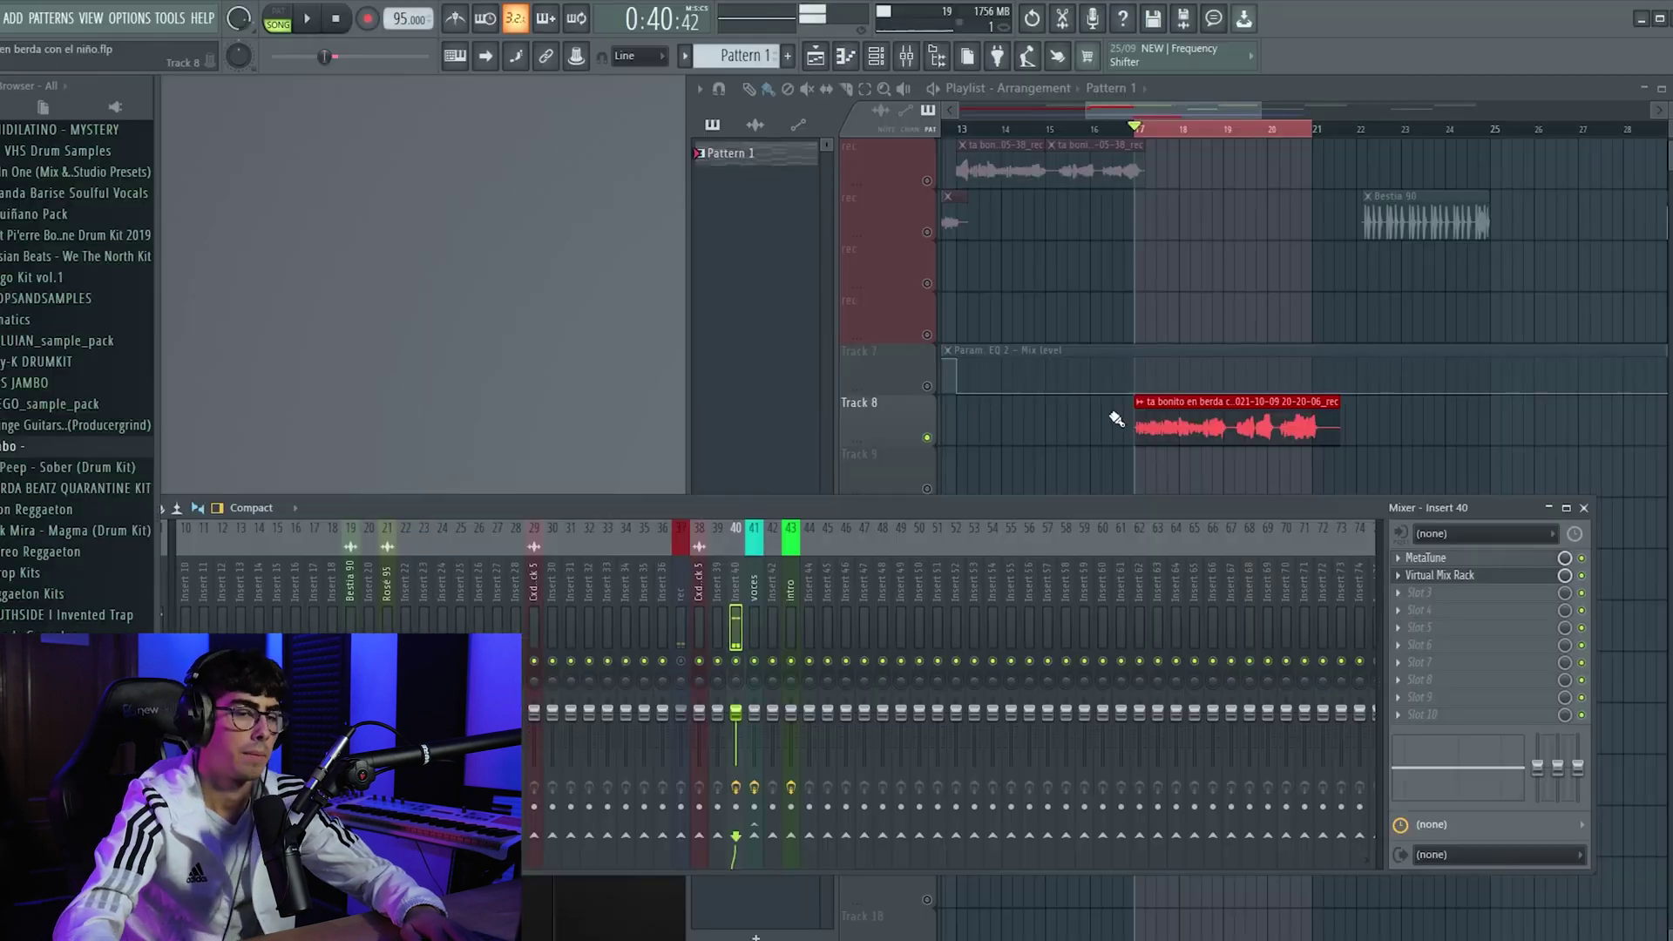
Open Virtual Mix Rack on Insert 40 and add the CS-EQ module to slot F
click(1479, 562)
click(1465, 577)
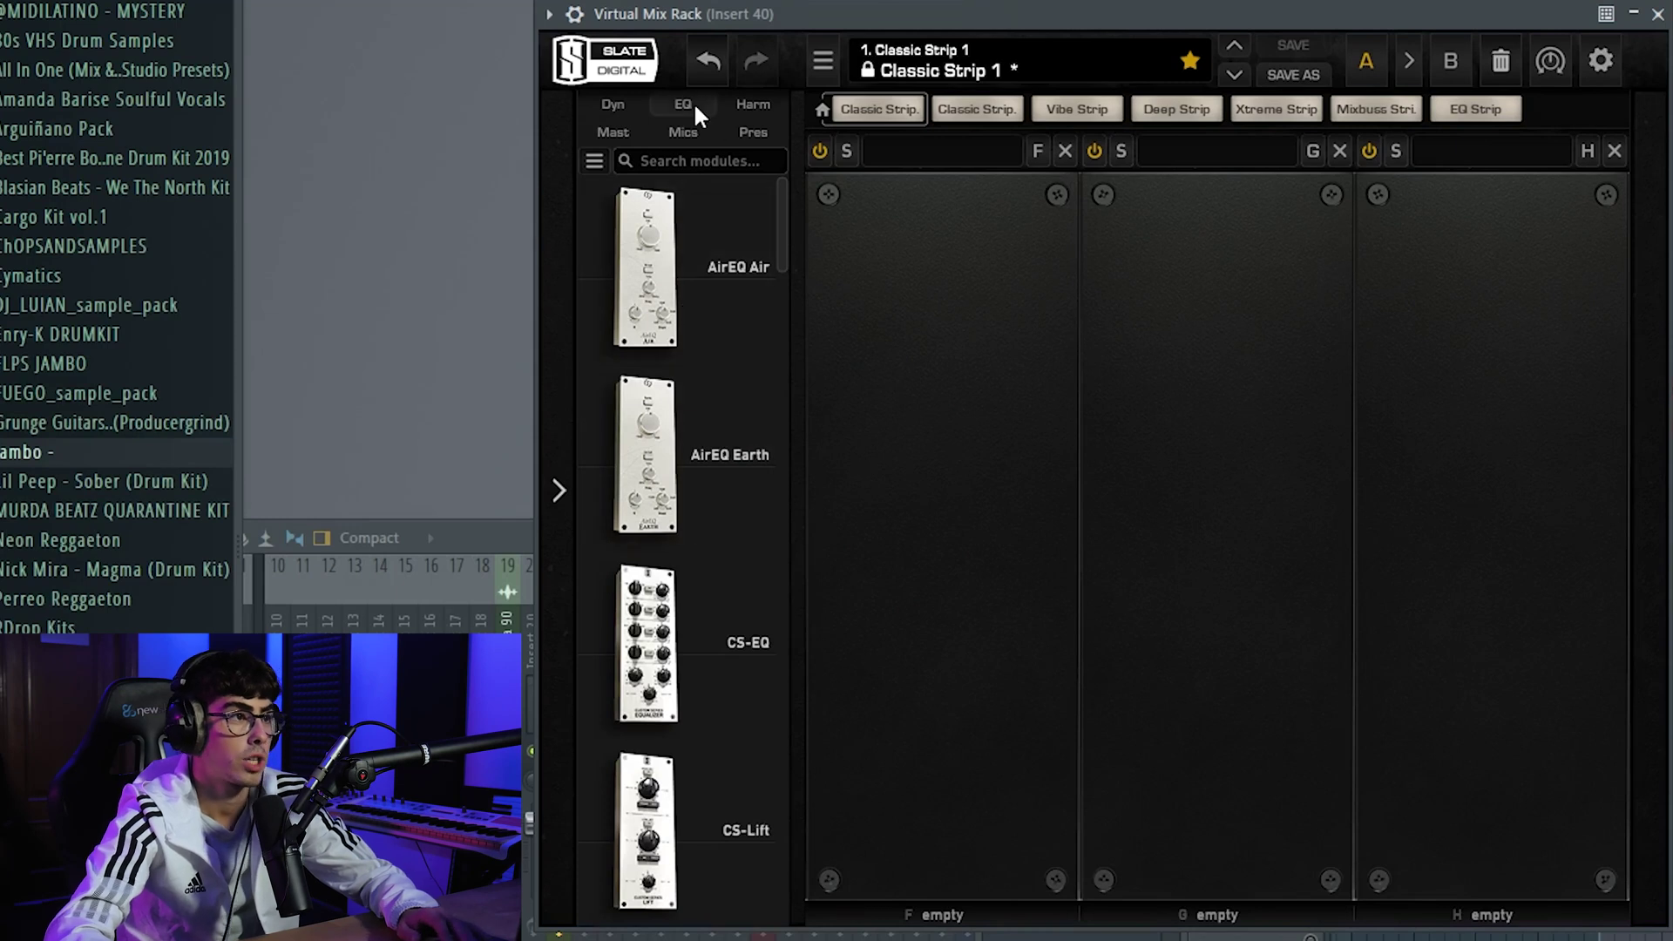
click(694, 103)
drag(649, 636, 933, 549)
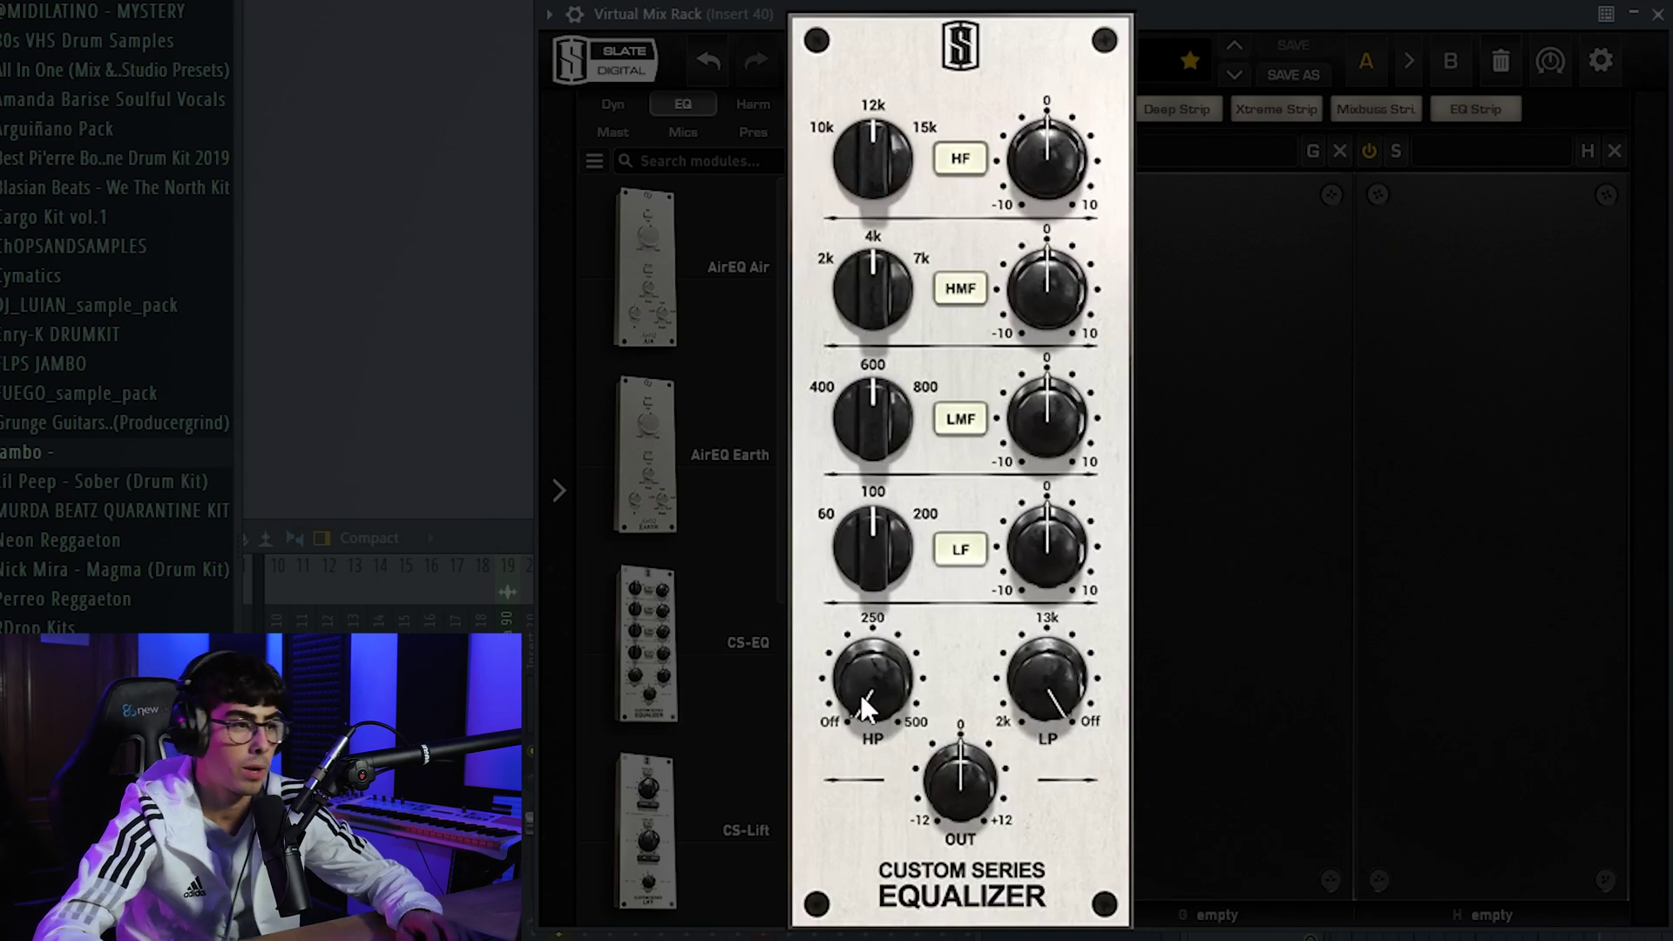
Raise the CS-EQ high-pass frequency to trim the vocal's low end and try out the low-pass filter
scroll(859, 685, up, 8)
scroll(859, 688, down, 2)
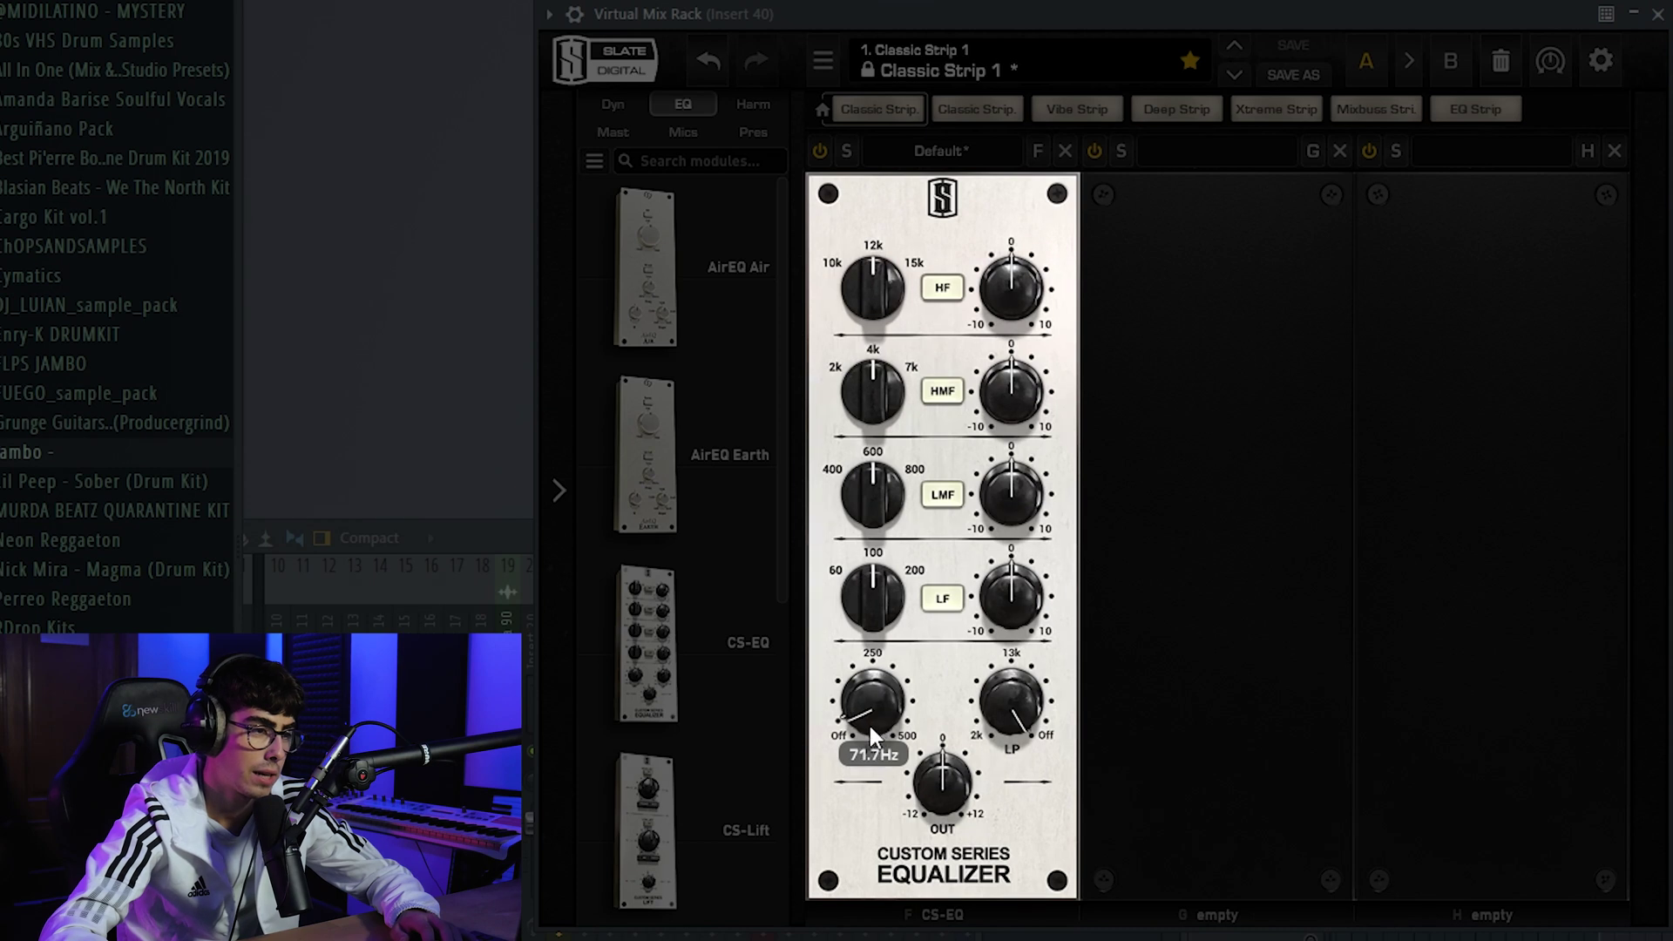
scroll(868, 722, up, 4)
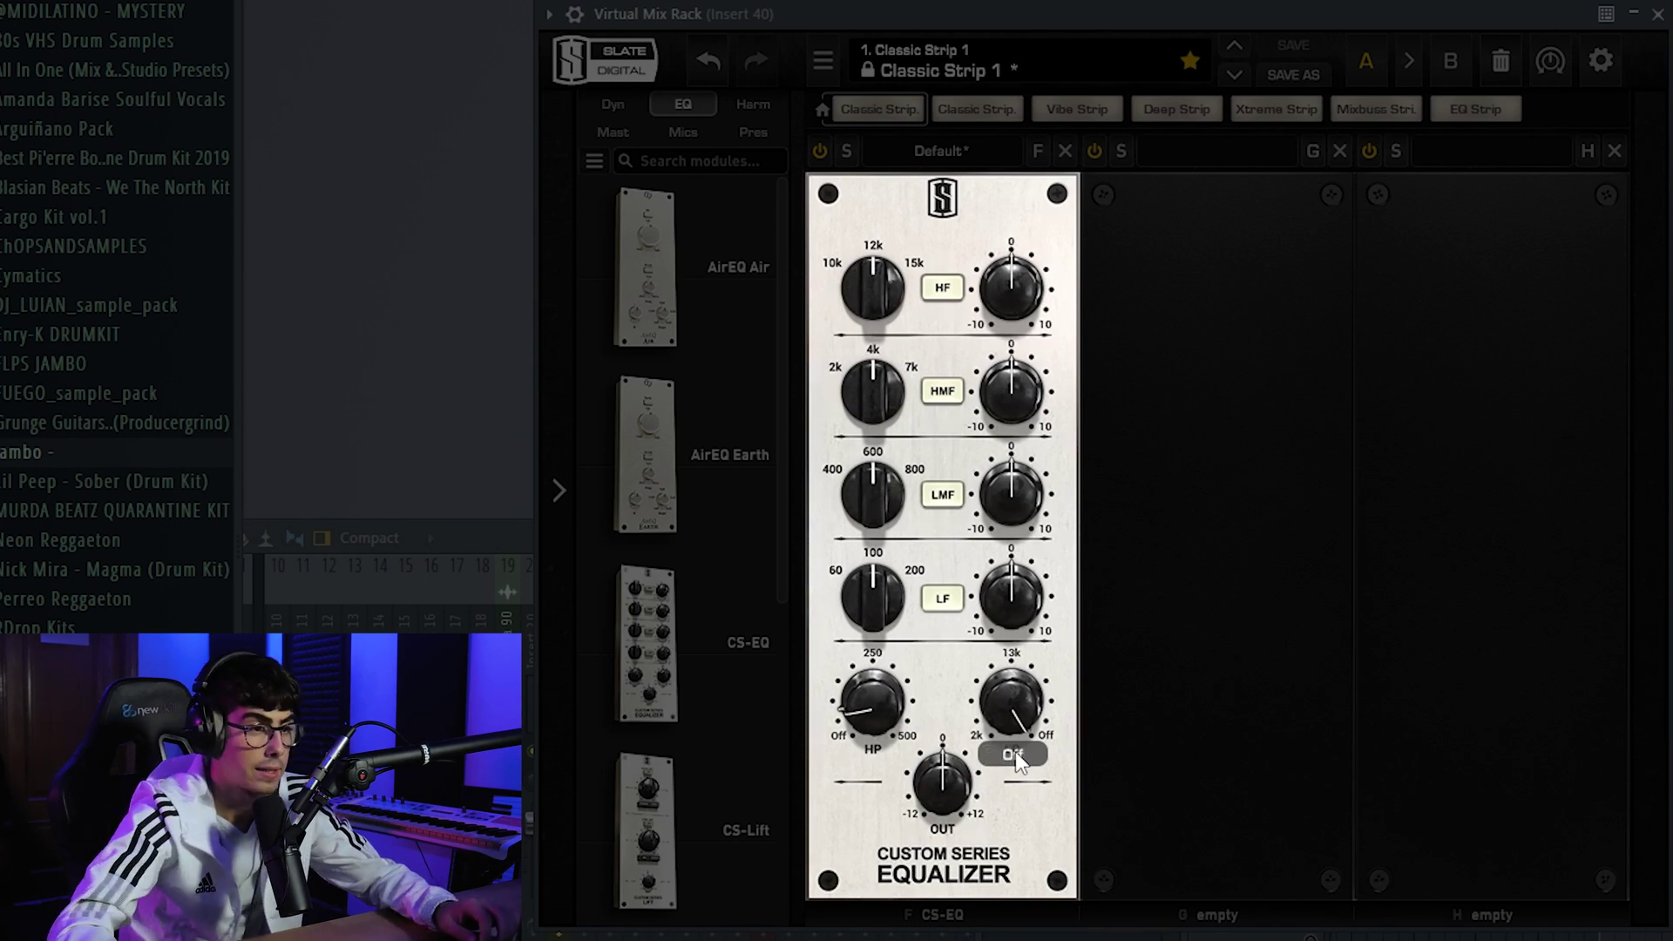
mouse_move(1001, 730)
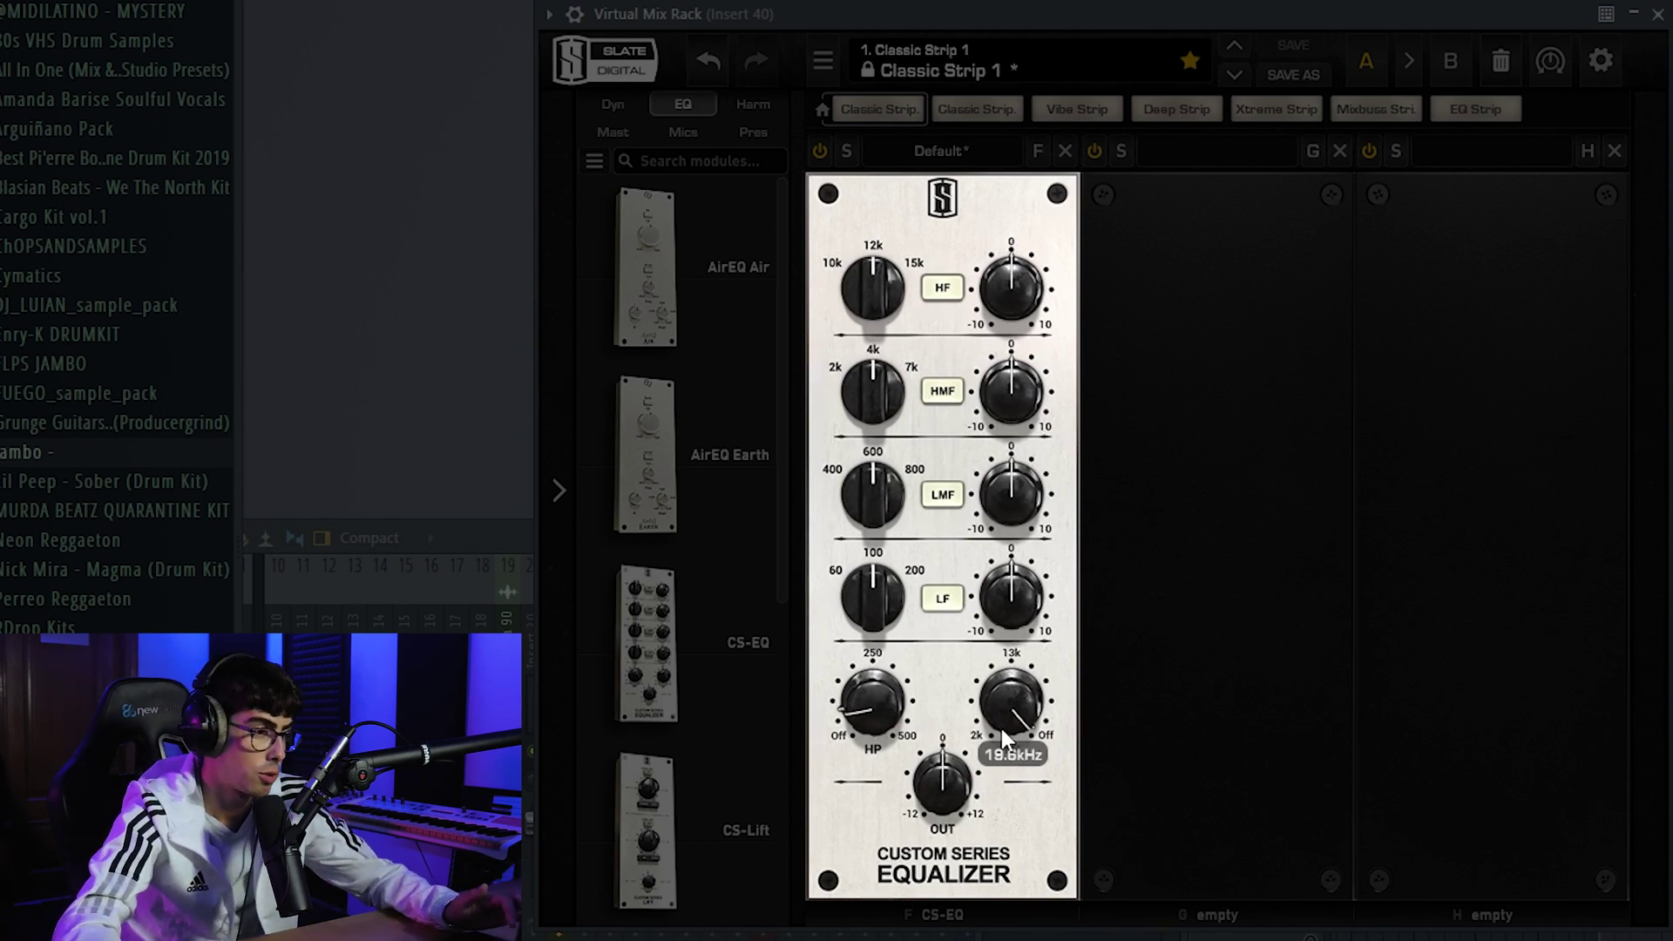
drag(1003, 729, 995, 670)
Reposition the rack window and play the vocal, comparing it with the CS-EQ module enabled and bypassed
drag(1408, 19, 1260, 131)
mouse_move(911, 210)
mouse_down()
mouse_move(867, 362)
mouse_move(875, 495)
mouse_move(939, 222)
mouse_up()
key(space)
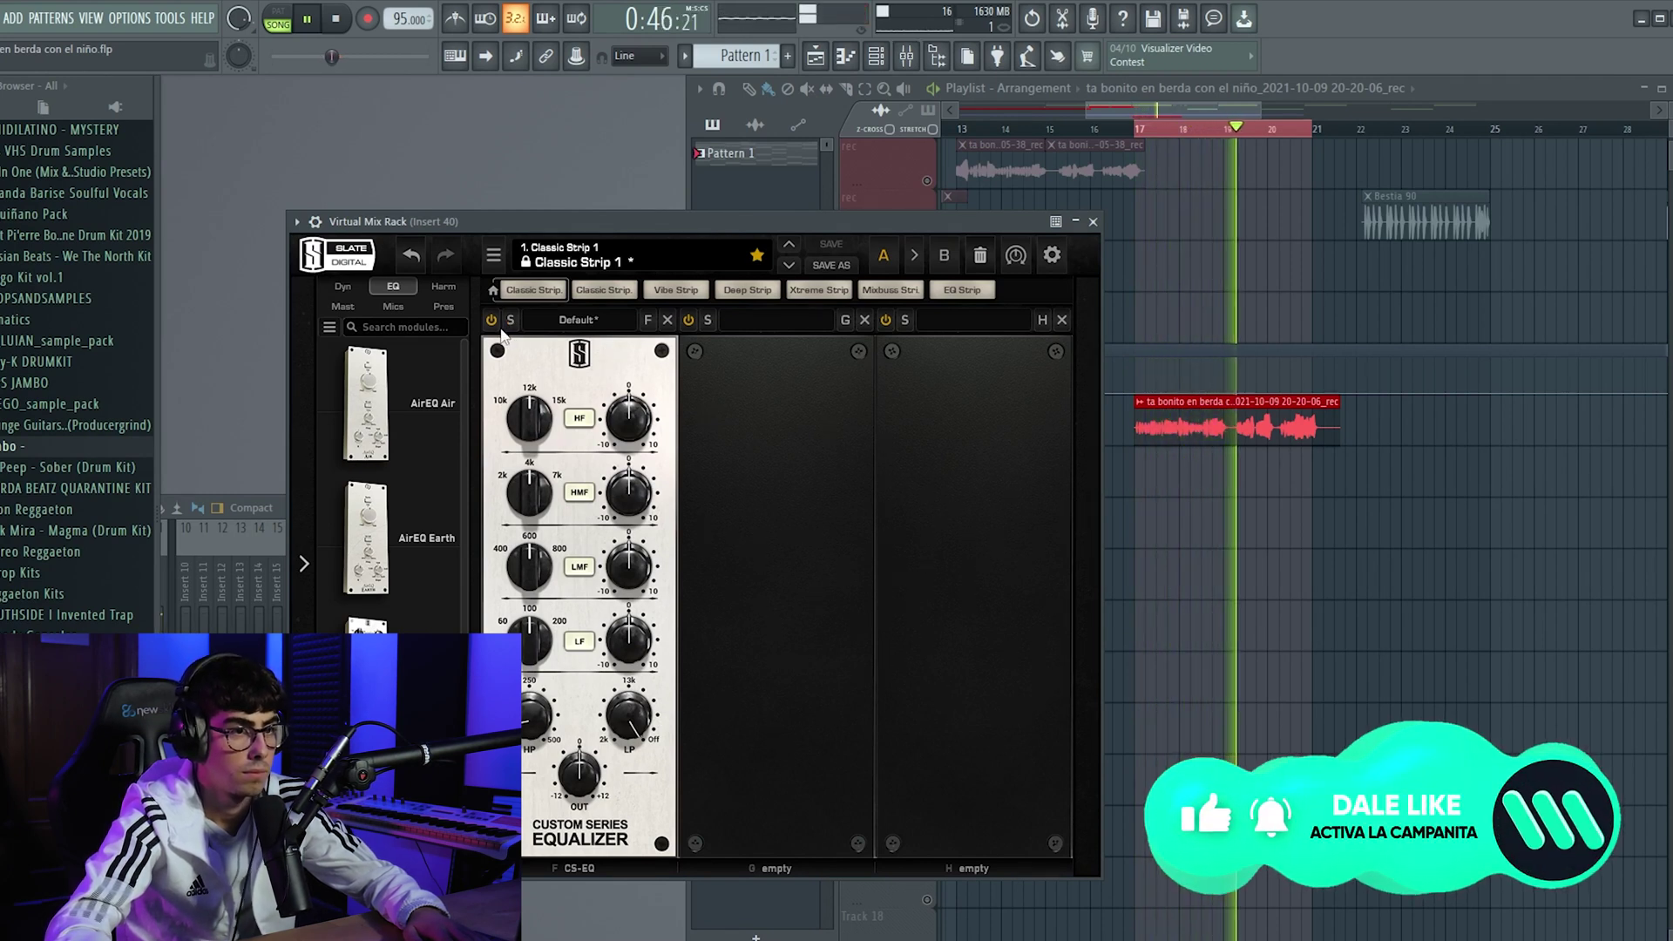
key(space)
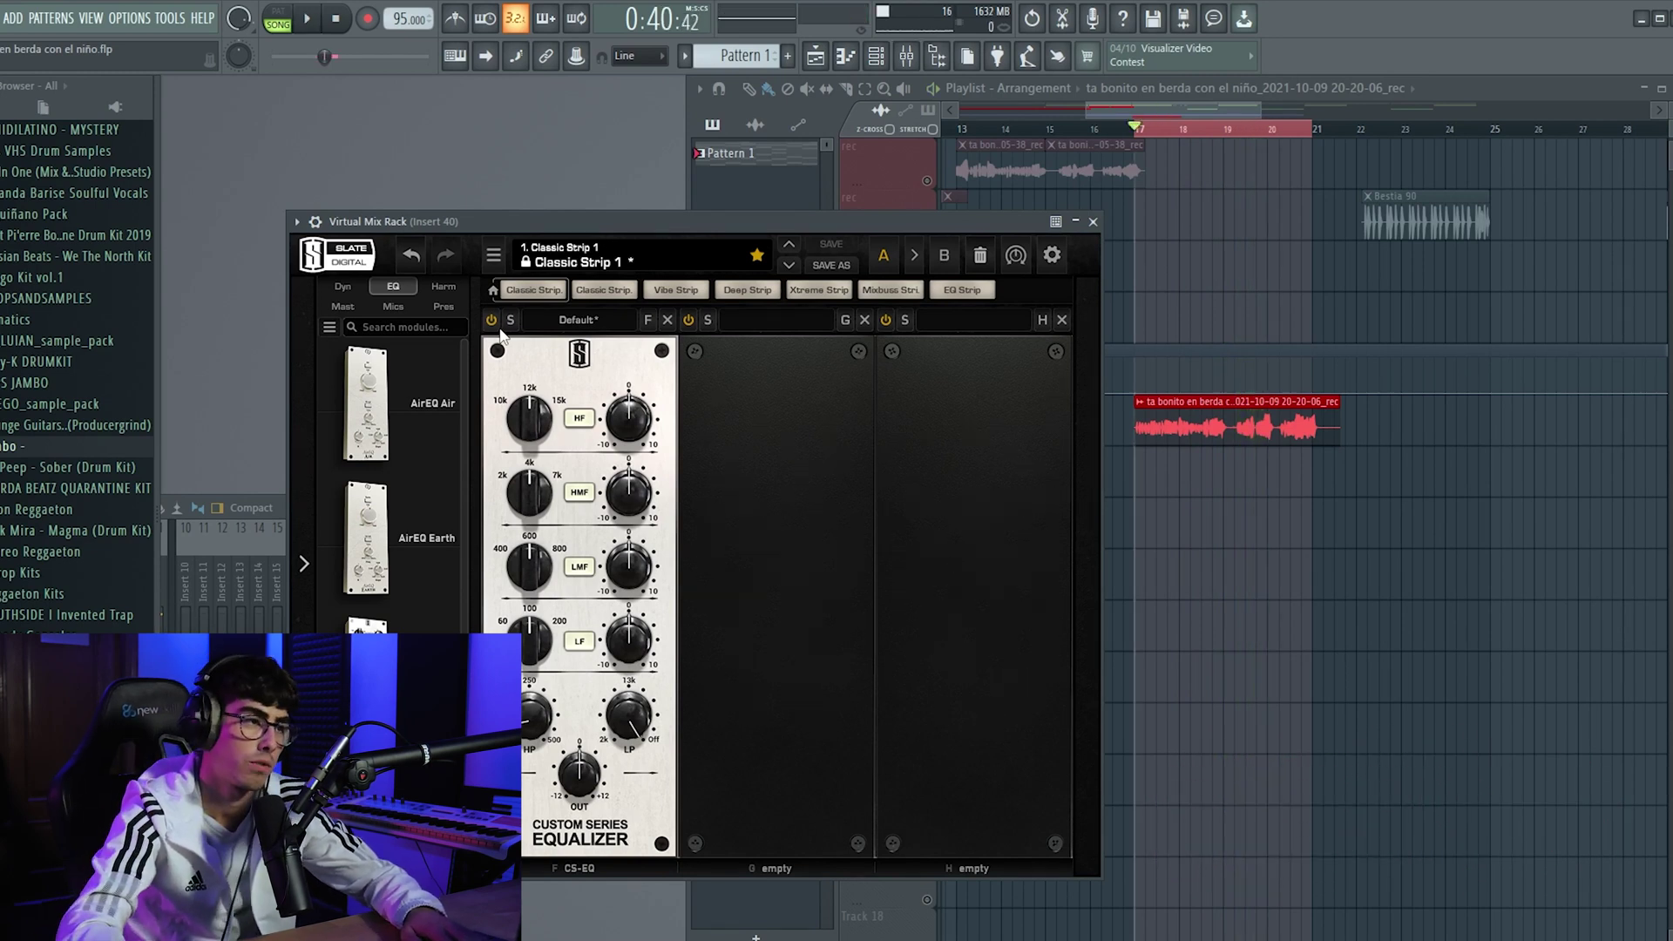
key(space)
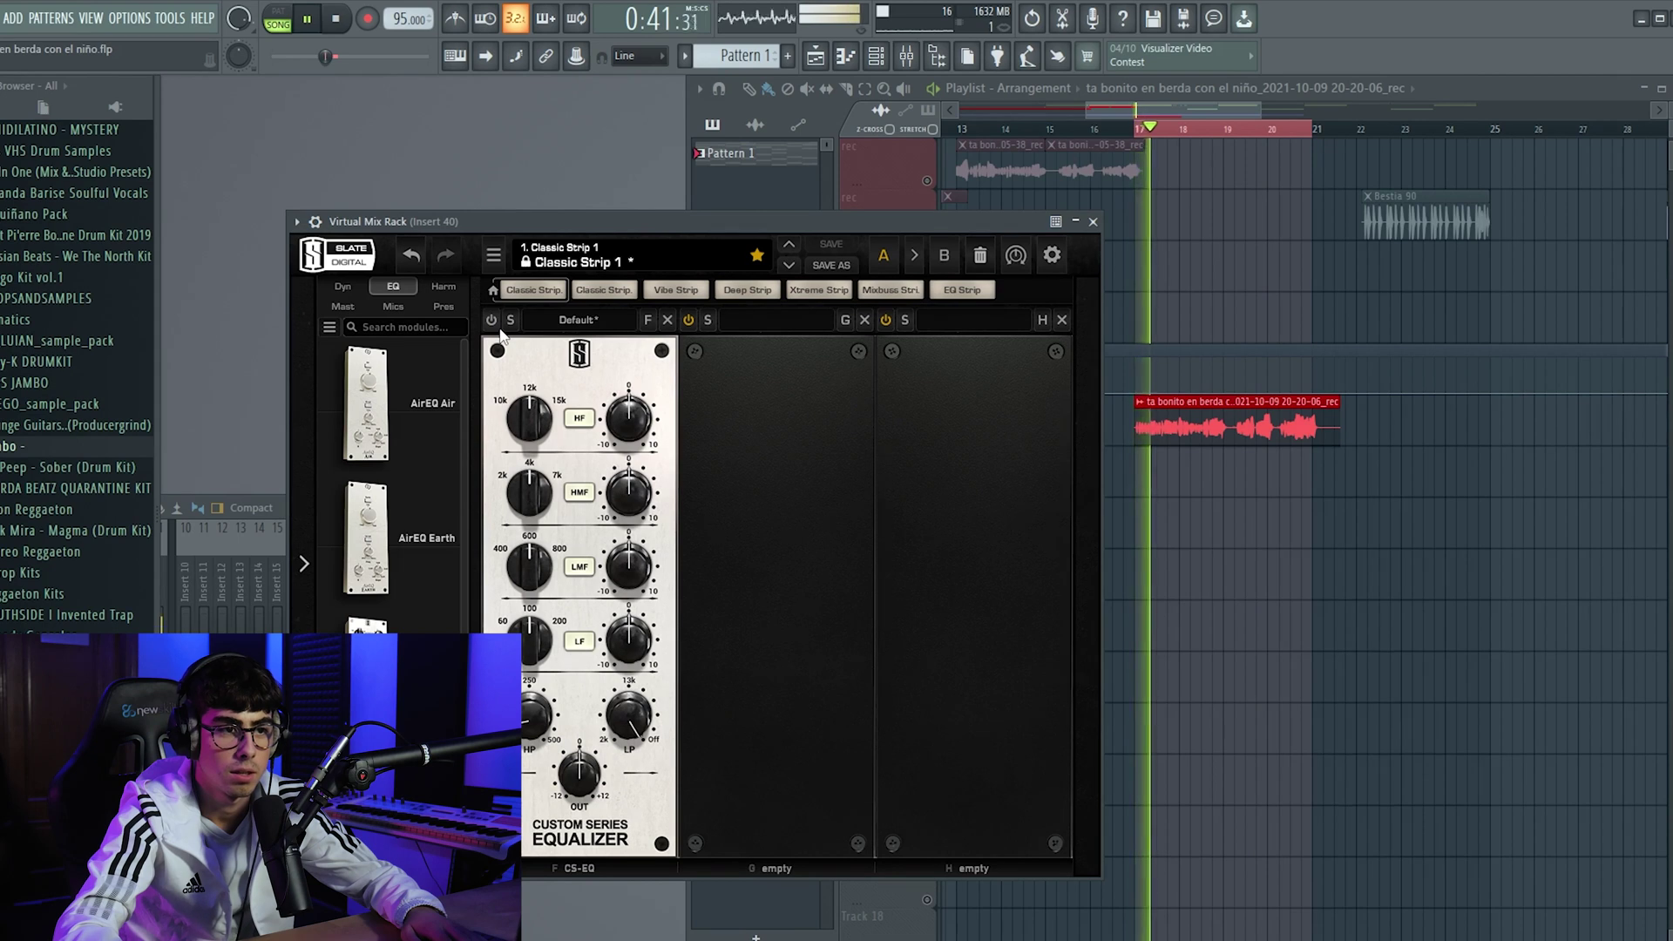
key(space)
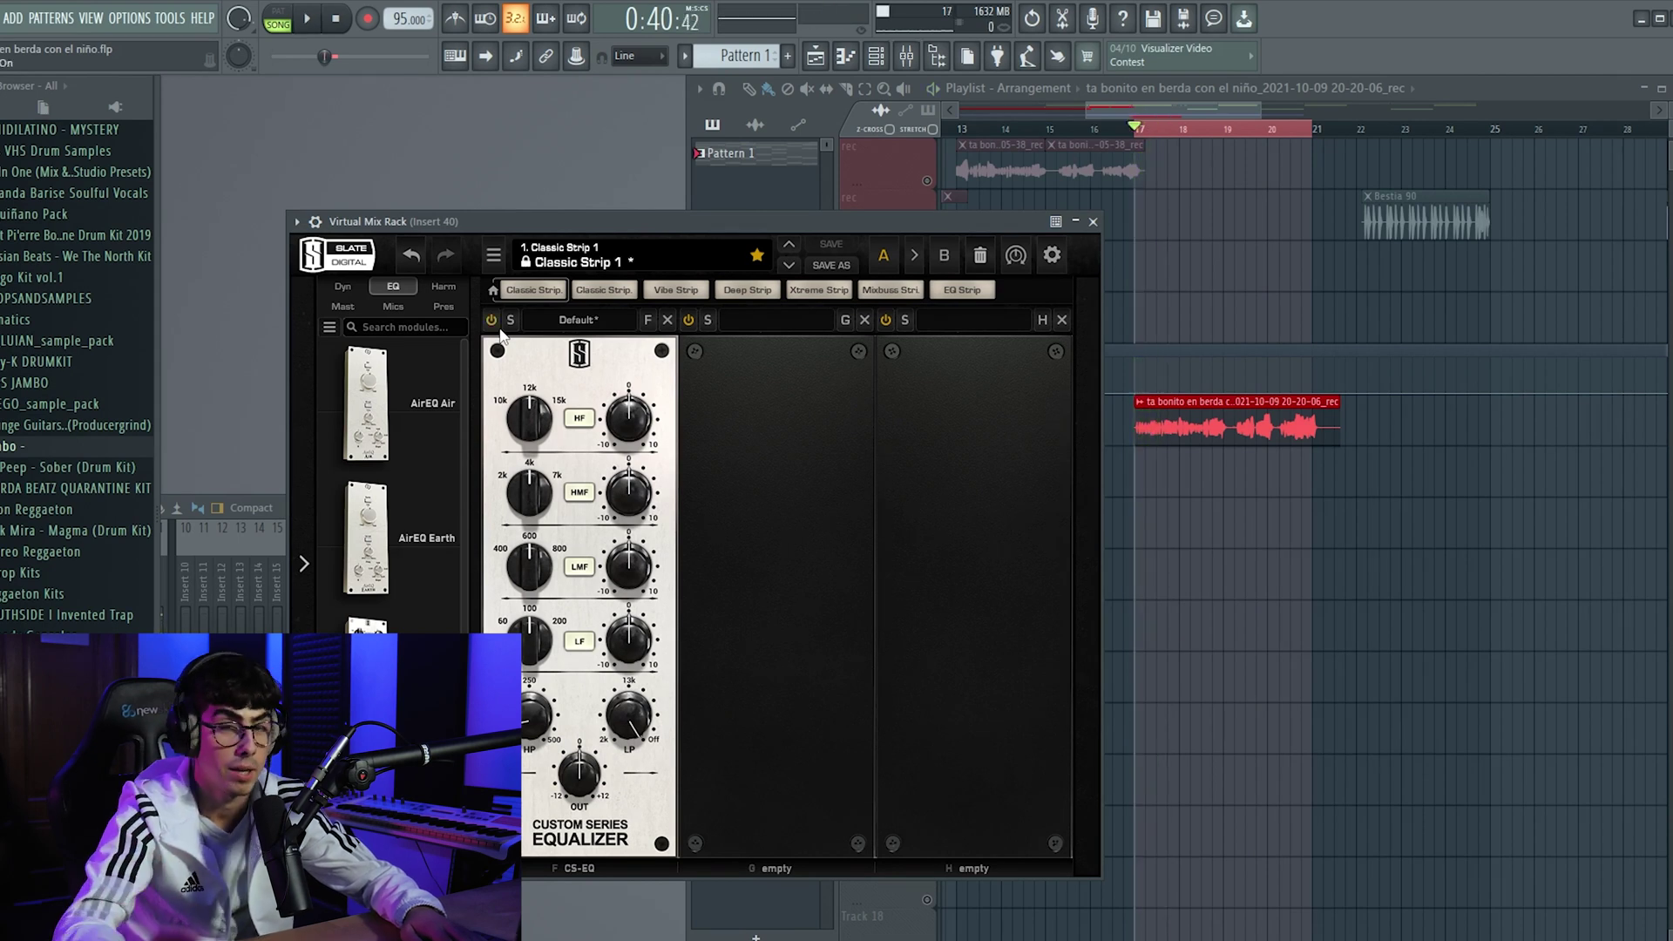
Play the selected vocal clip through the CS-EQ in slot F and stop playback
key(space)
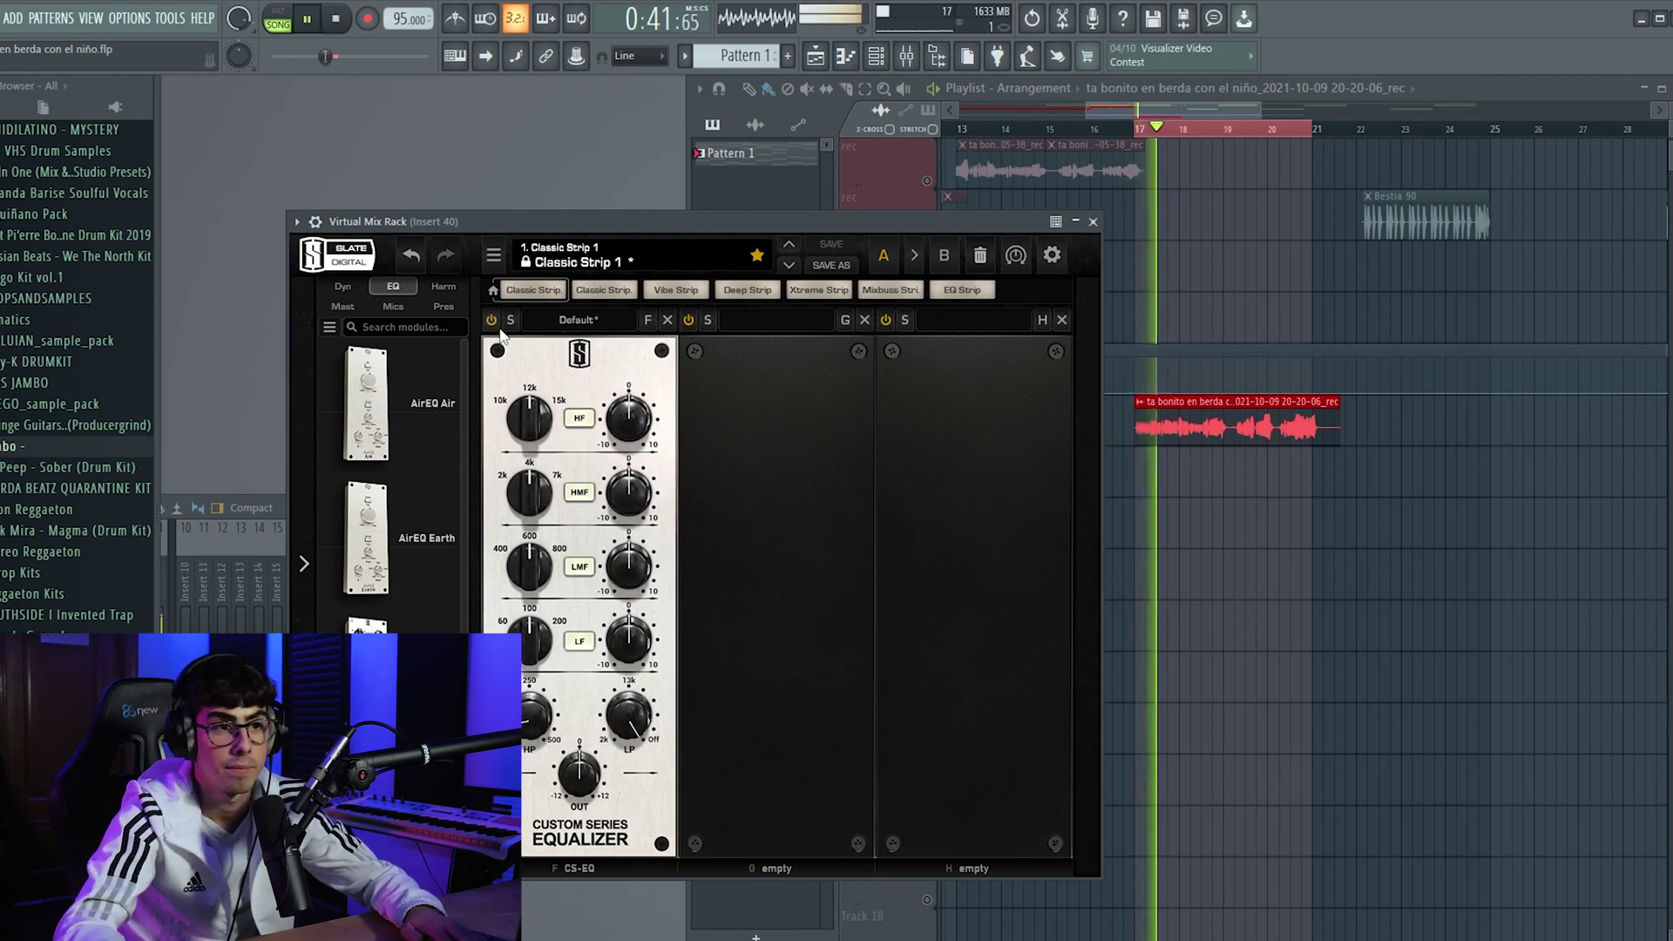
key(space)
key(space)
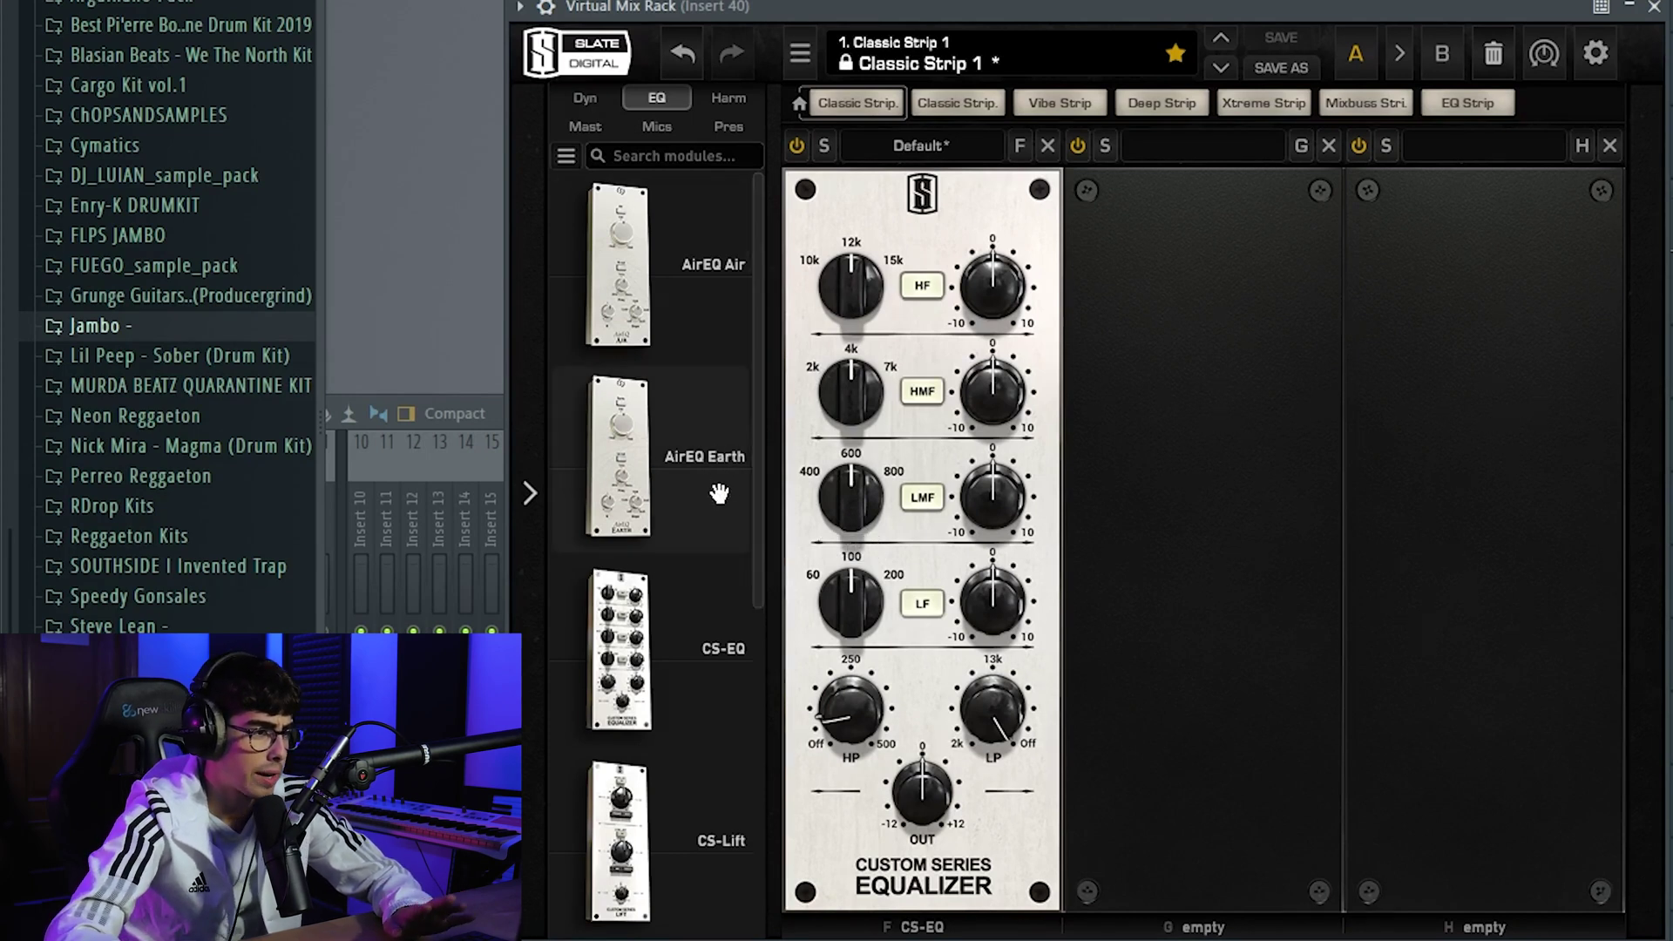
Add the FG-N module to slot G and set its lower-mid band frequency to 784 Hz
scroll(704, 575, down, 2)
scroll(705, 591, down, 2)
drag(618, 645, 1102, 547)
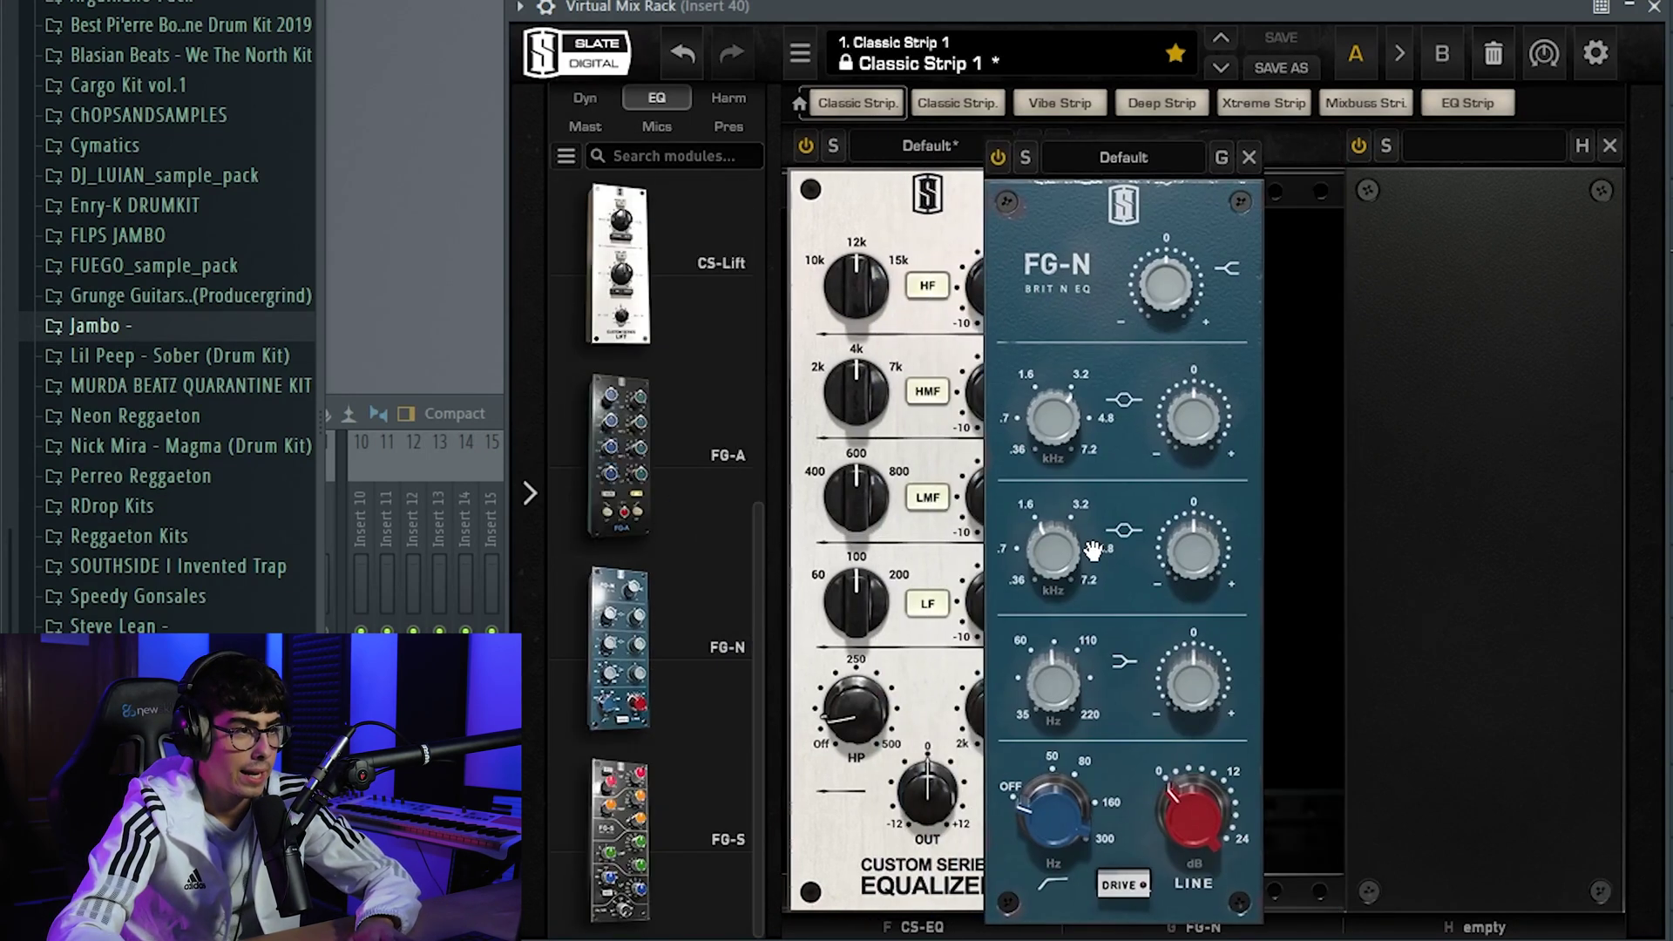
scroll(1126, 535, down, 4)
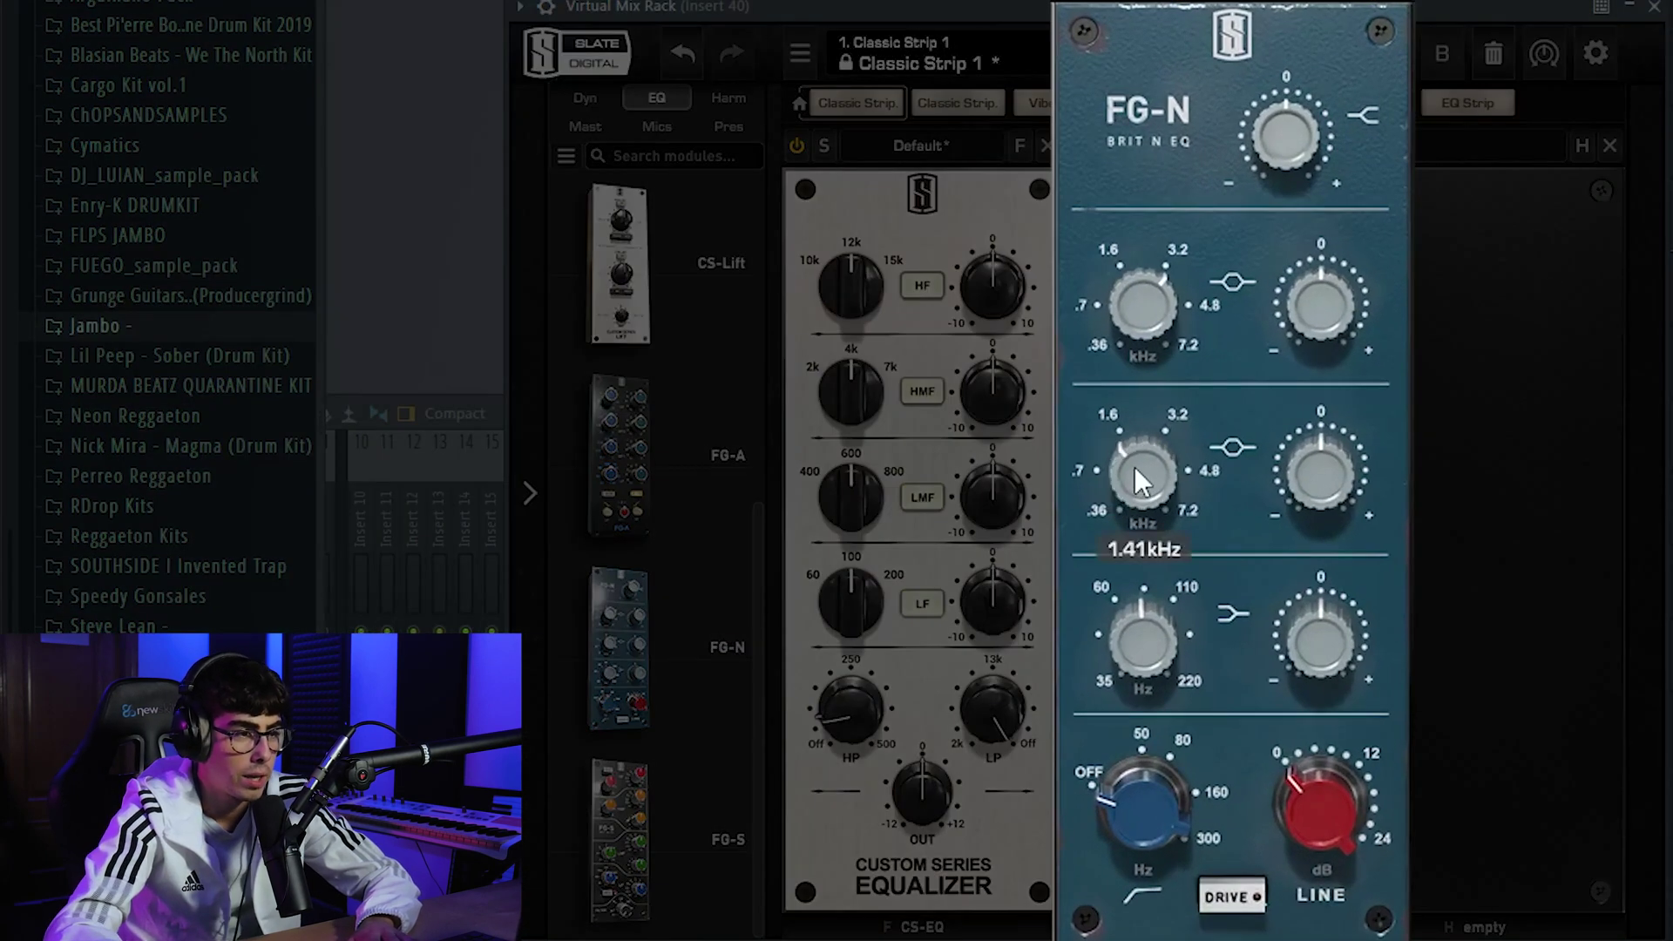
scroll(1135, 467, down, 1)
scroll(1135, 468, up, 1)
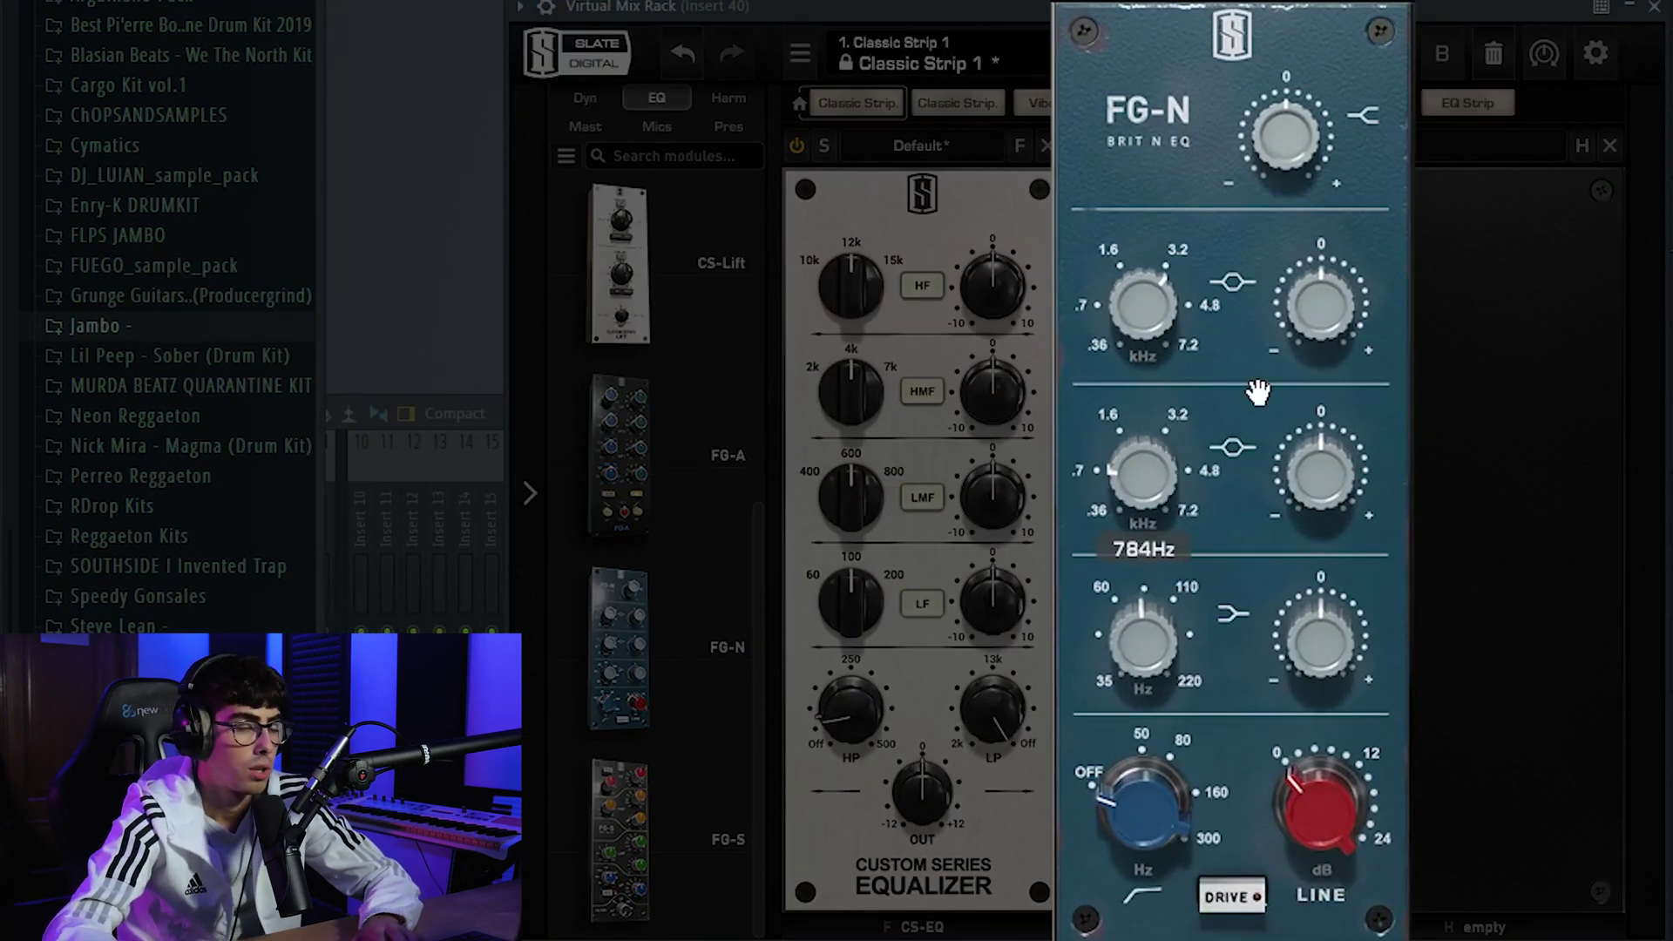
Try stronger and lighter cuts on the FG-N lower-mid band's gain and settle on a slight cut
drag(1337, 433, 1306, 392)
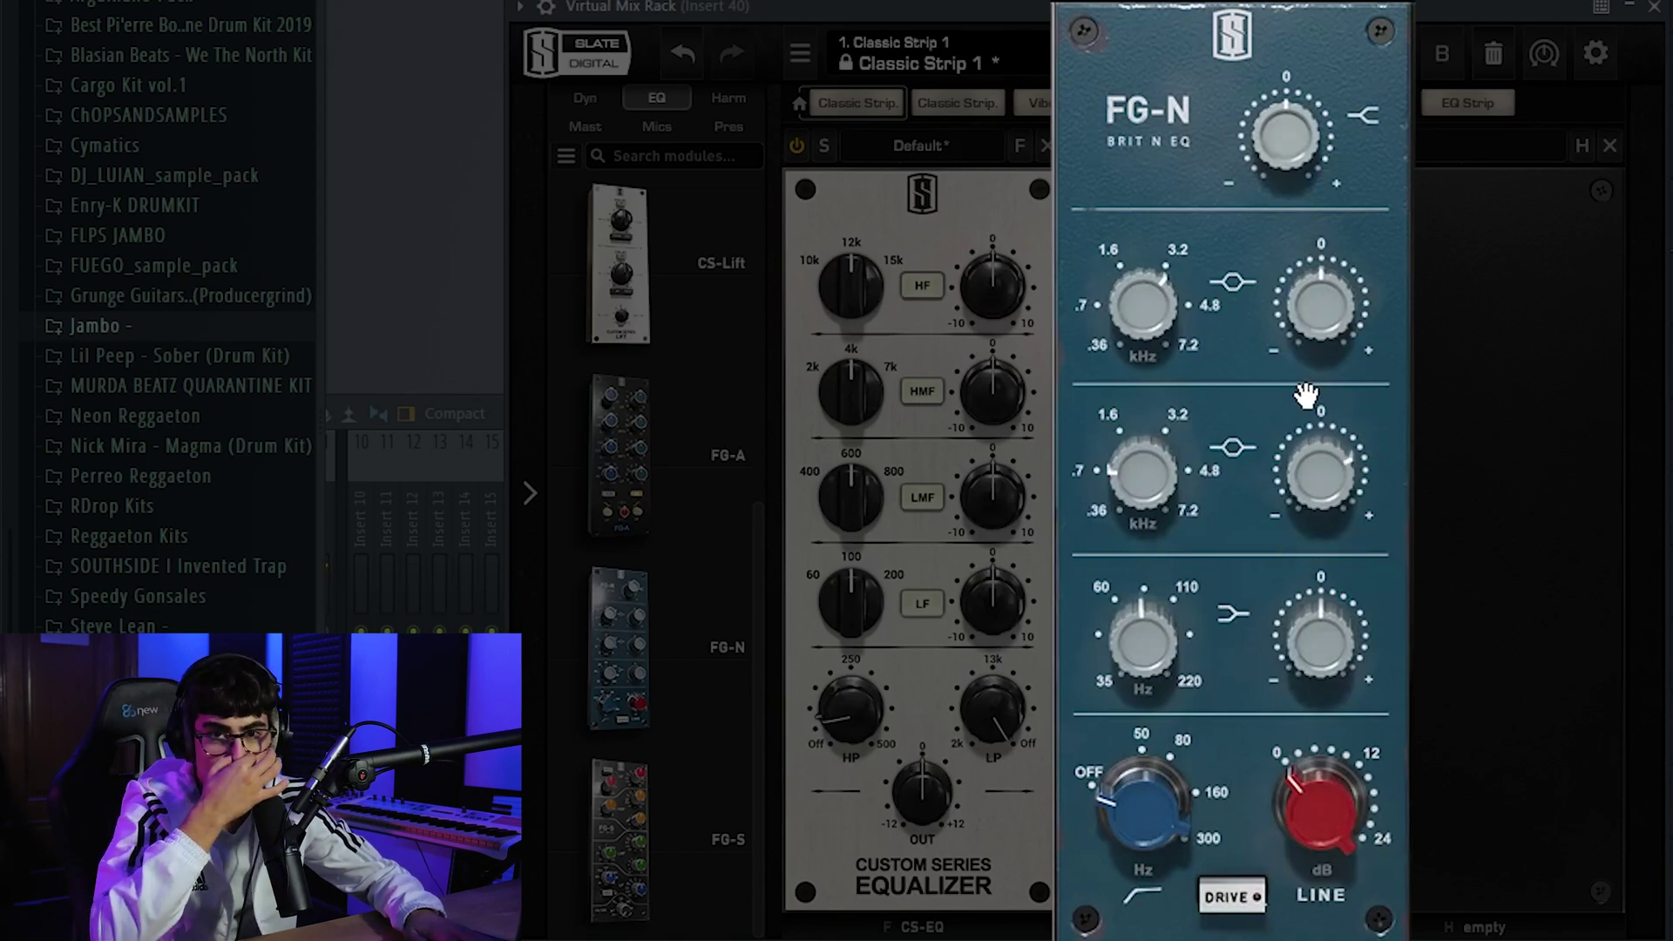
drag(1306, 394, 1297, 502)
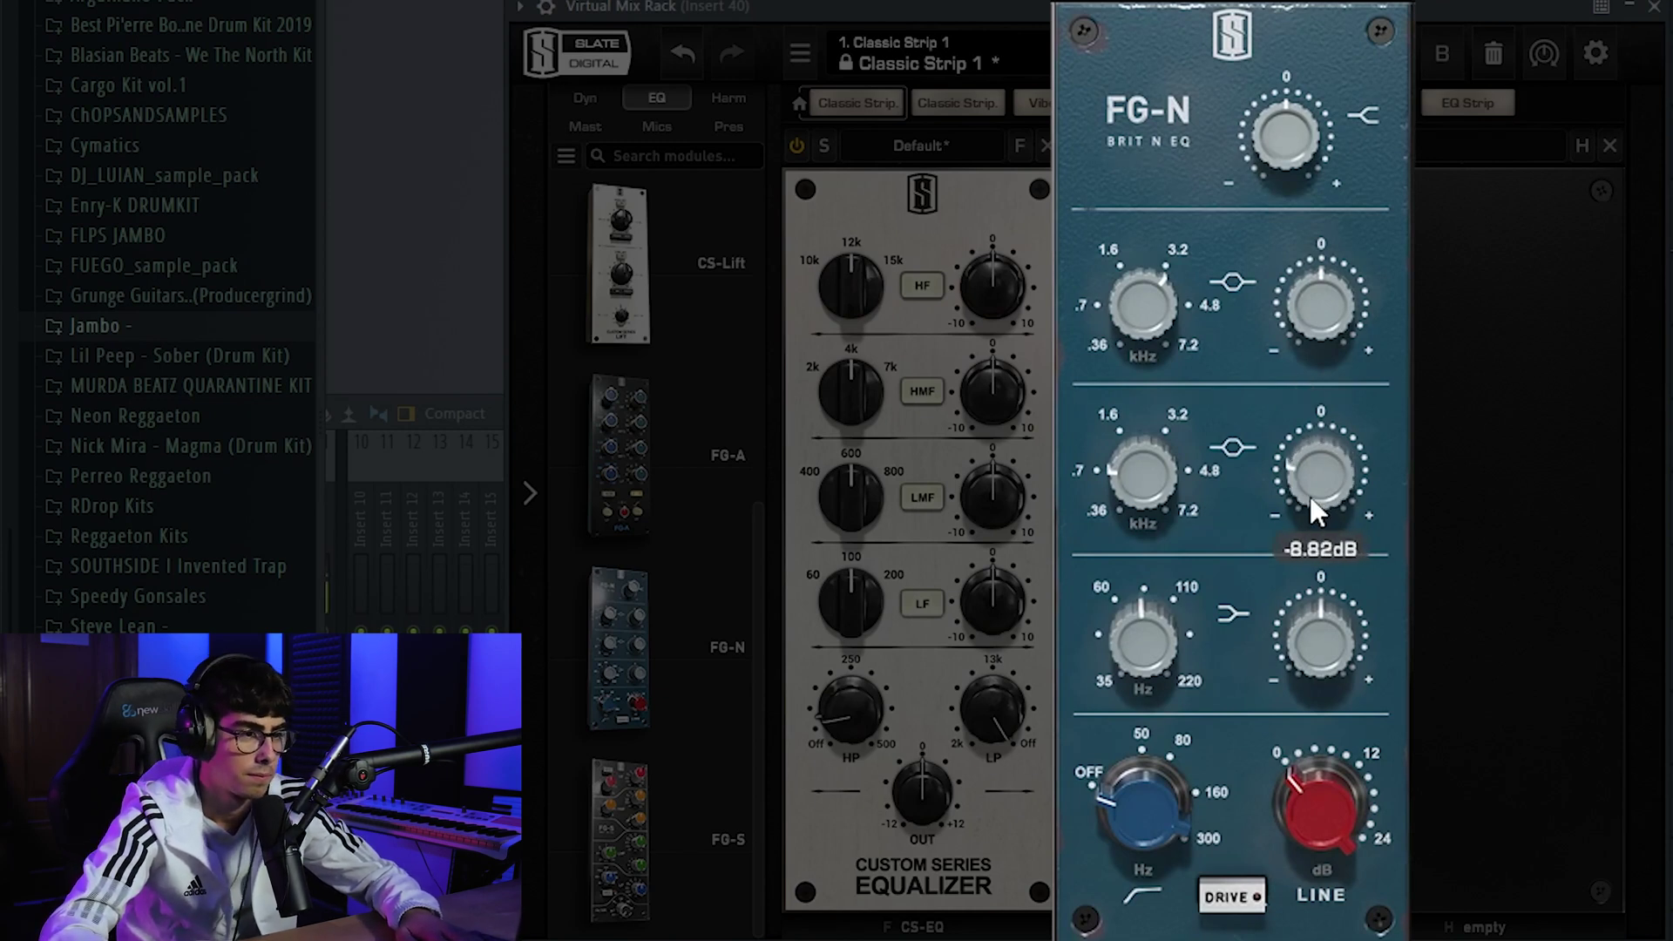
scroll(1311, 498, down, 1)
scroll(1311, 497, up, 2)
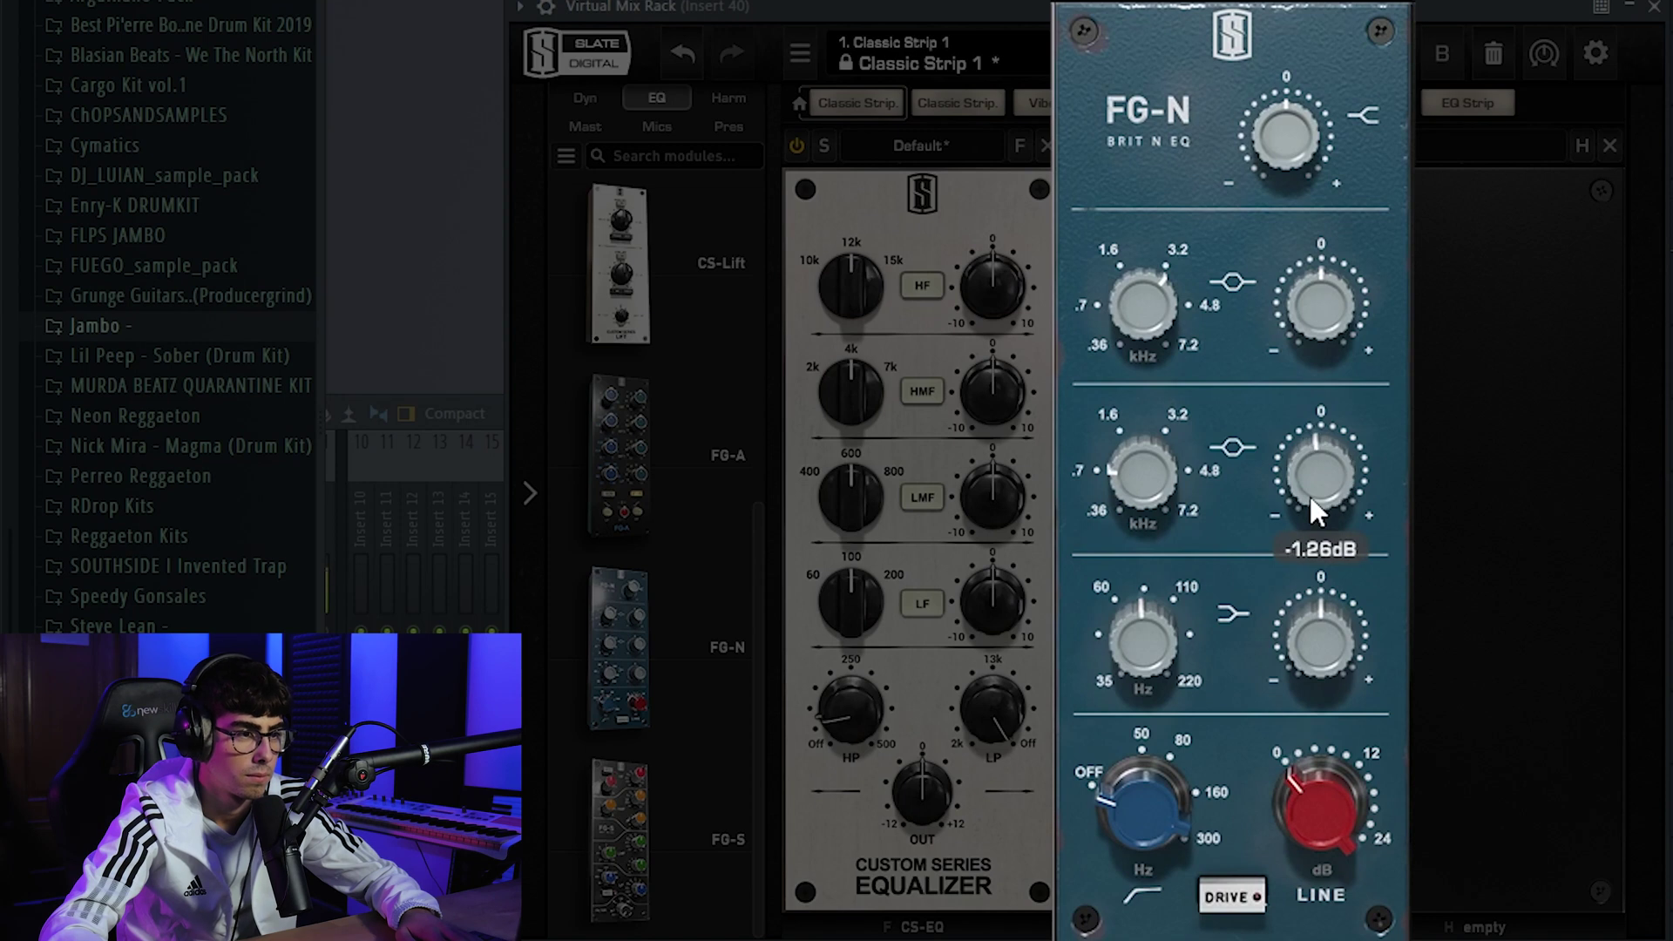
scroll(1311, 498, down, 1)
scroll(1311, 500, up, 1)
scroll(1311, 499, down, 1)
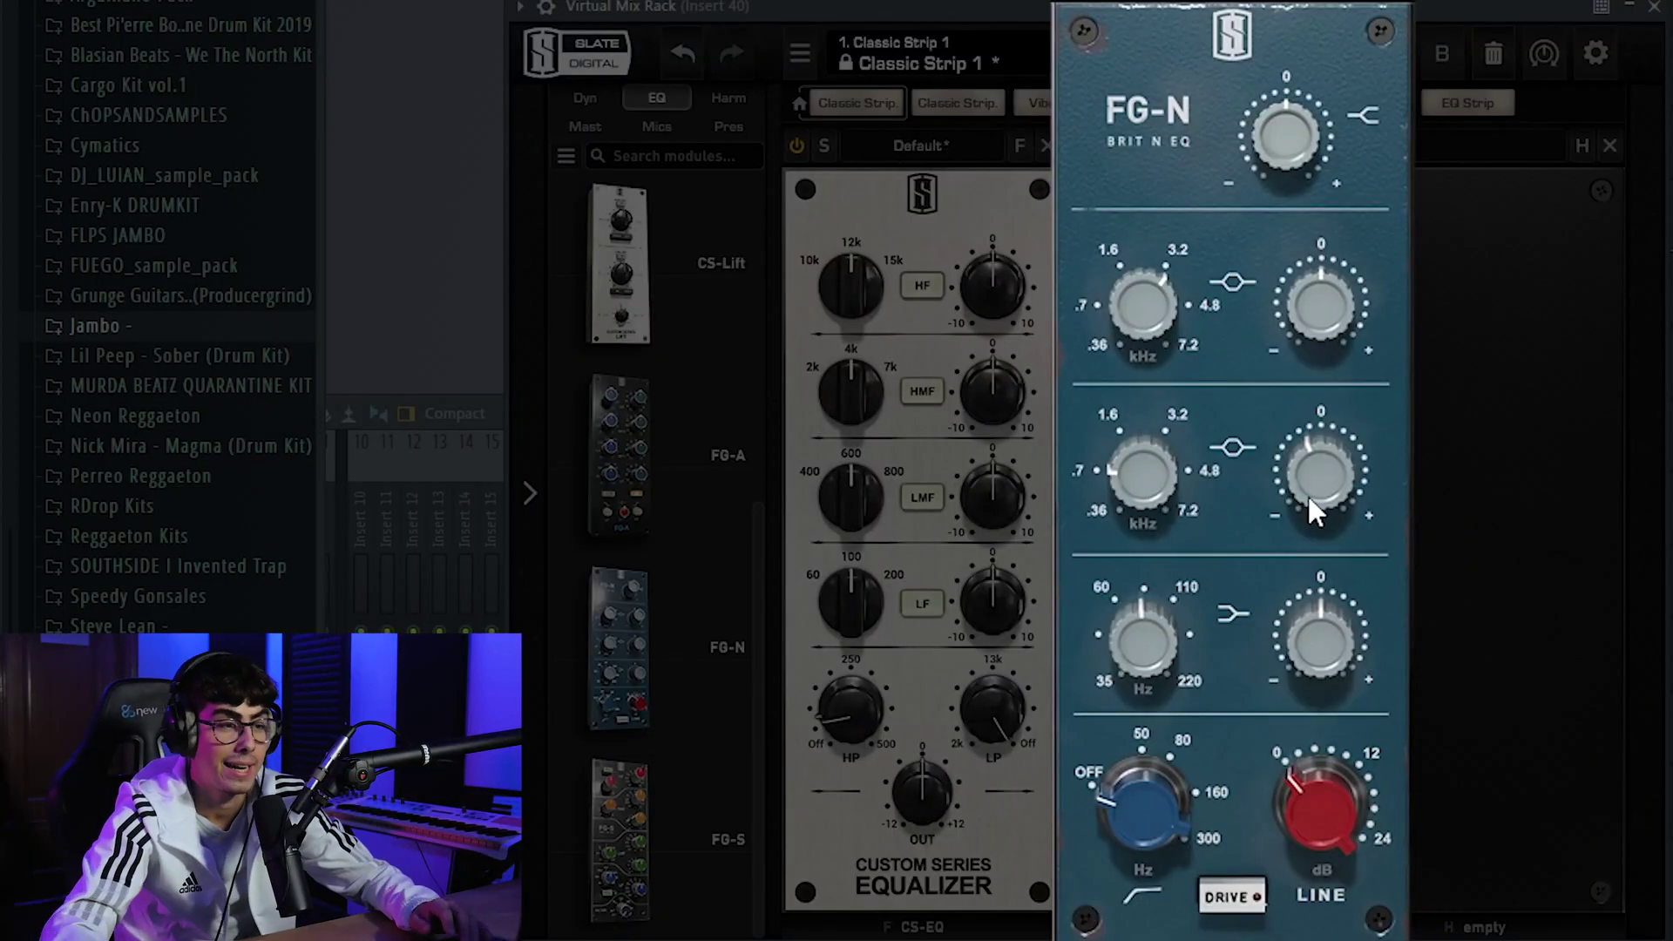
scroll(1311, 459, down, 10)
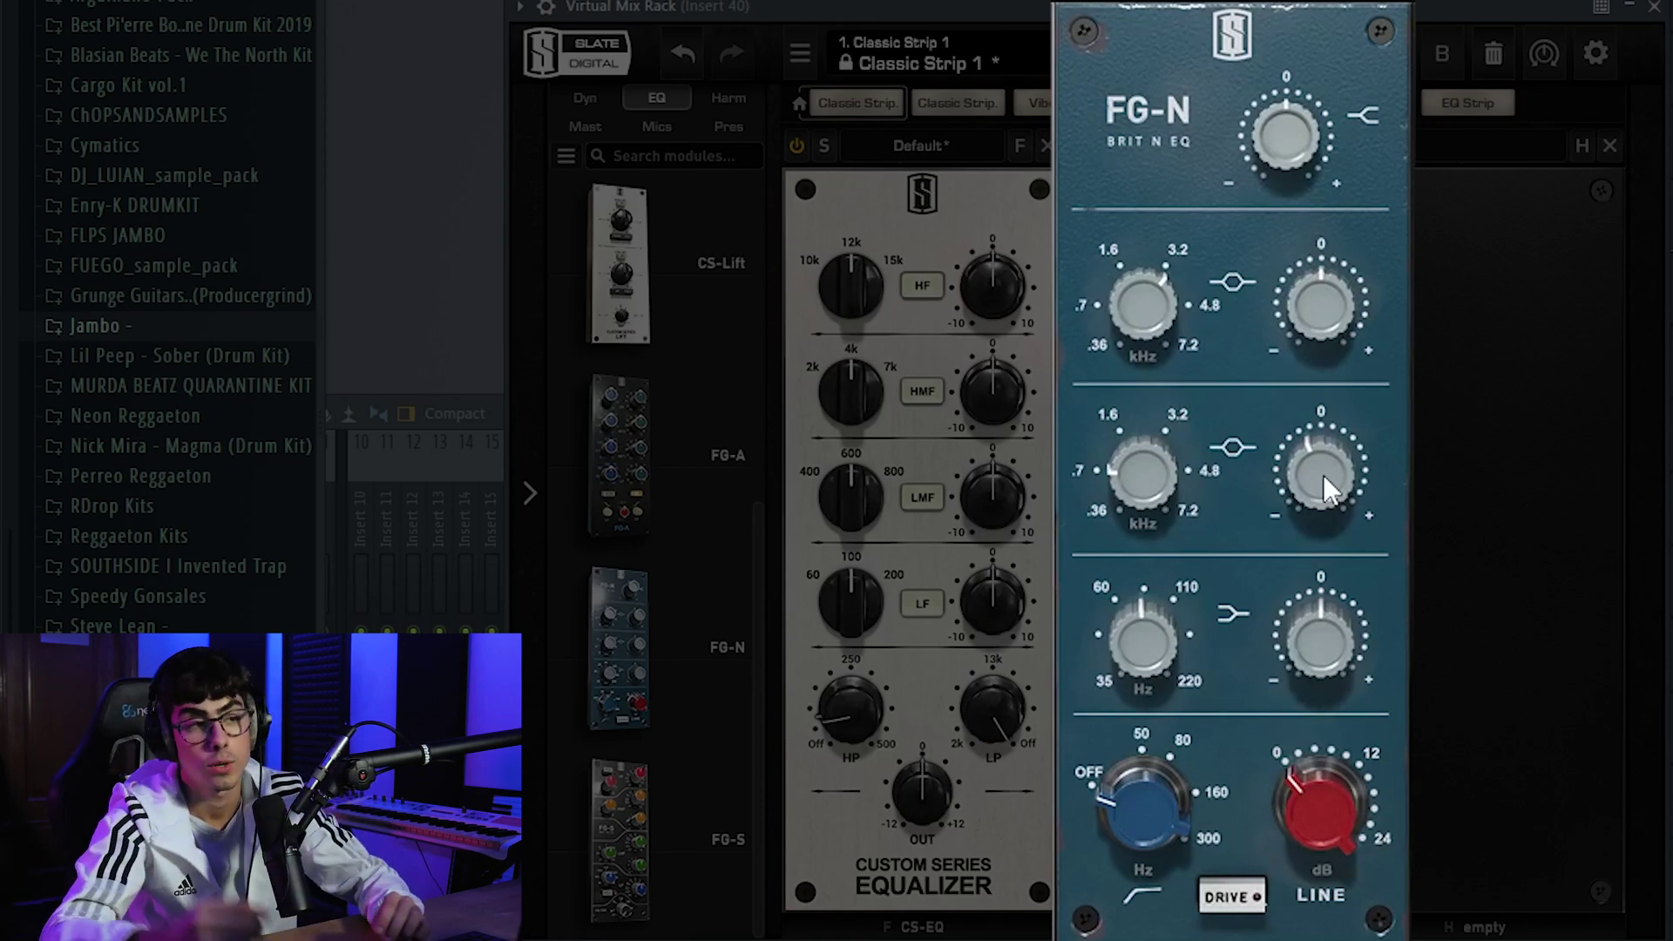
Set the FG-N low band frequency to 126 Hz
drag(1152, 663, 1158, 657)
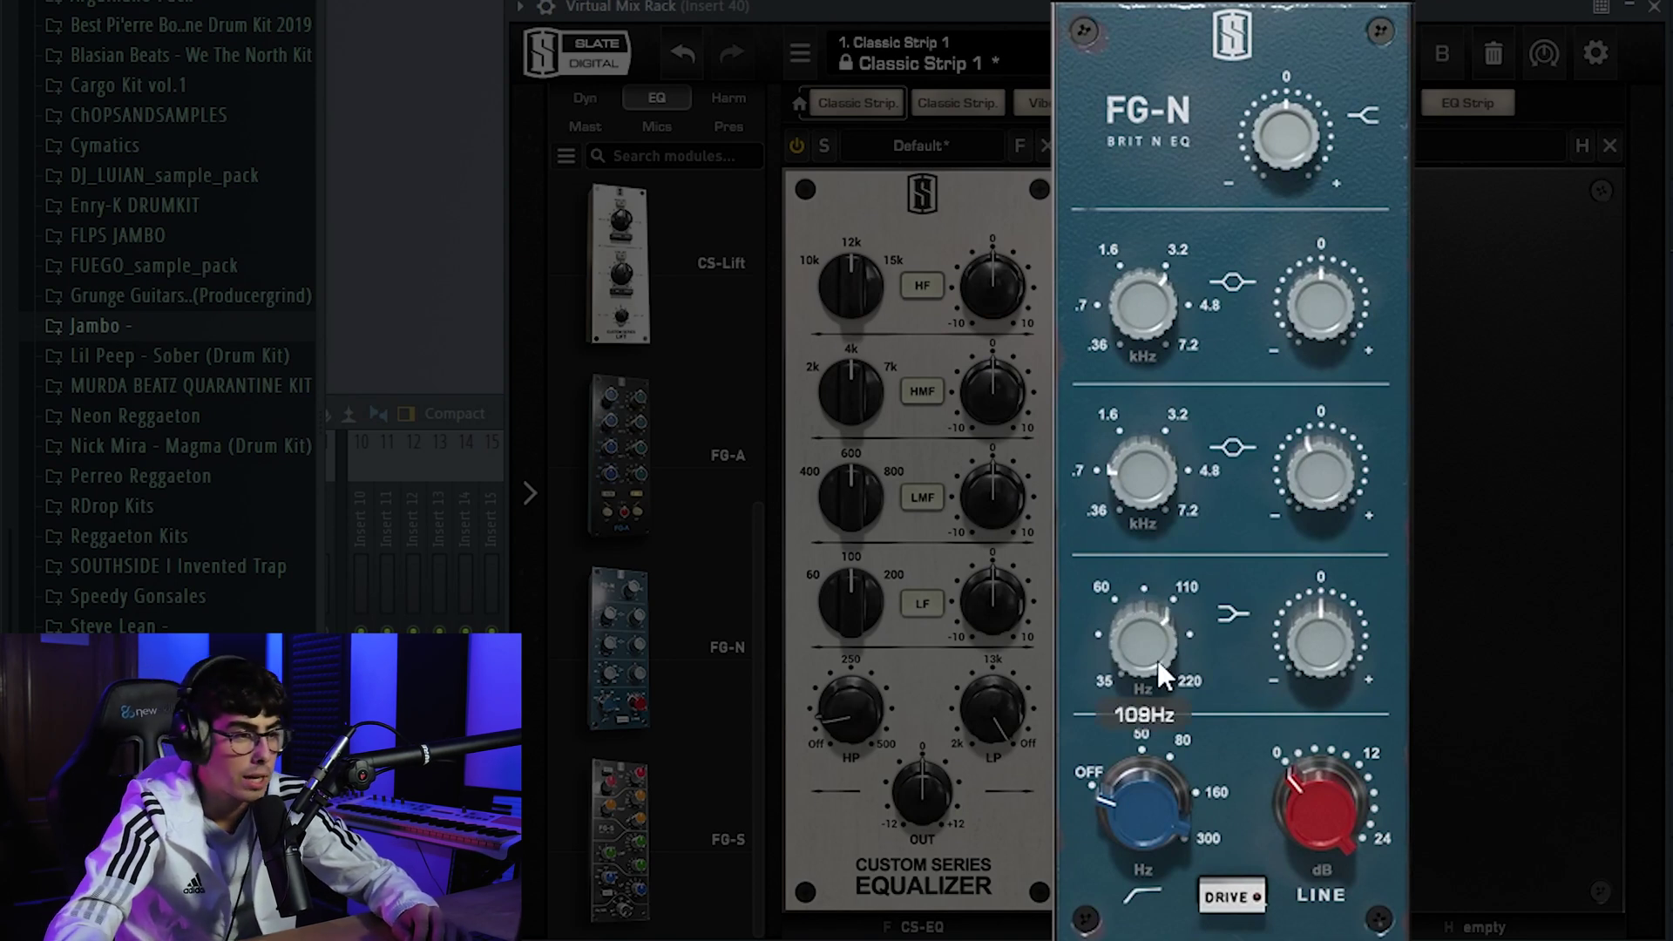
scroll(1158, 661, up, 3)
scroll(1159, 661, down, 2)
scroll(1158, 662, up, 1)
scroll(1159, 662, down, 1)
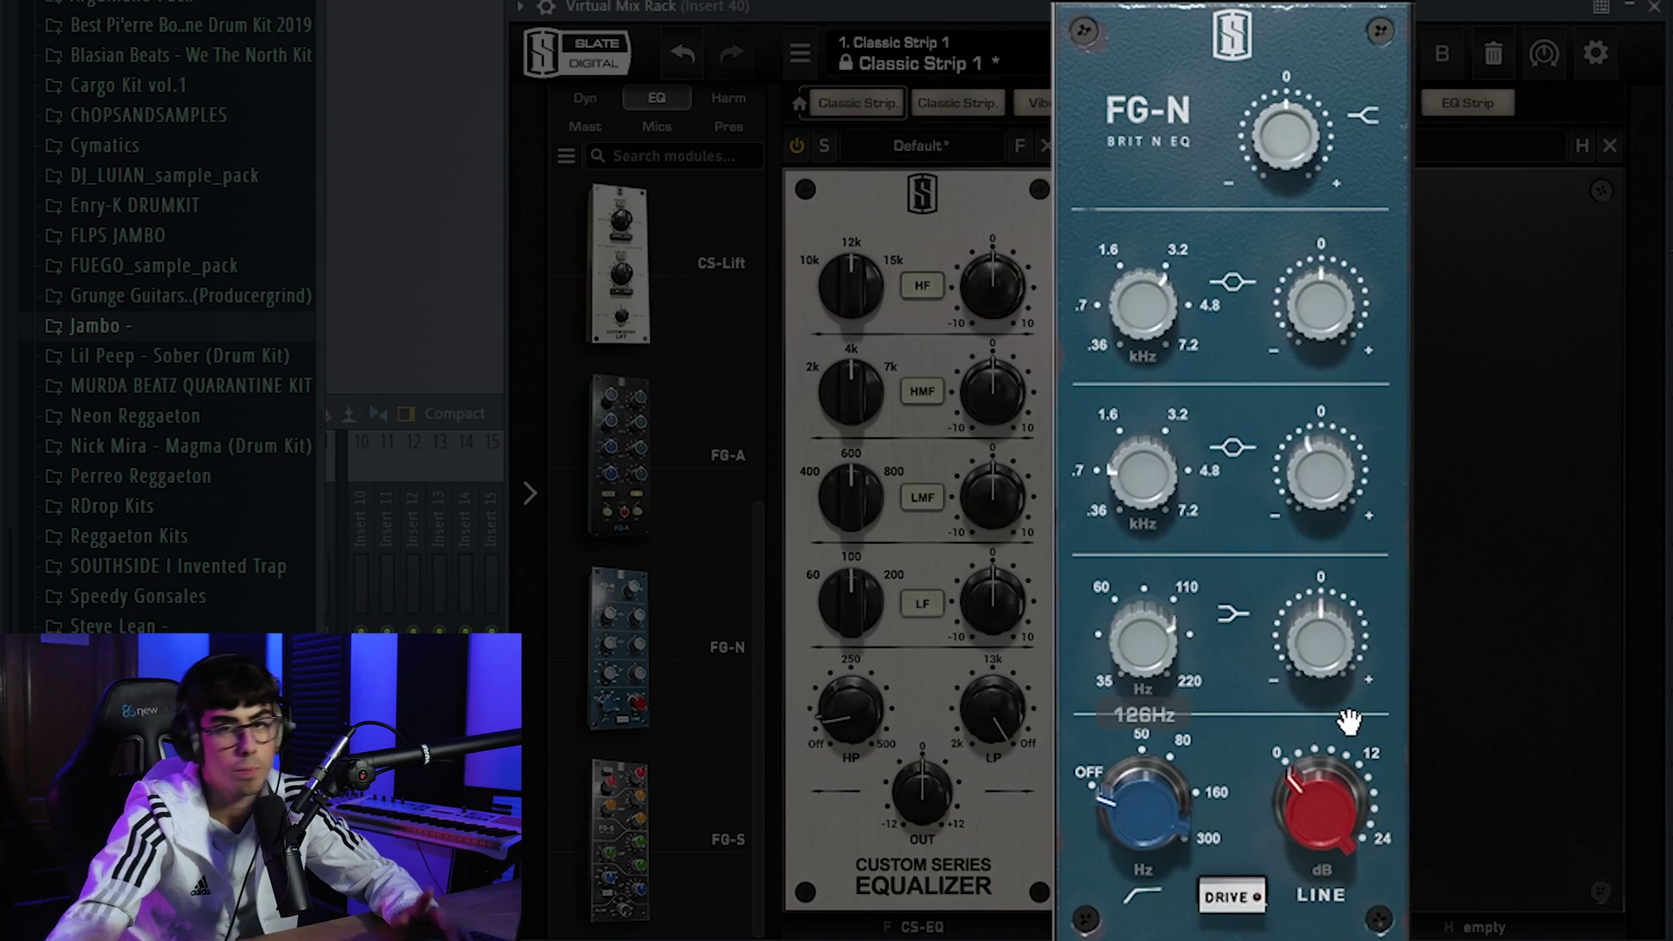
Cut the gain of the FG-N low band slightly, comparing deeper and lighter cuts
scroll(1316, 654, down, 5)
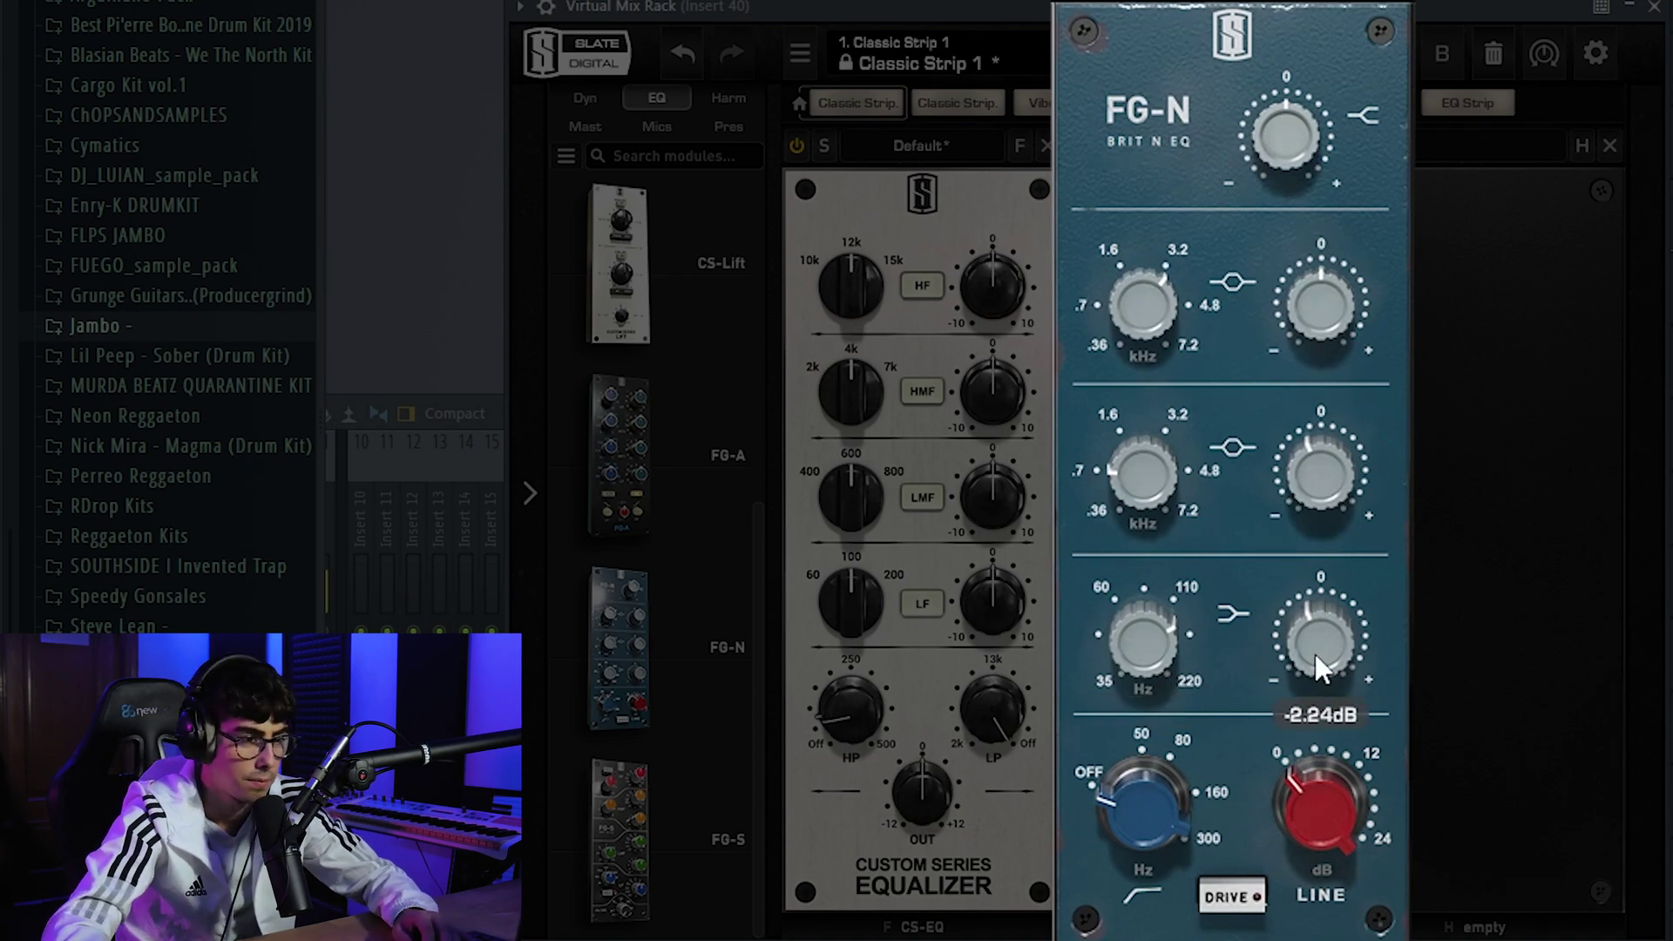
scroll(1315, 653, up, 3)
scroll(1315, 654, up, 1)
scroll(1316, 654, down, 5)
scroll(1316, 654, up, 4)
scroll(1311, 653, down, 2)
scroll(1311, 654, up, 1)
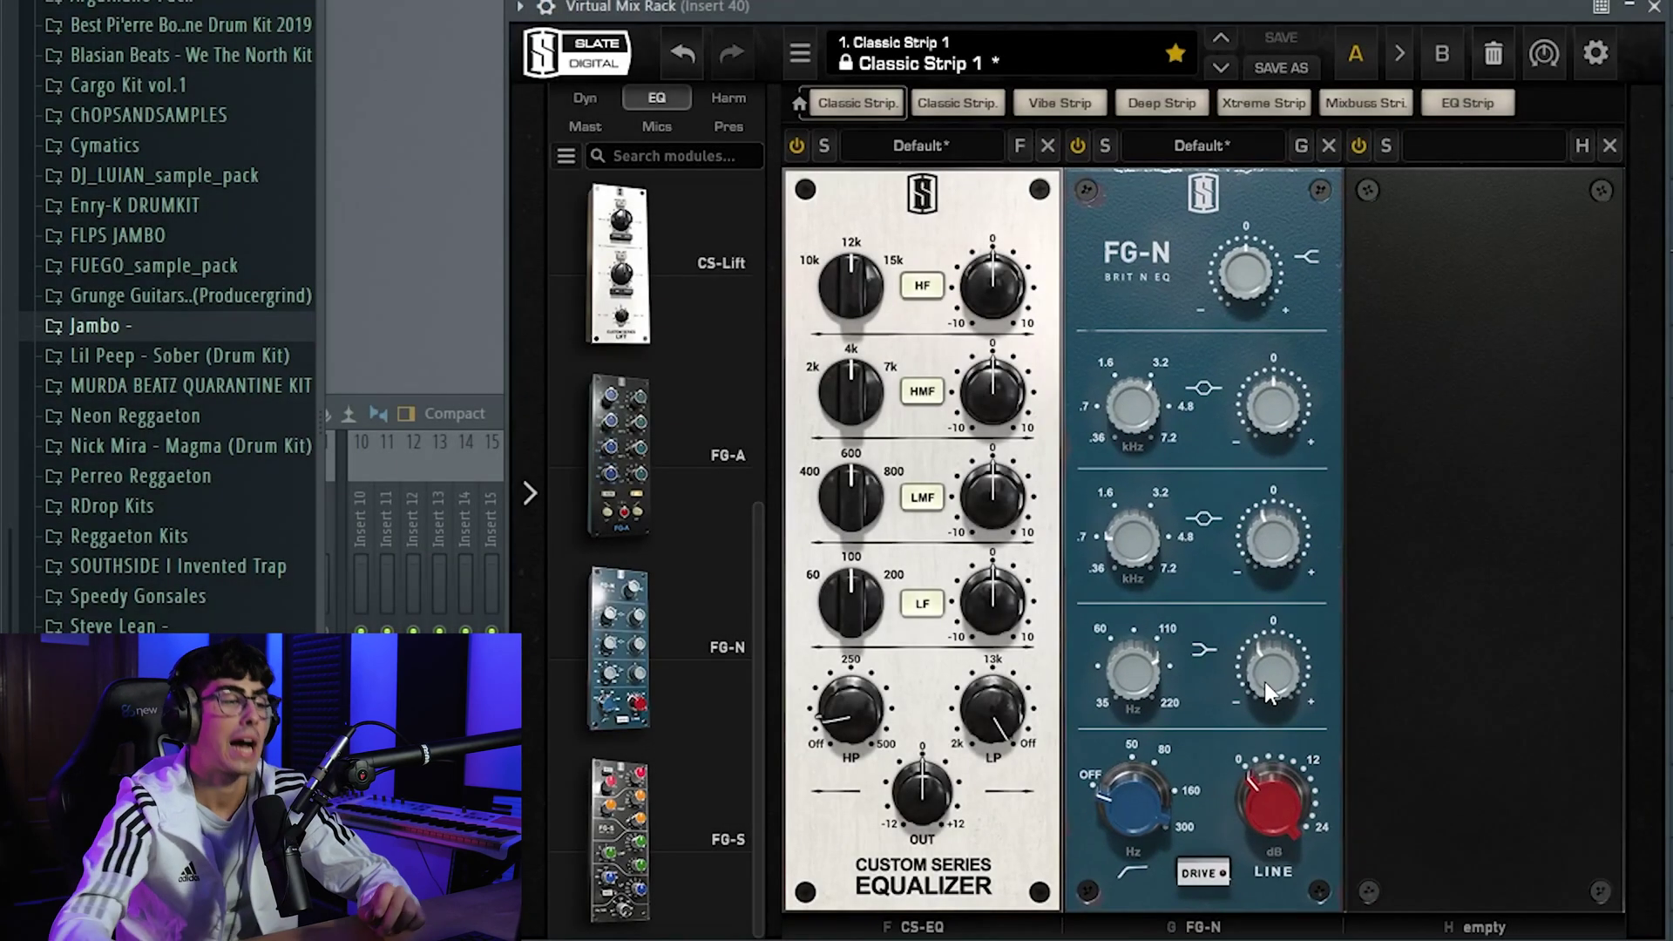
Add the FG-S module to the empty slot H
drag(624, 785, 1451, 667)
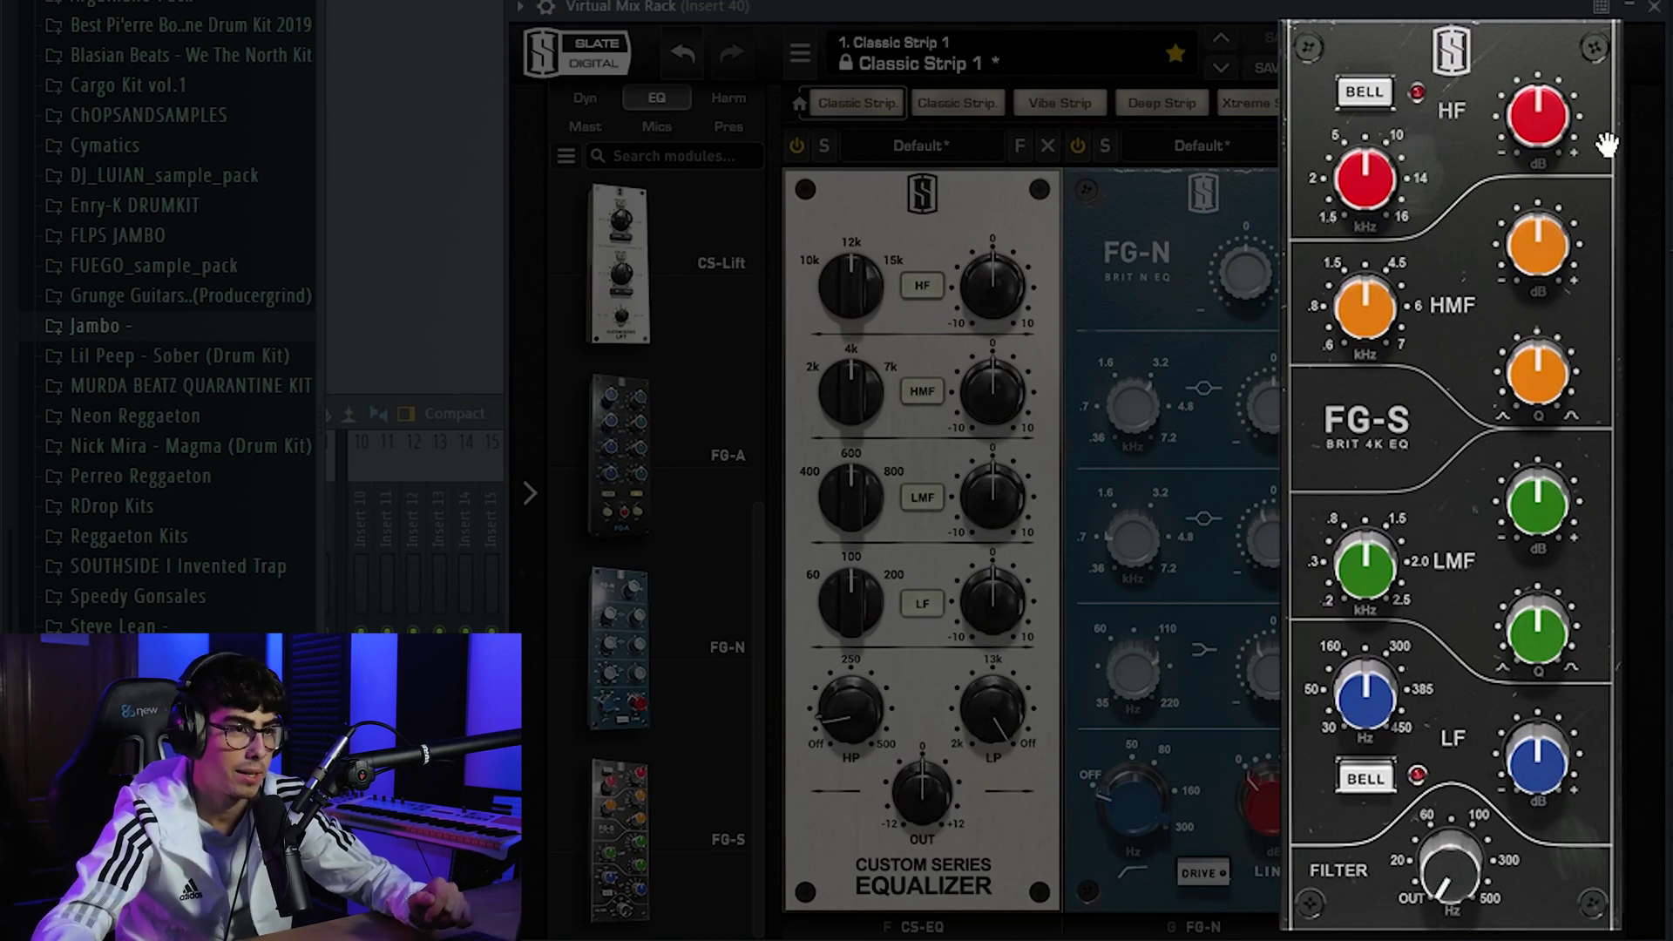
mouse_move(1537, 391)
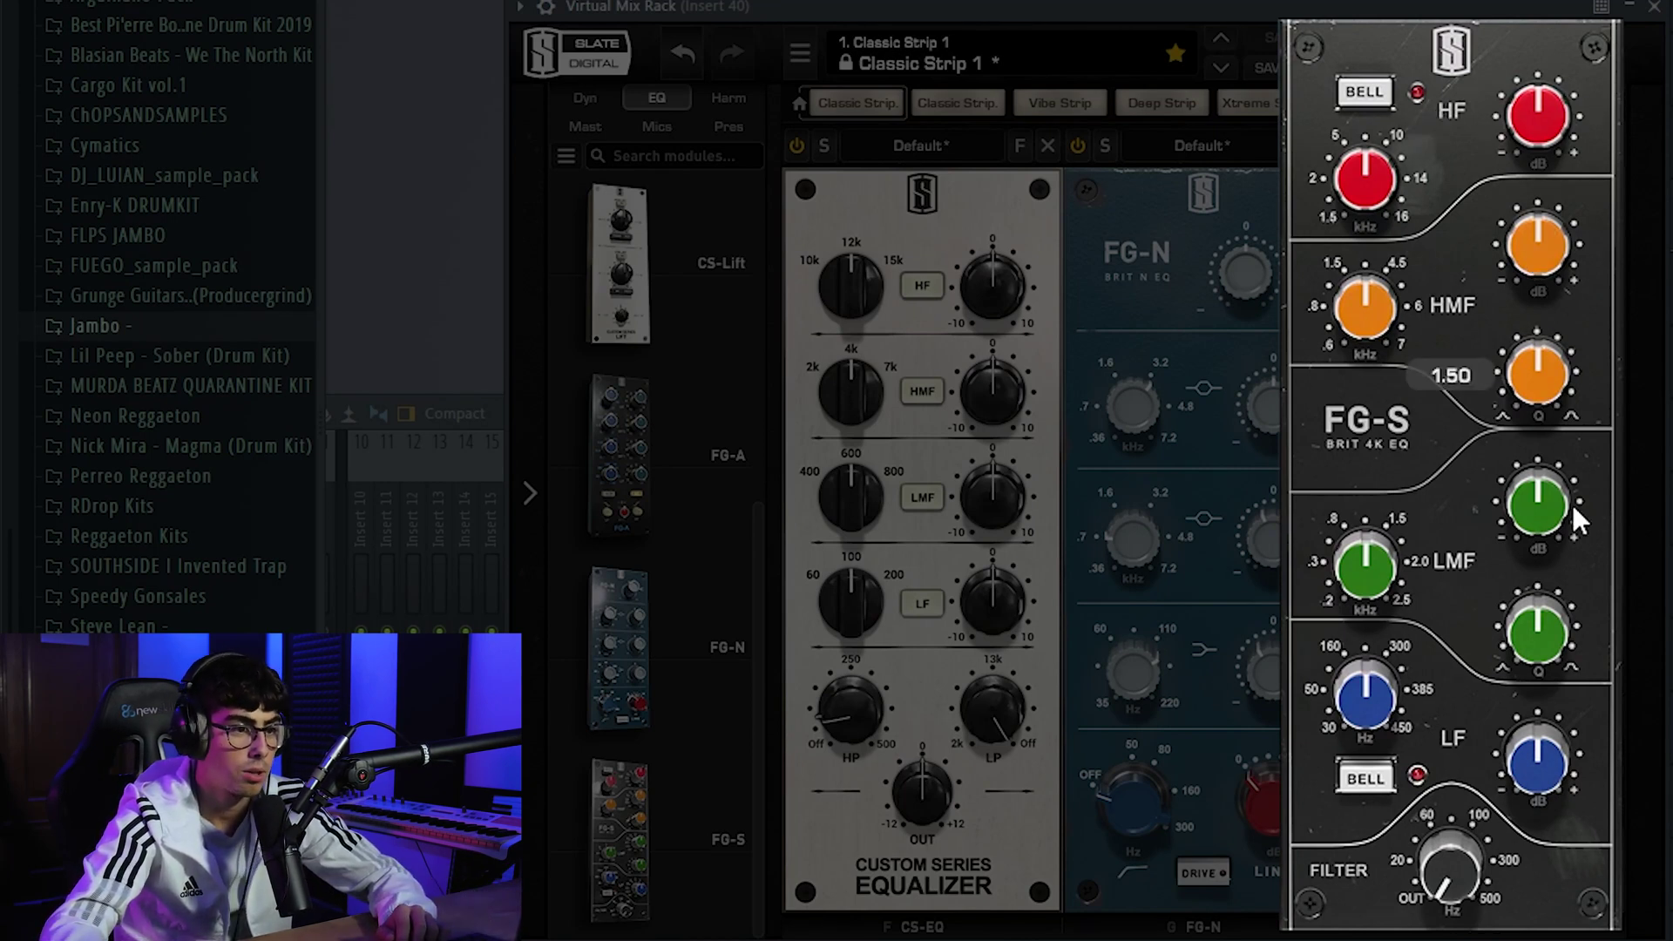
mouse_move(1516, 148)
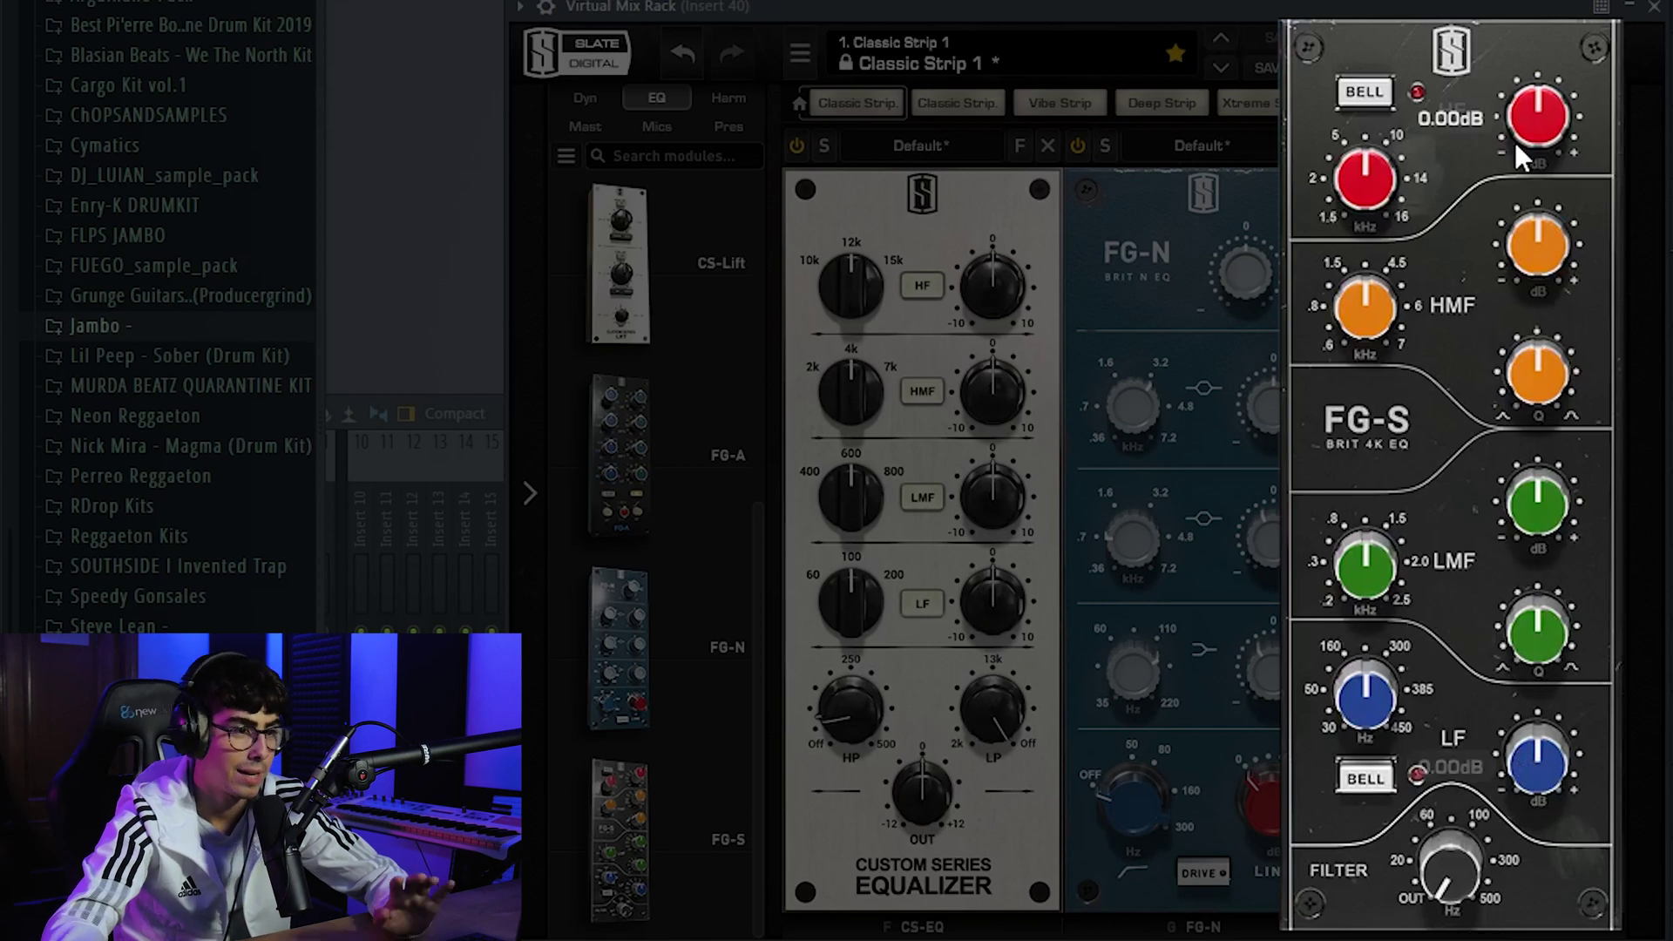
Set the FG-S LF band frequency to about 264 Hz
mouse_move(1381, 708)
scroll(1380, 708, up, 1)
scroll(1379, 707, down, 1)
scroll(1377, 706, up, 1)
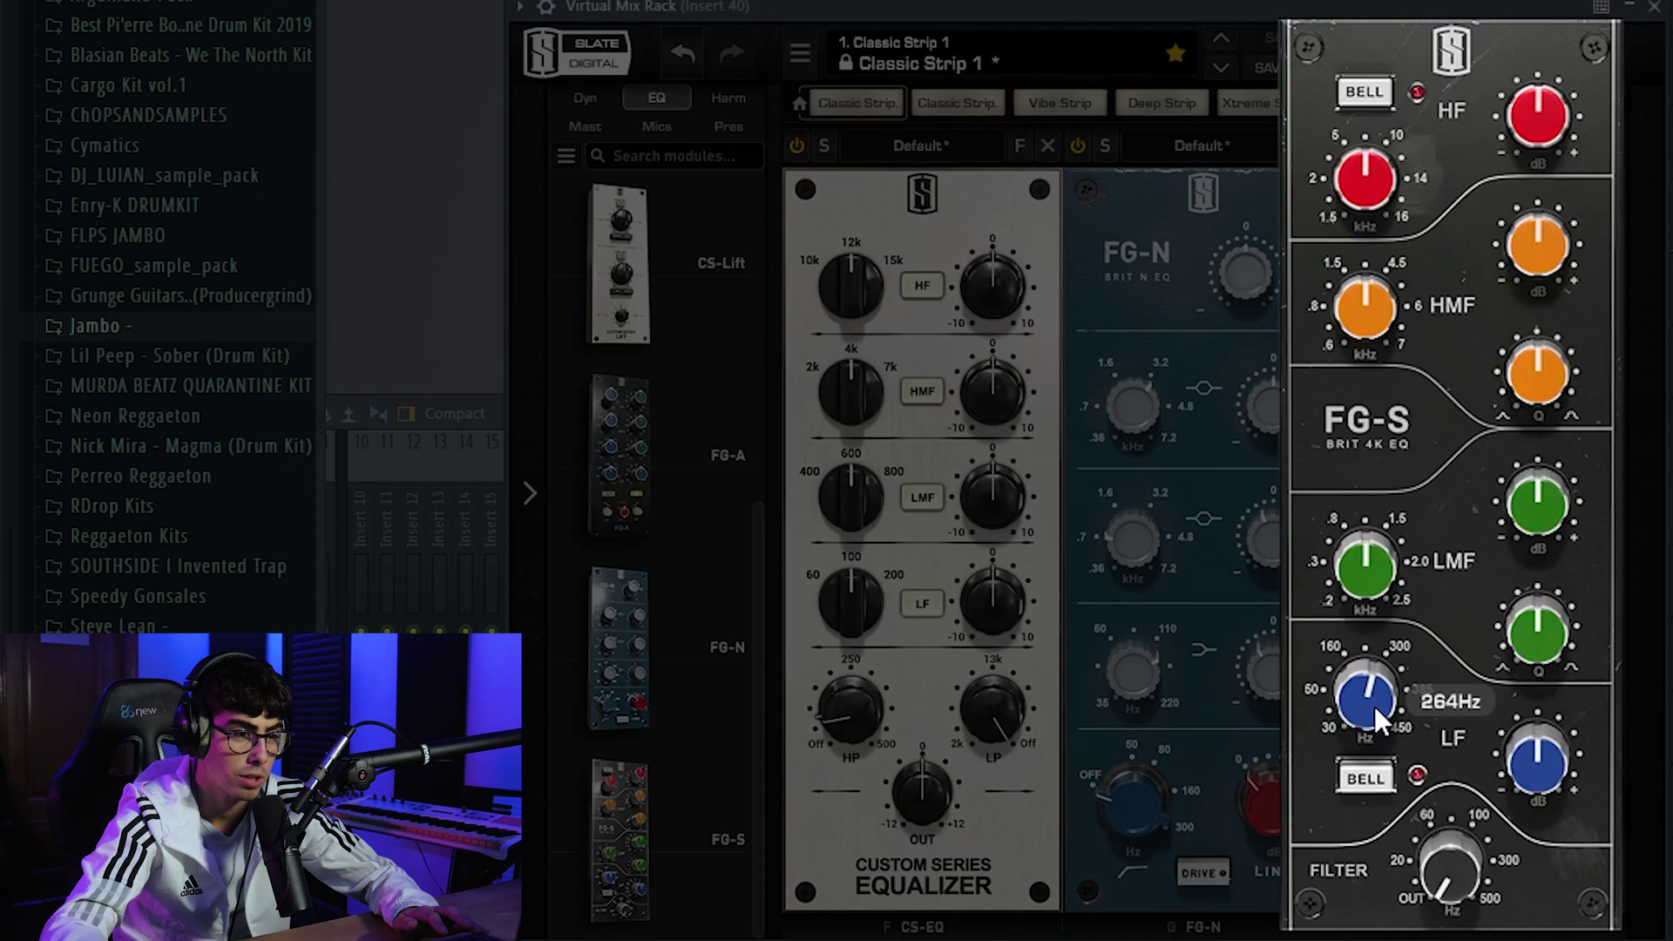
scroll(1374, 706, down, 1)
scroll(1374, 706, up, 1)
scroll(1373, 704, down, 1)
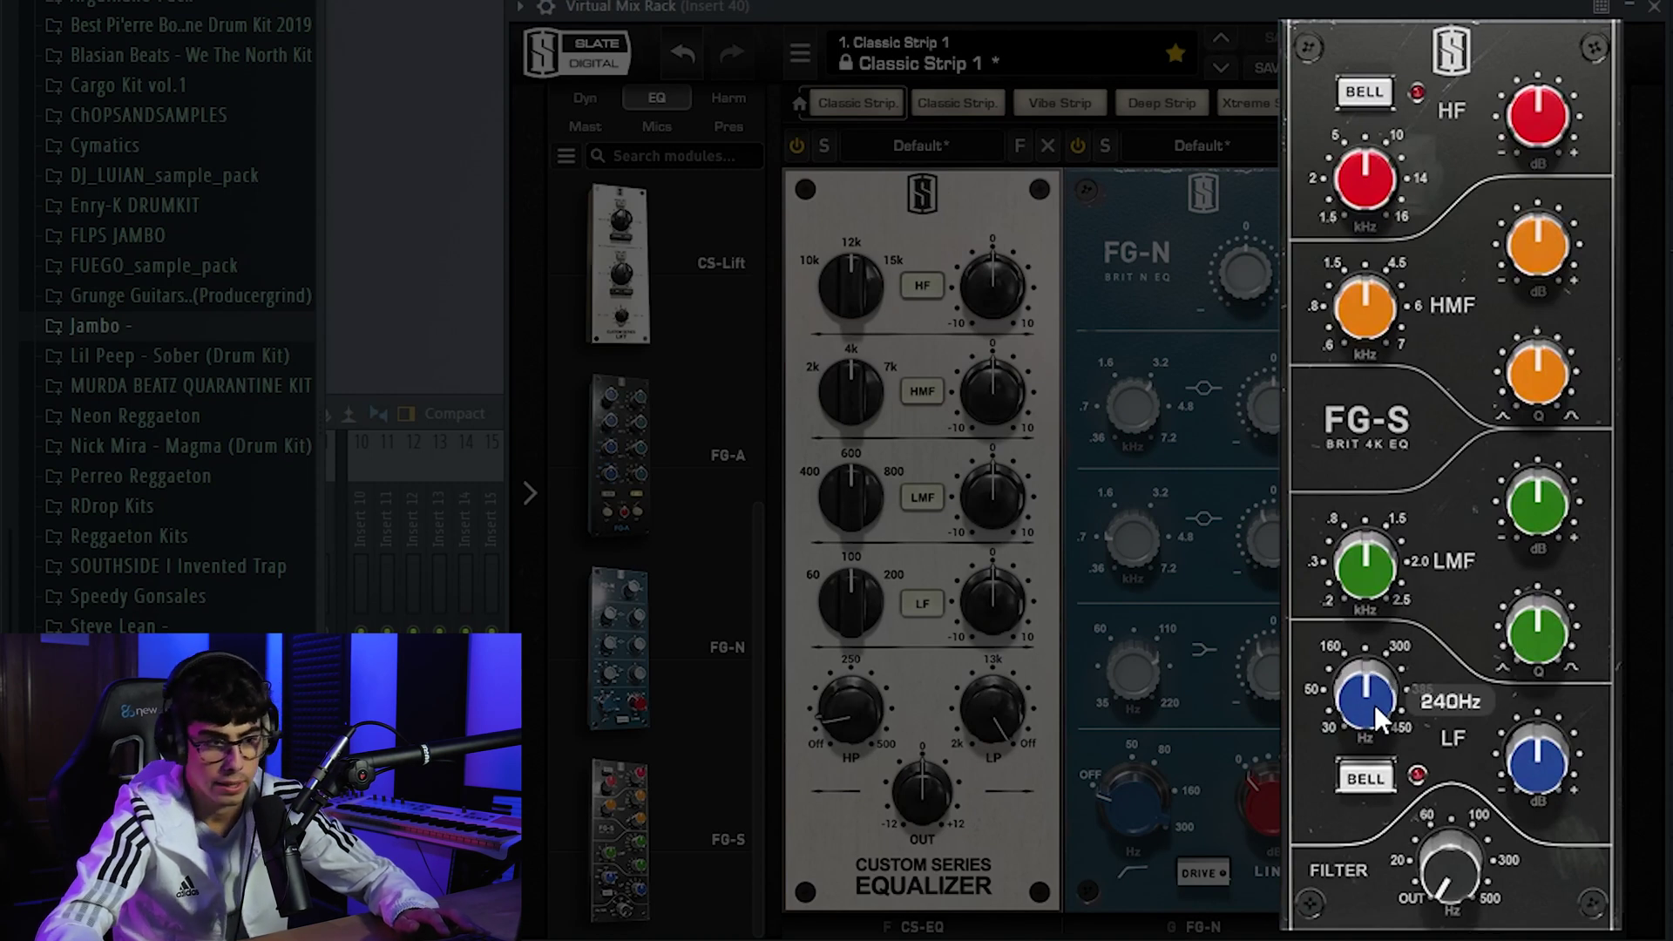
scroll(1374, 705, up, 1)
Sweep the FG-S LF gain through boosts of up to about 10.8 dB and leave it at a moderate boost
scroll(1539, 767, up, 2)
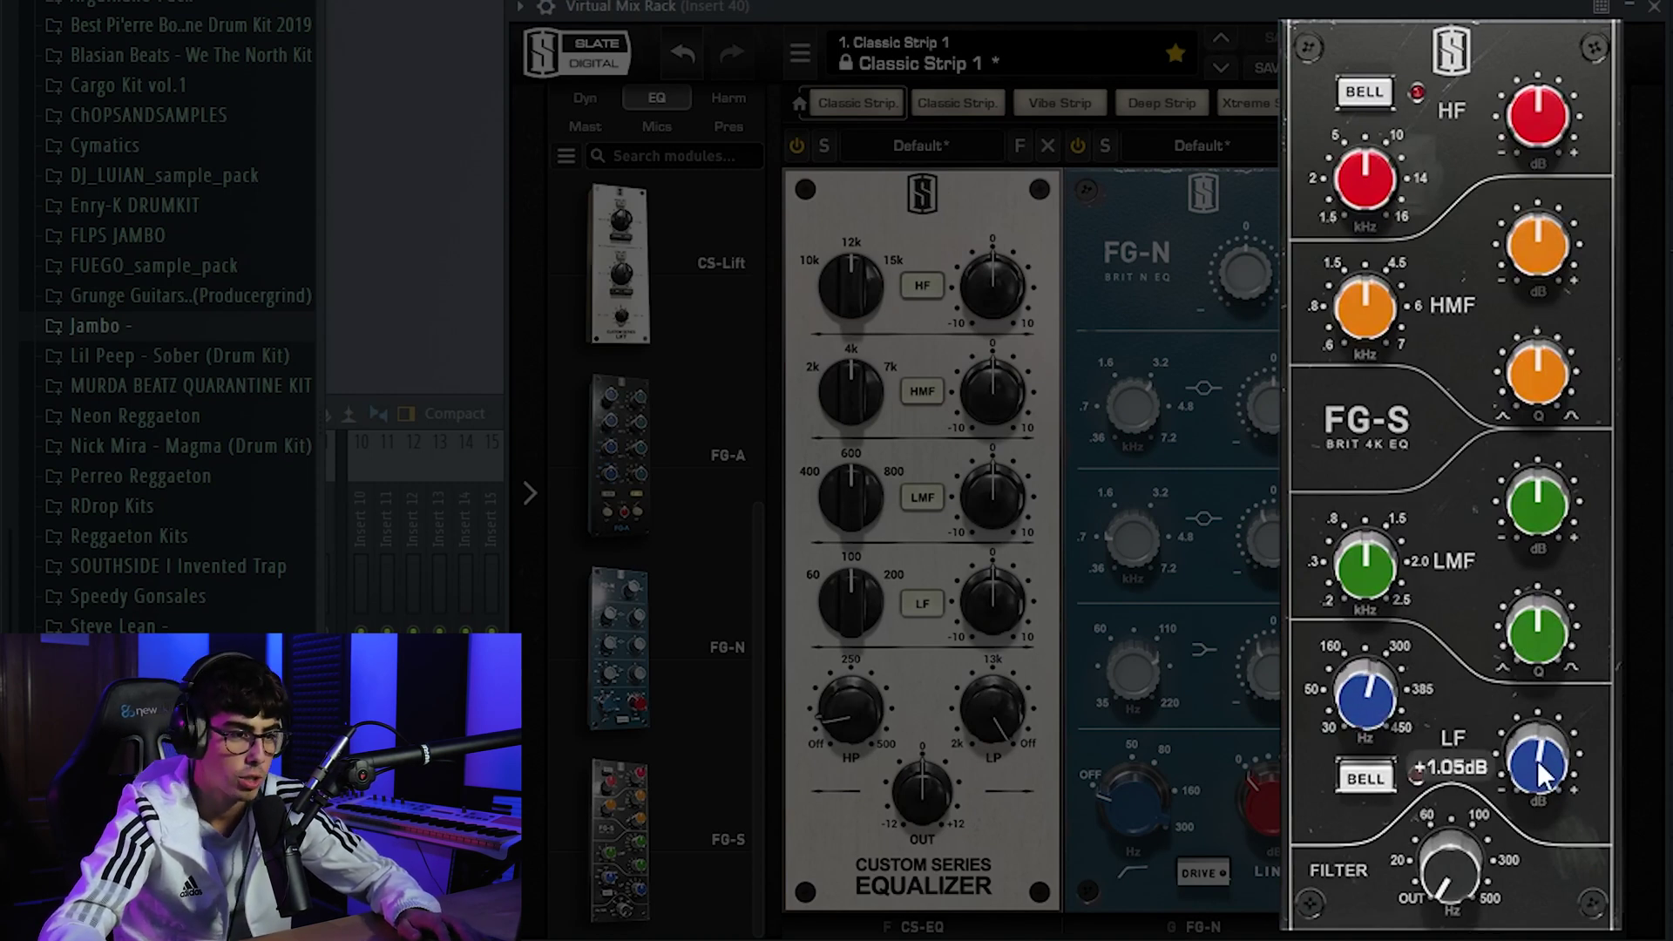
scroll(1539, 769, up, 9)
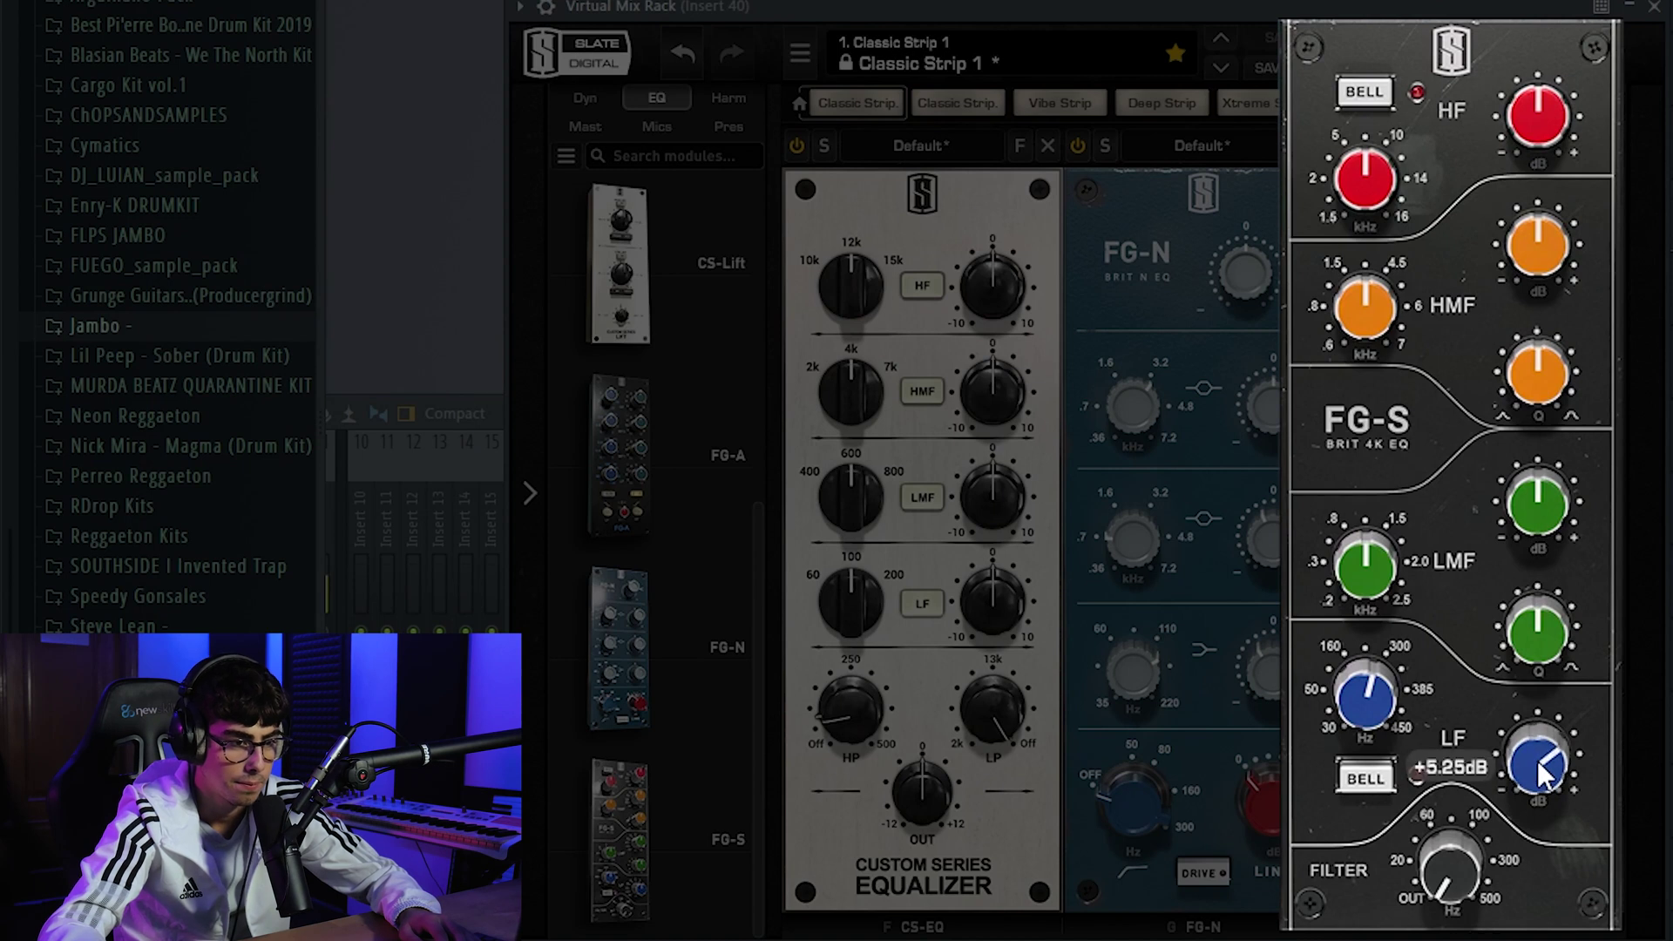
scroll(1542, 772, up, 3)
scroll(1542, 772, down, 6)
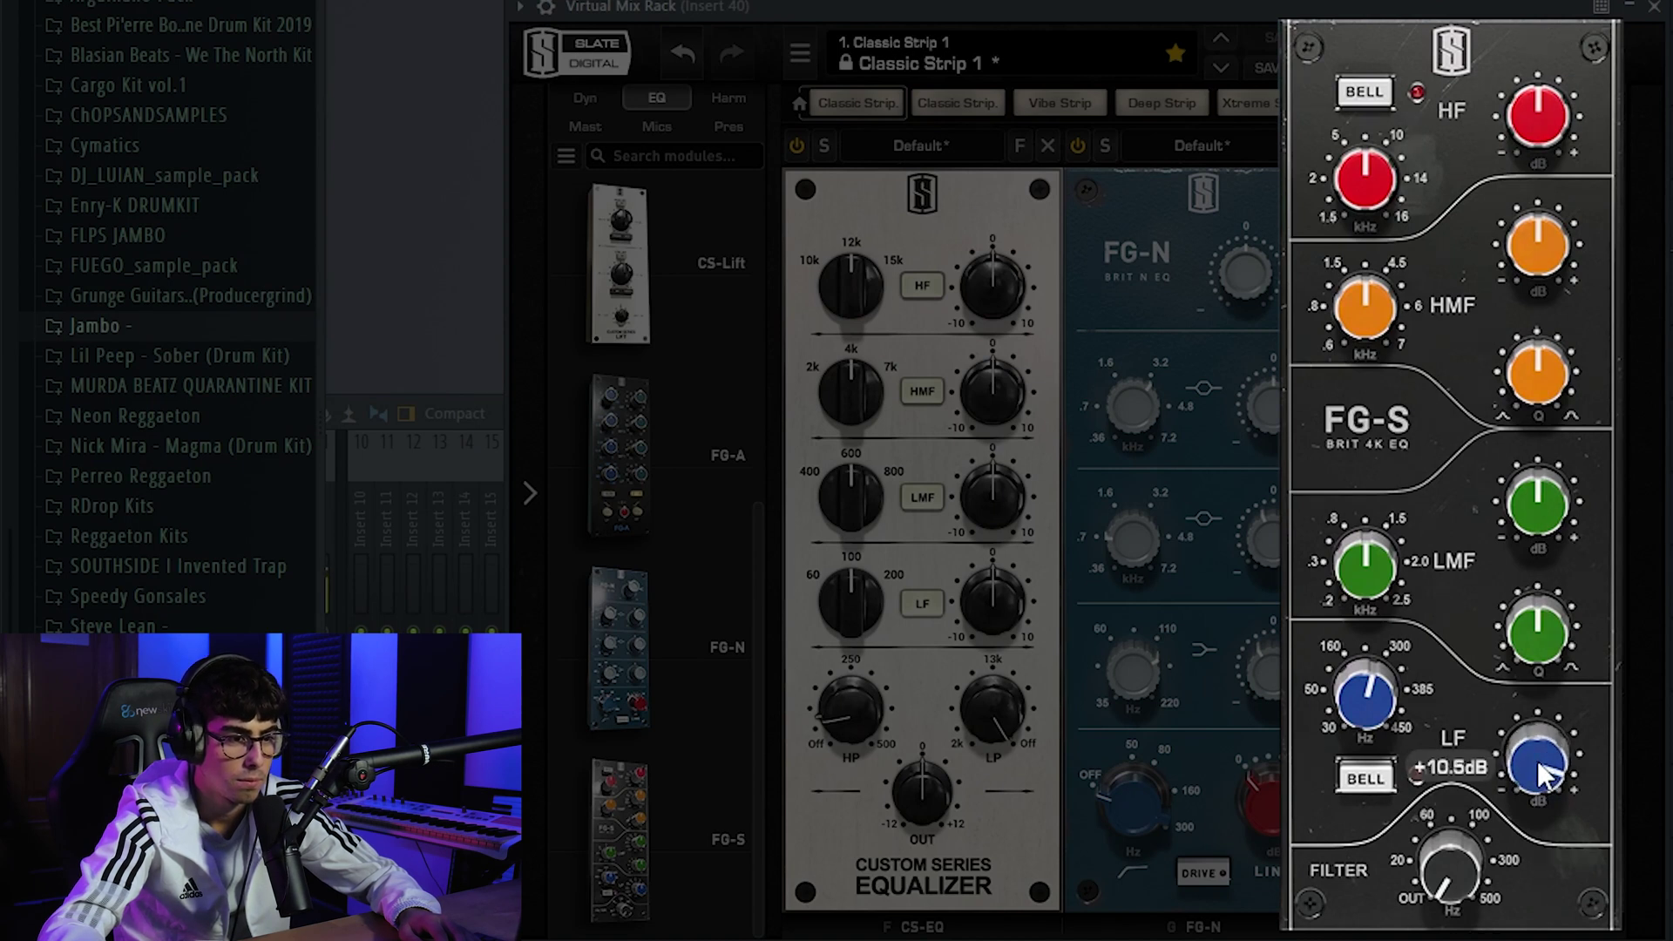
scroll(1542, 772, up, 7)
scroll(1543, 773, down, 6)
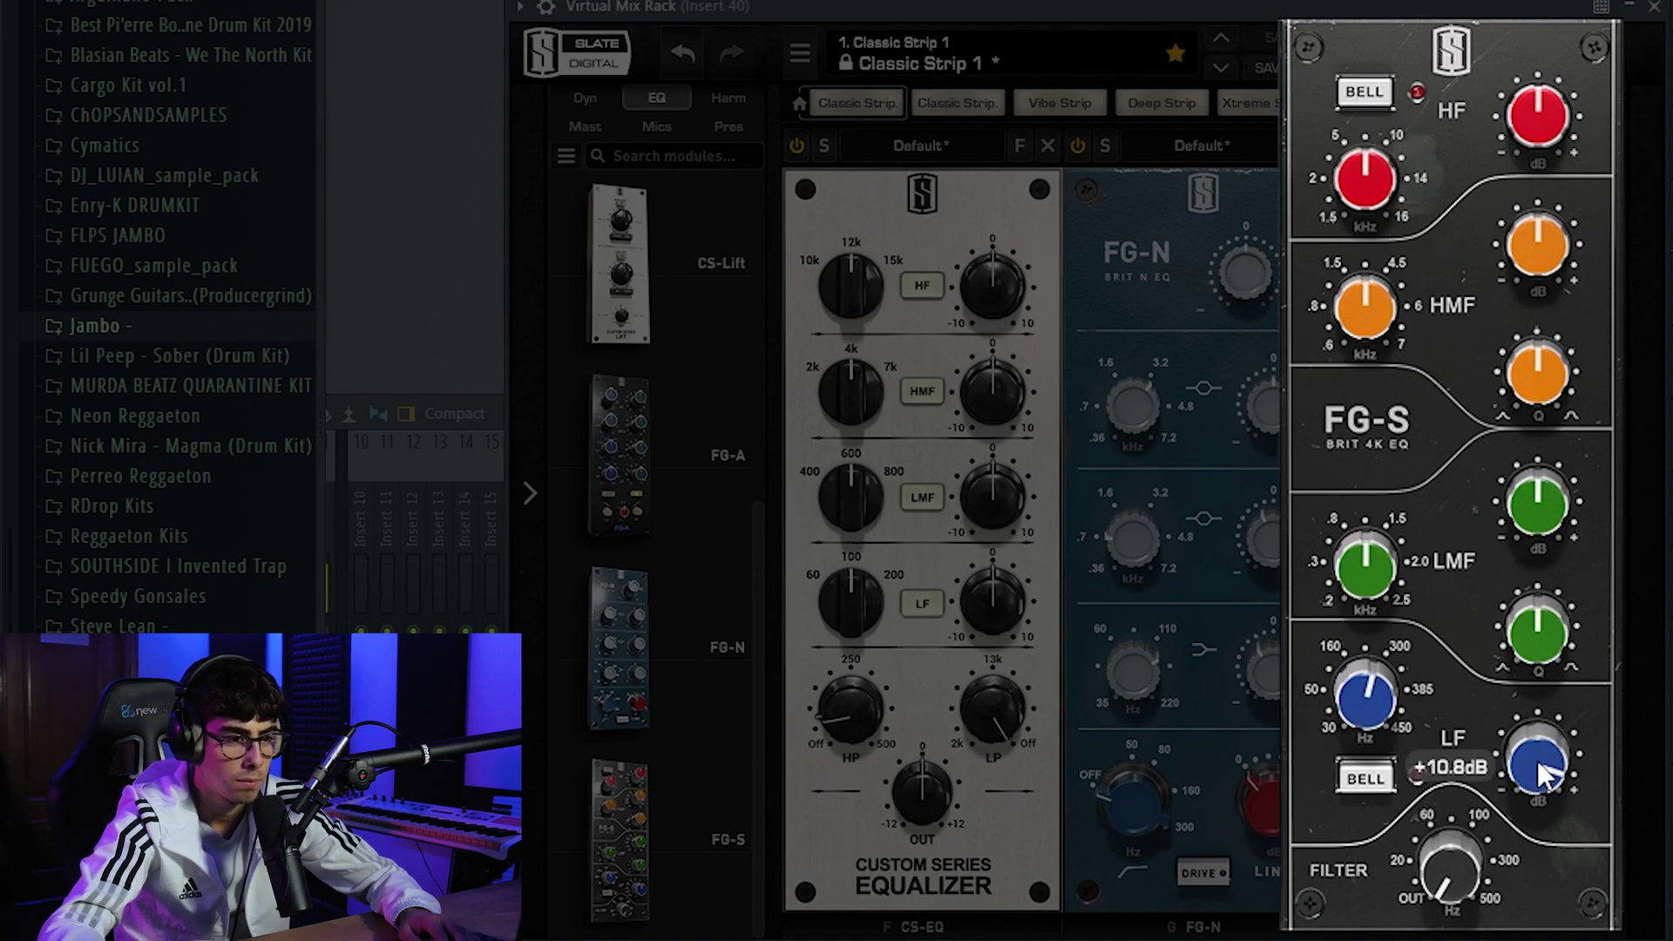
scroll(1543, 773, up, 6)
scroll(1541, 773, down, 8)
scroll(1541, 772, up, 7)
scroll(1541, 772, down, 7)
scroll(1541, 772, up, 3)
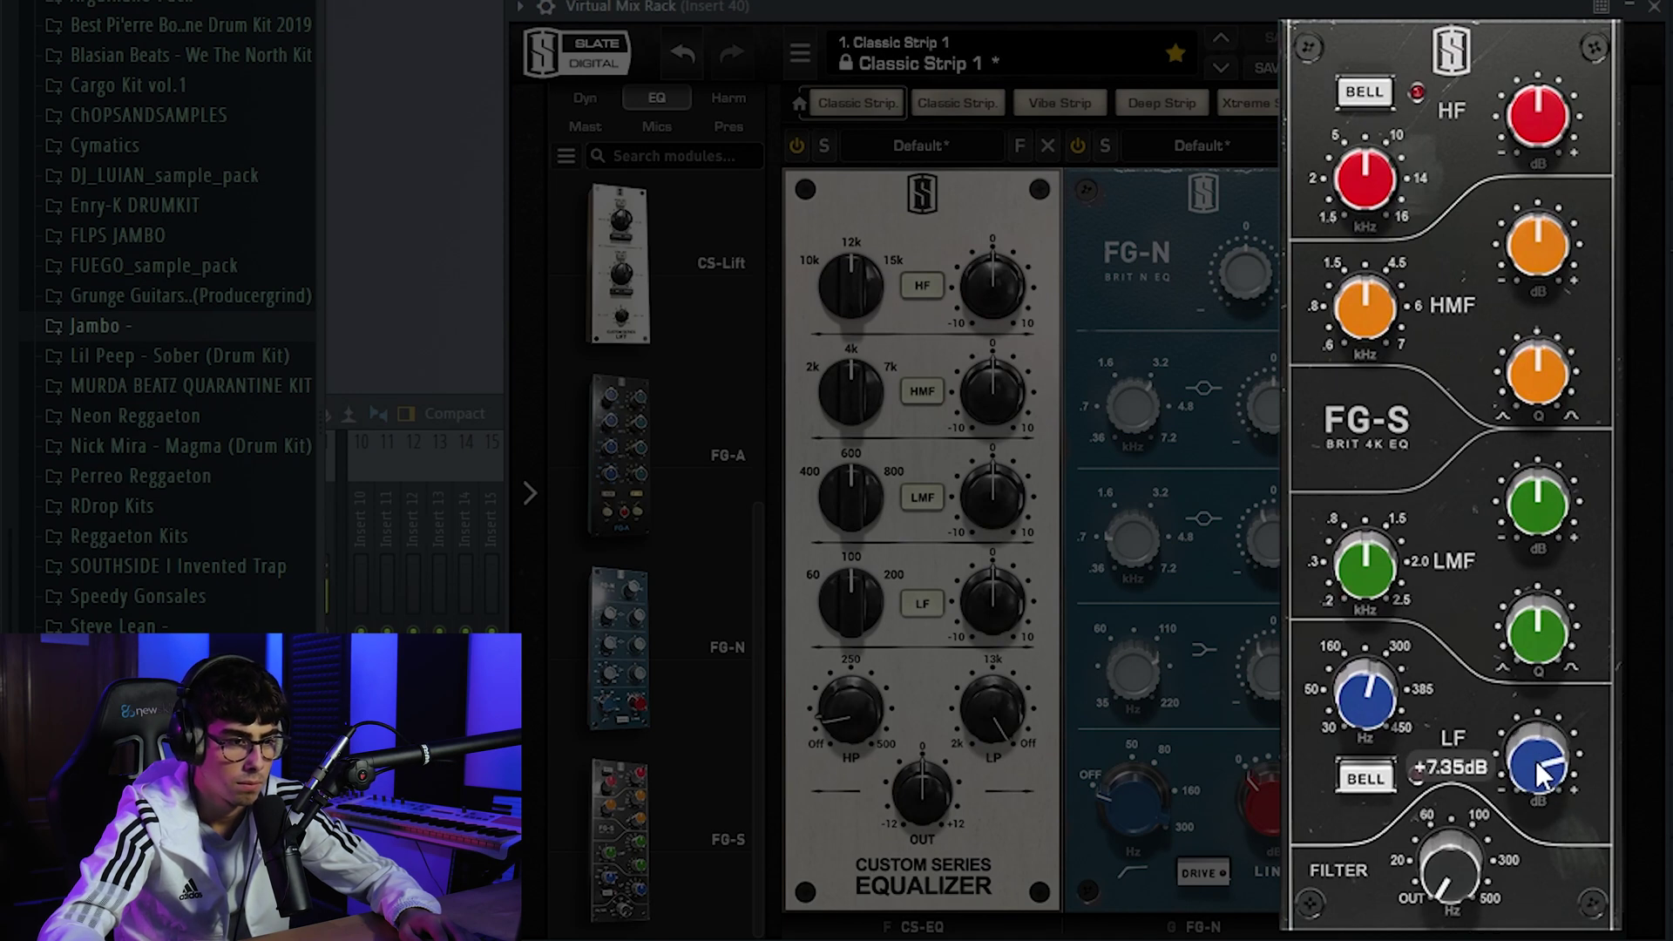
scroll(1541, 772, down, 4)
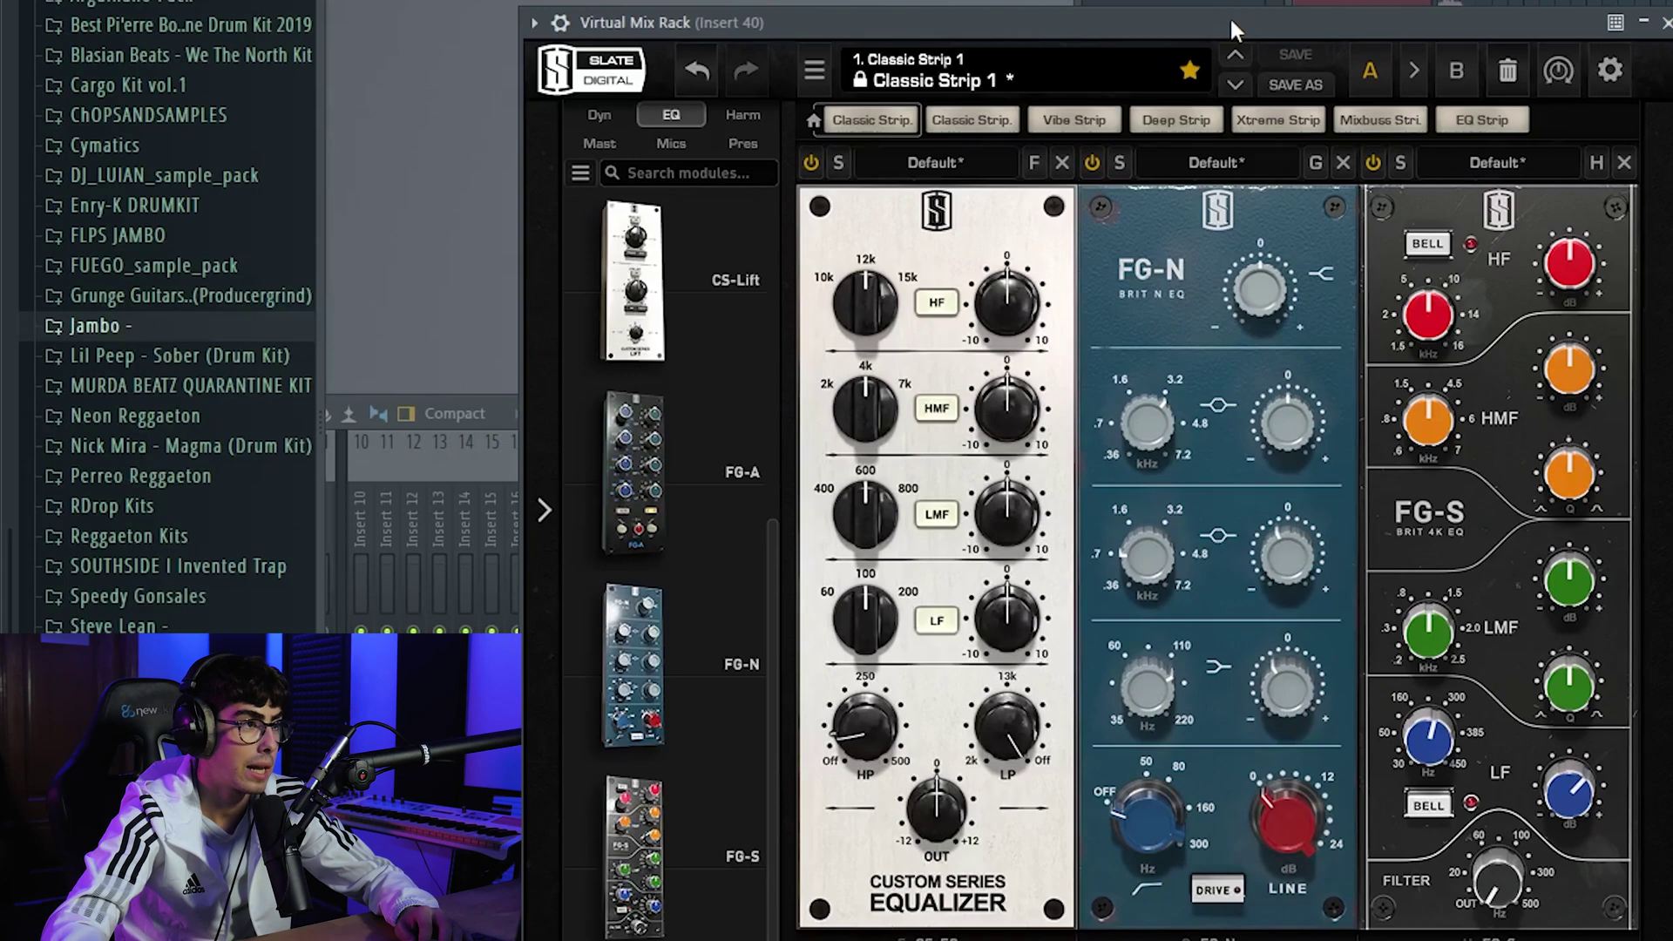
Move the rack window aside and show the mixer to check the effect slots on Insert 40
drag(1231, 16, 1642, 138)
drag(1521, 120, 1505, 1)
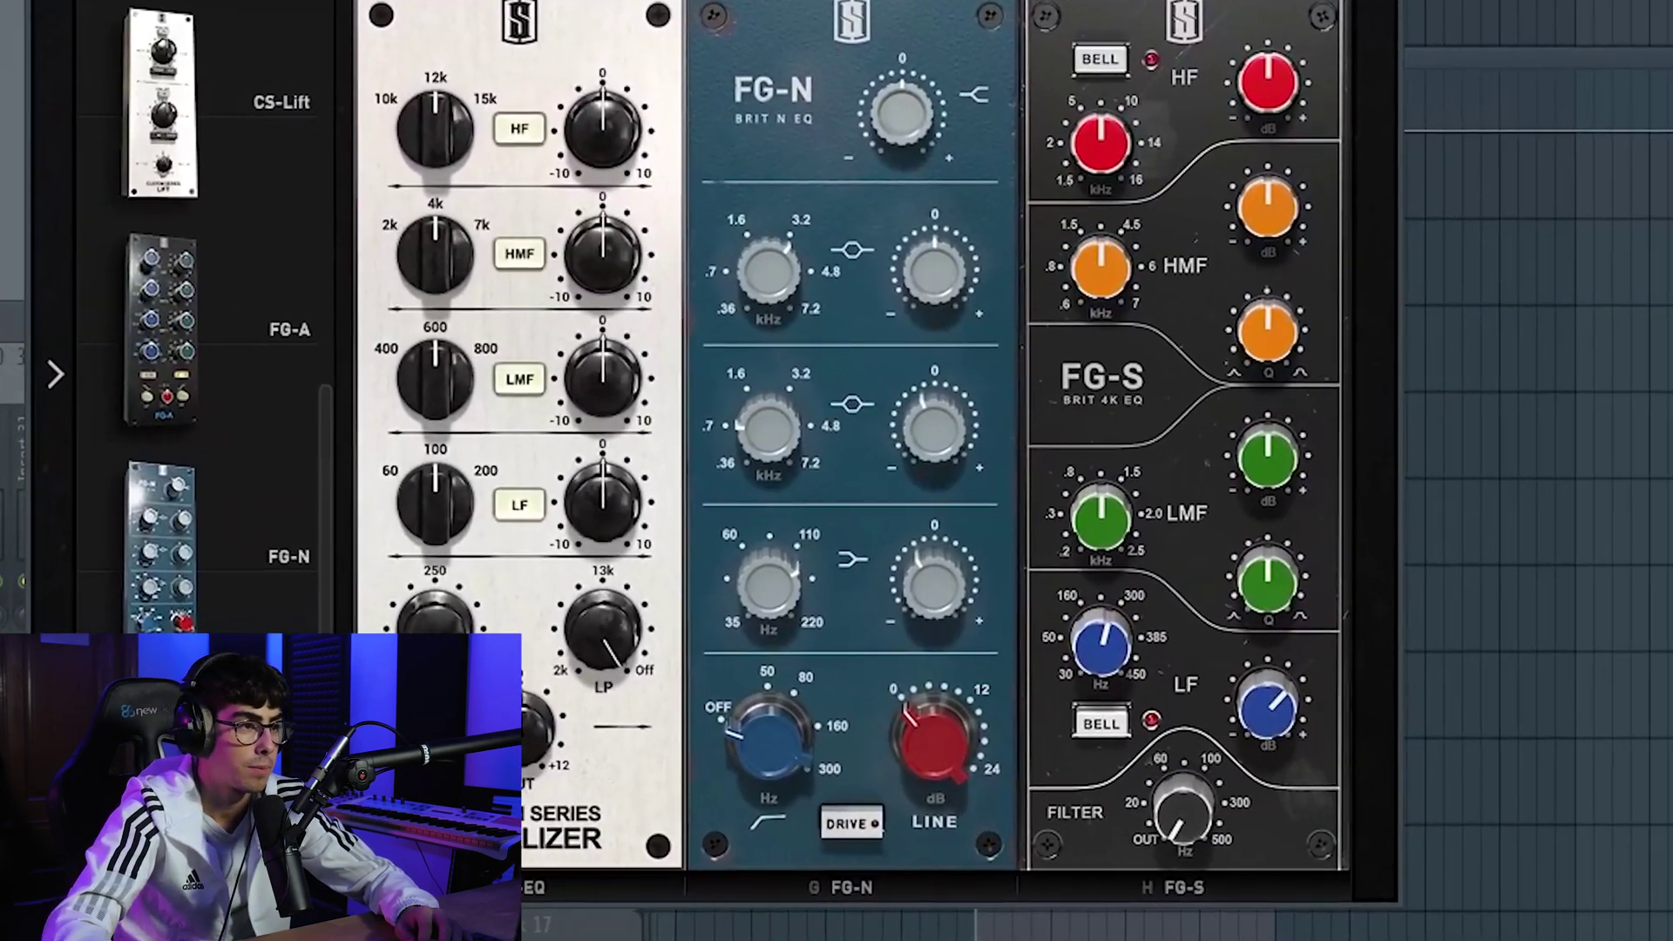
key(F9)
click(1590, 421)
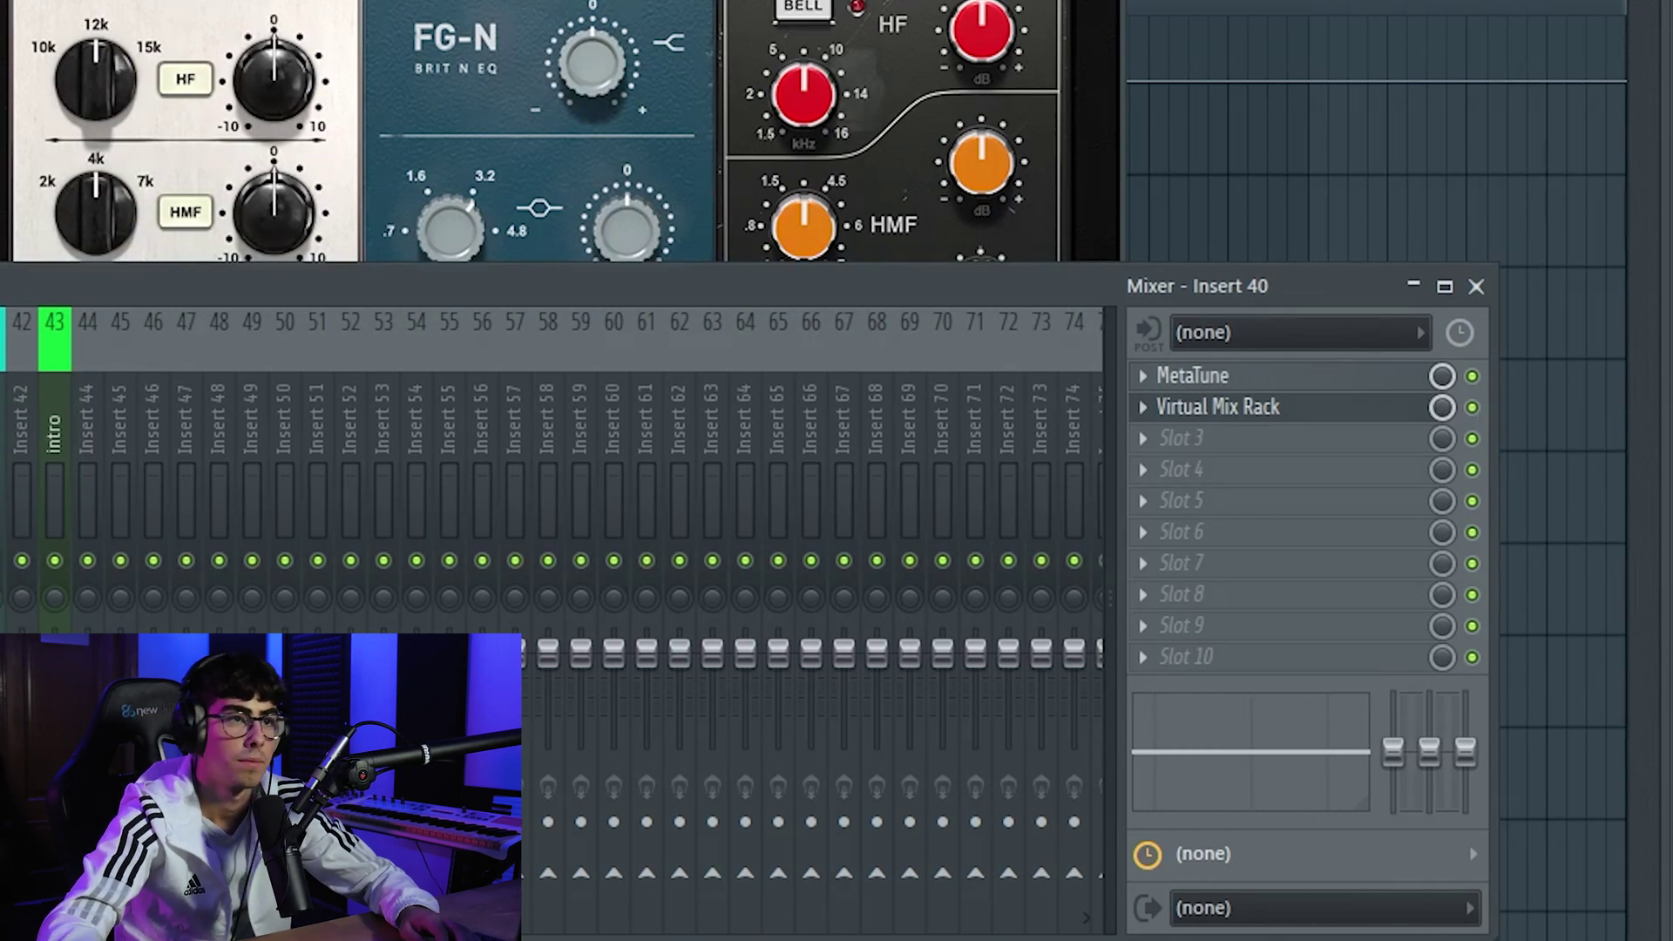
drag(871, 0, 453, 0)
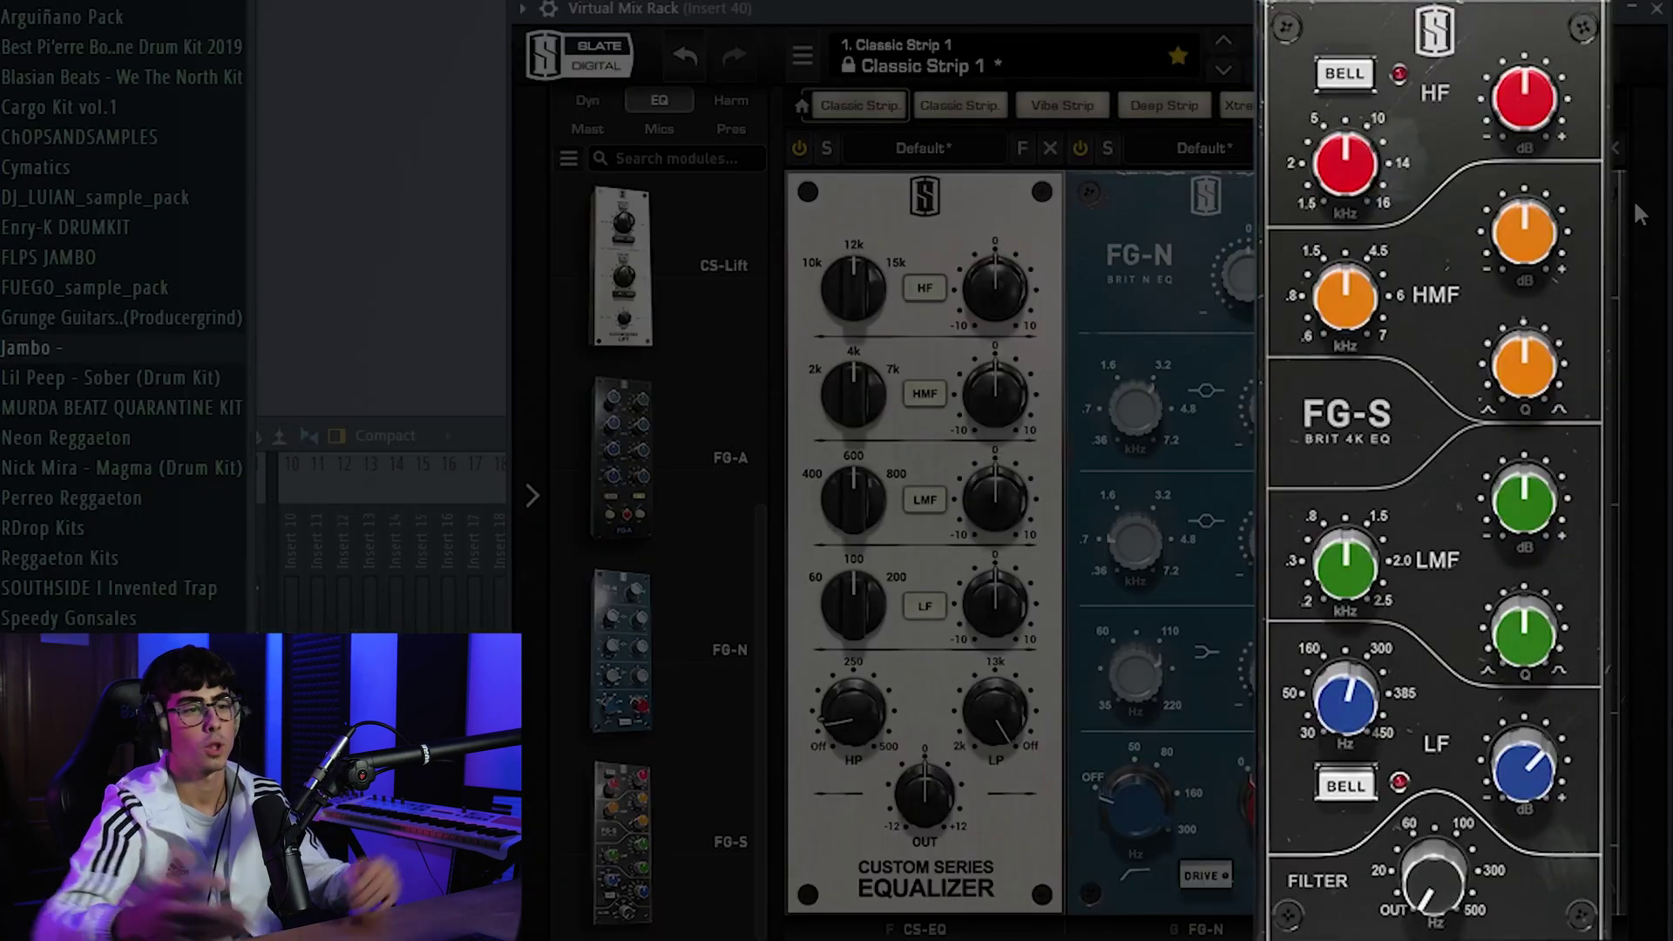
Lower the FG-S LMF band frequency to about 573 Hz
scroll(1341, 572, down, 5)
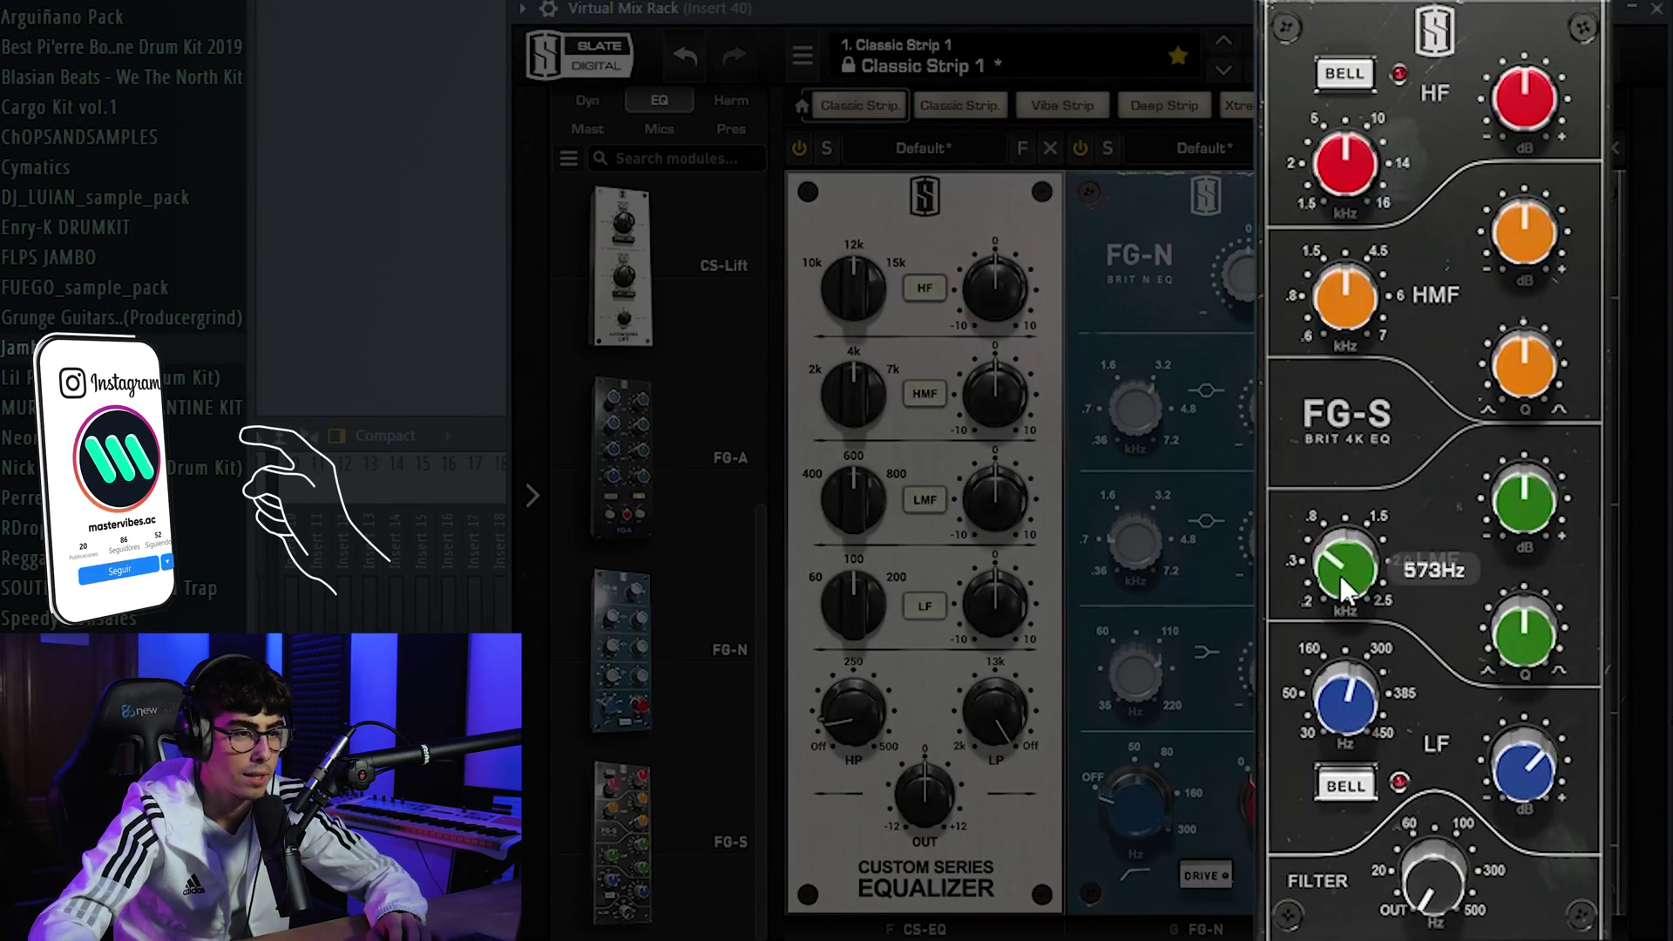
scroll(1342, 571, down, 2)
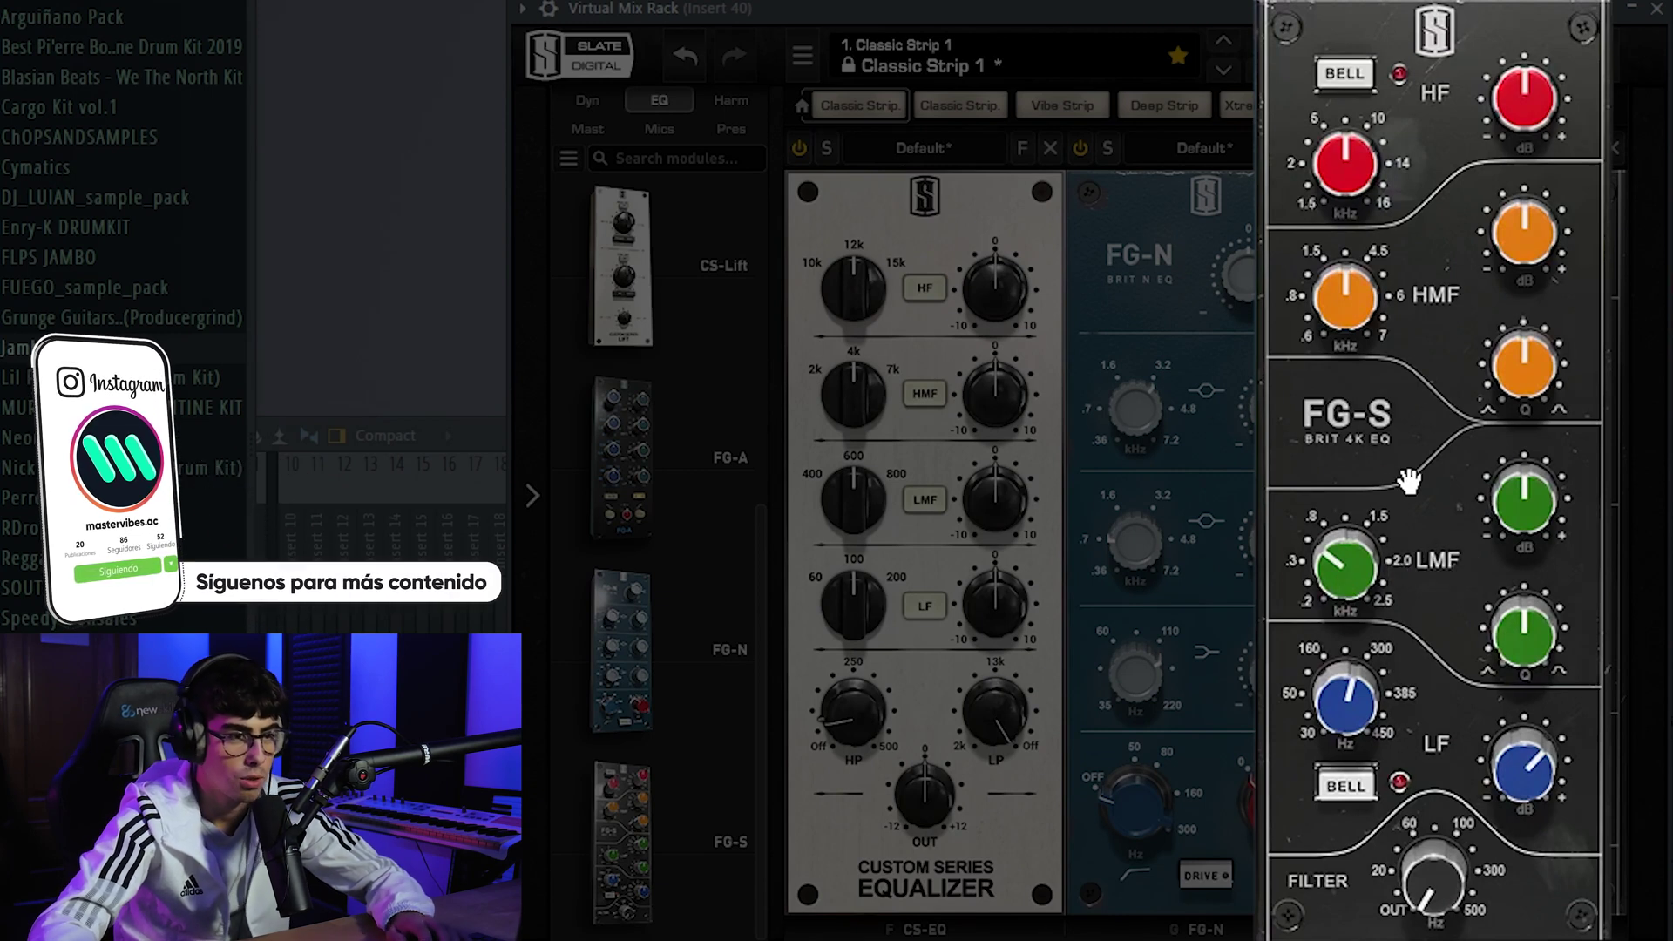
mouse_move(1566, 513)
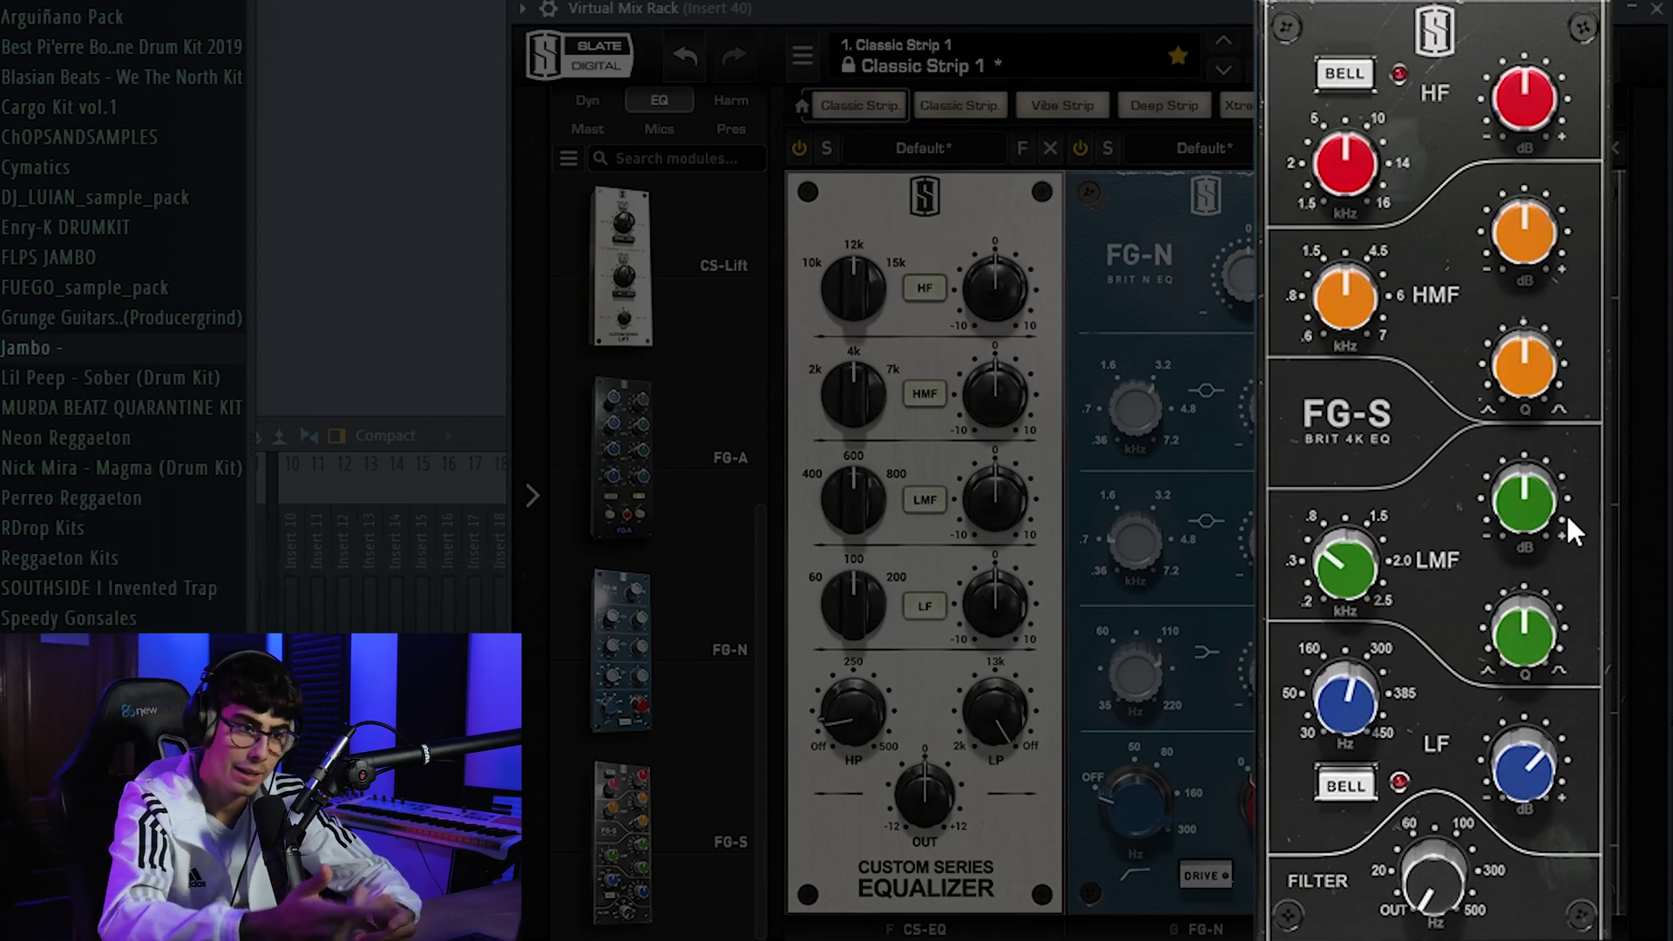
Try wider and narrower Q settings on the FG-S LMF band and leave the Q slightly raised
scroll(1524, 639, up, 5)
scroll(1524, 640, up, 1)
scroll(1524, 640, down, 1)
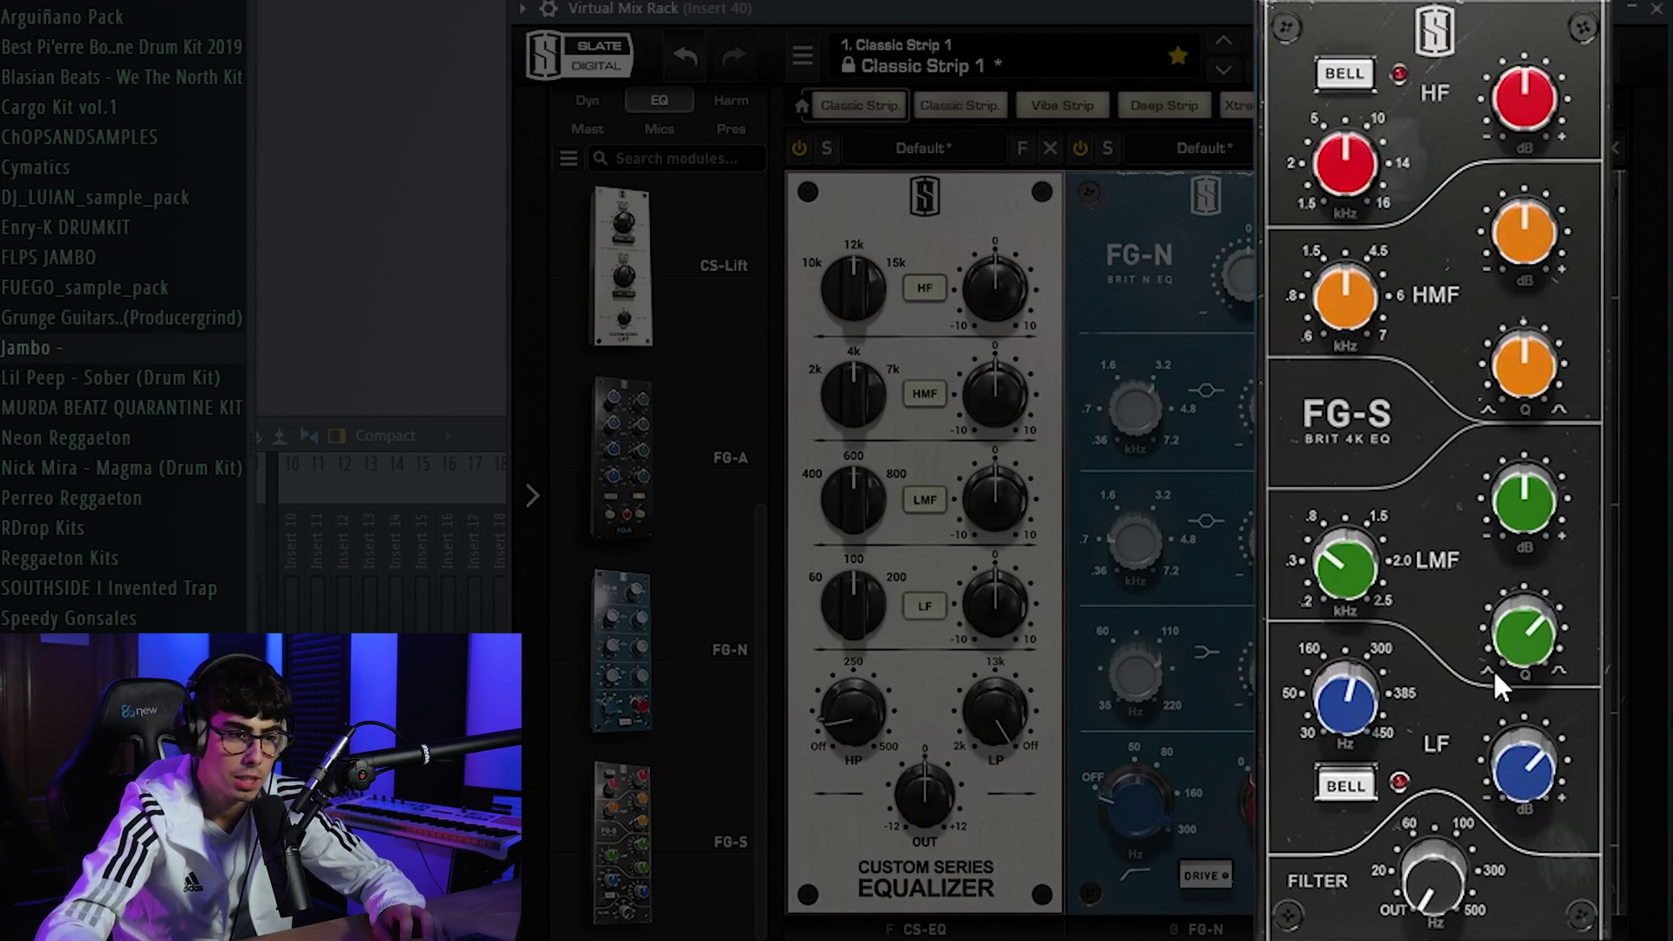
scroll(1504, 657, down, 6)
scroll(1505, 658, up, 4)
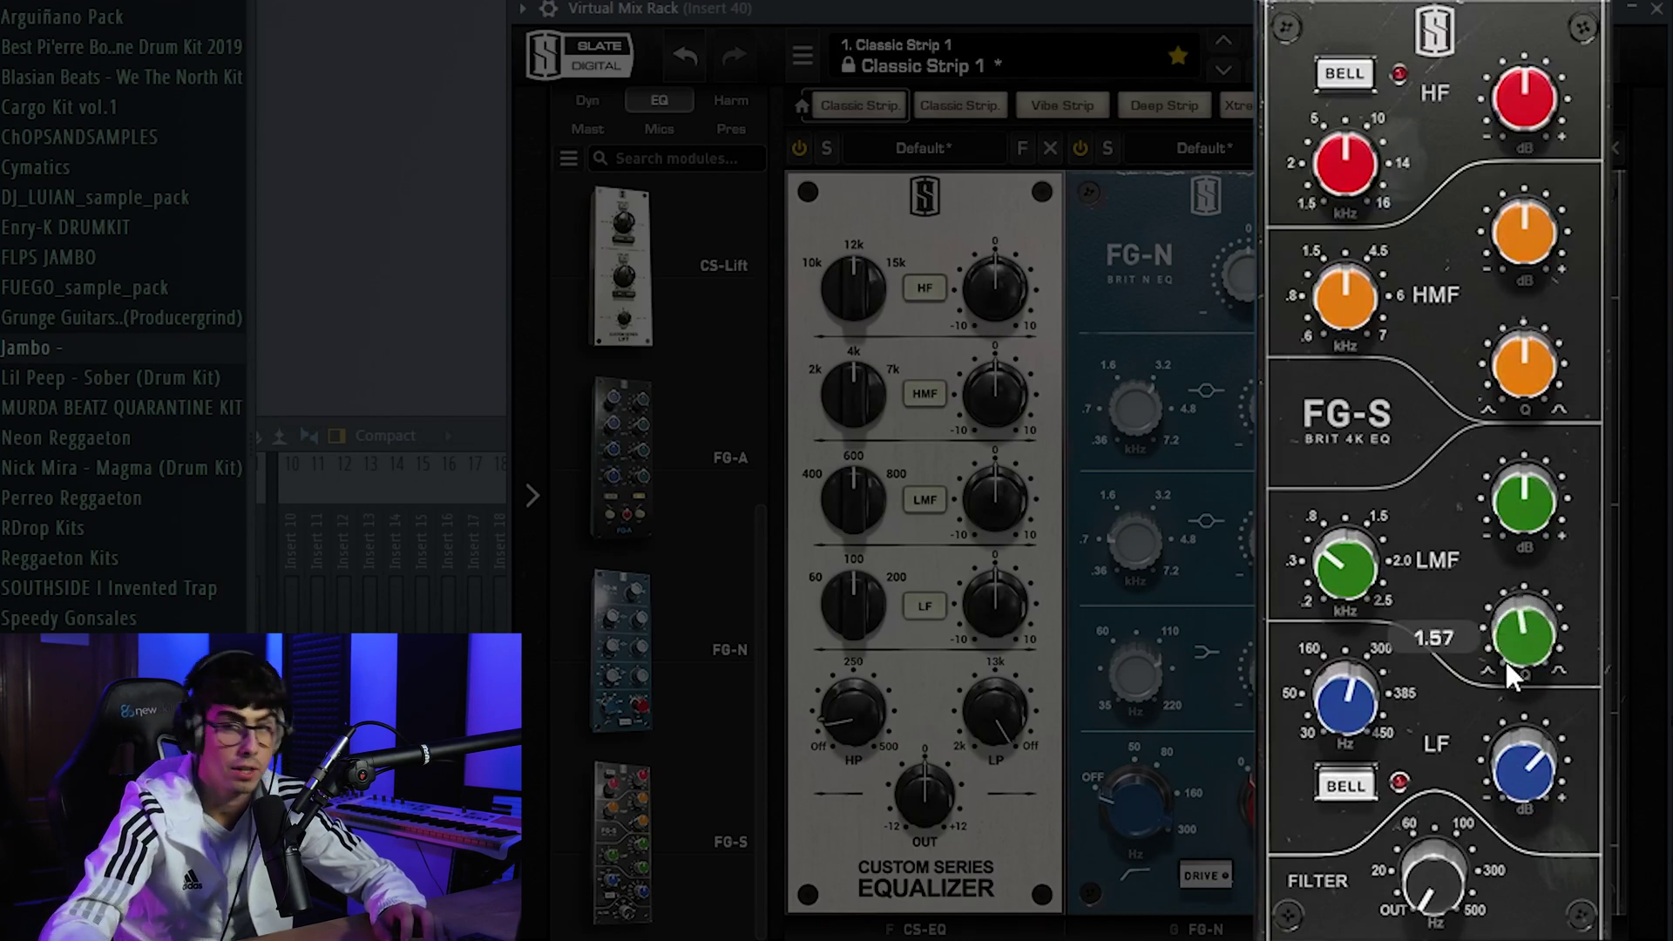
scroll(1508, 665, up, 3)
scroll(1508, 666, up, 1)
scroll(1508, 665, down, 1)
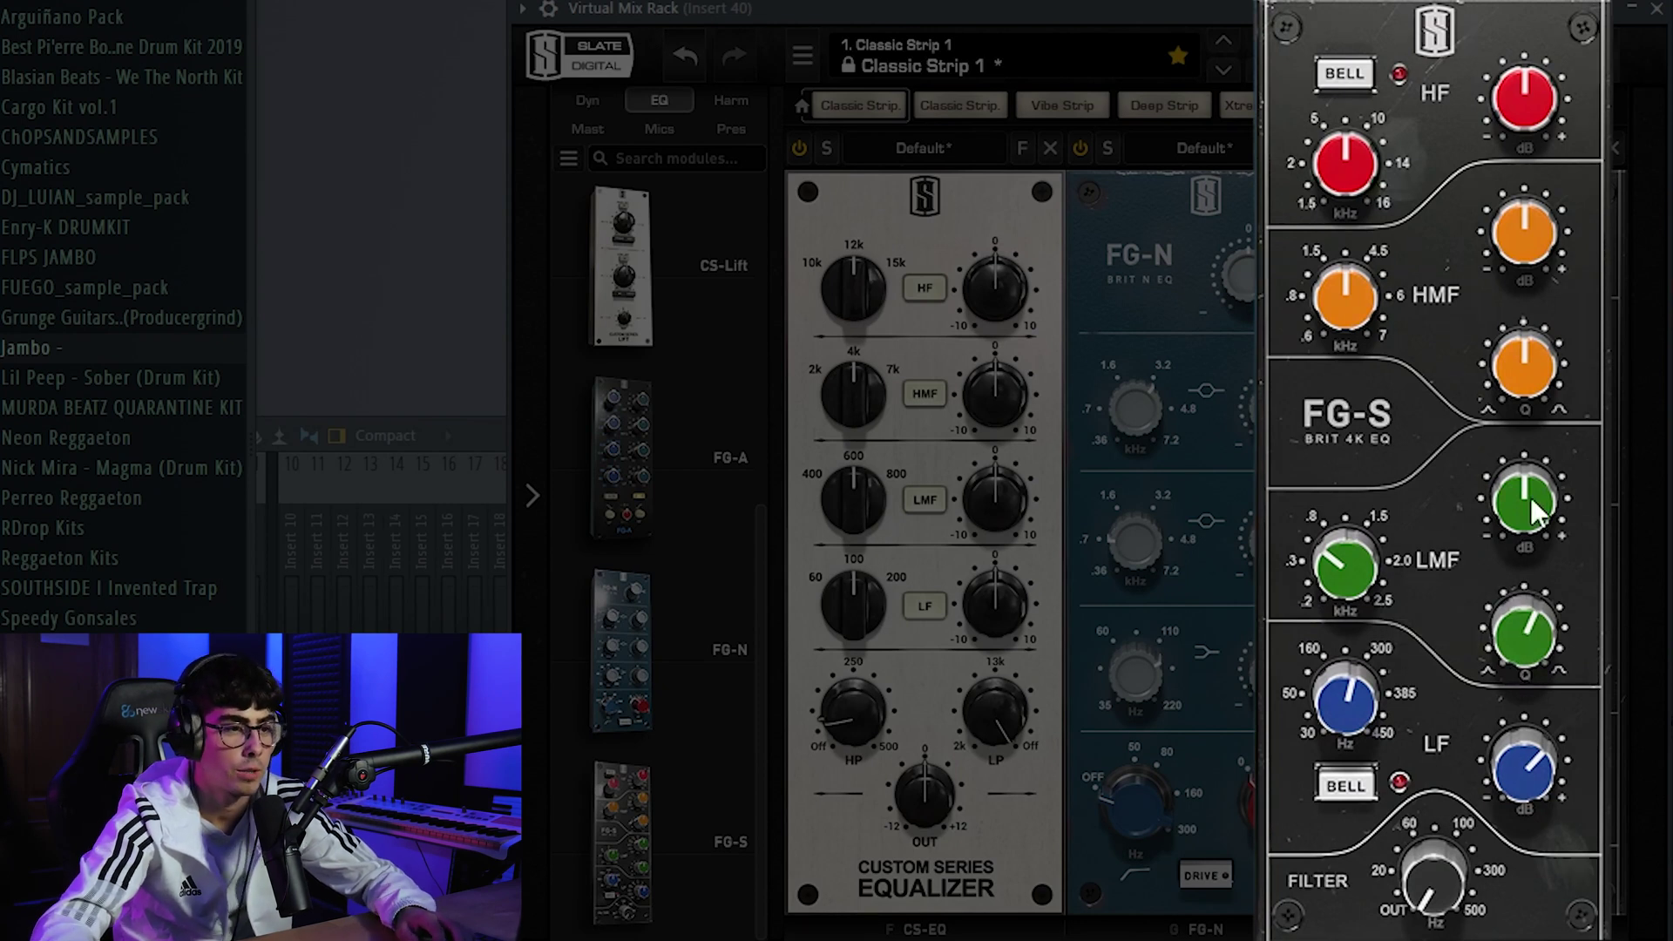
Try a strong boost on the FG-S LMF gain and bring it back to a slight boost
scroll(1531, 501, up, 10)
scroll(1532, 506, down, 9)
scroll(1533, 506, up, 1)
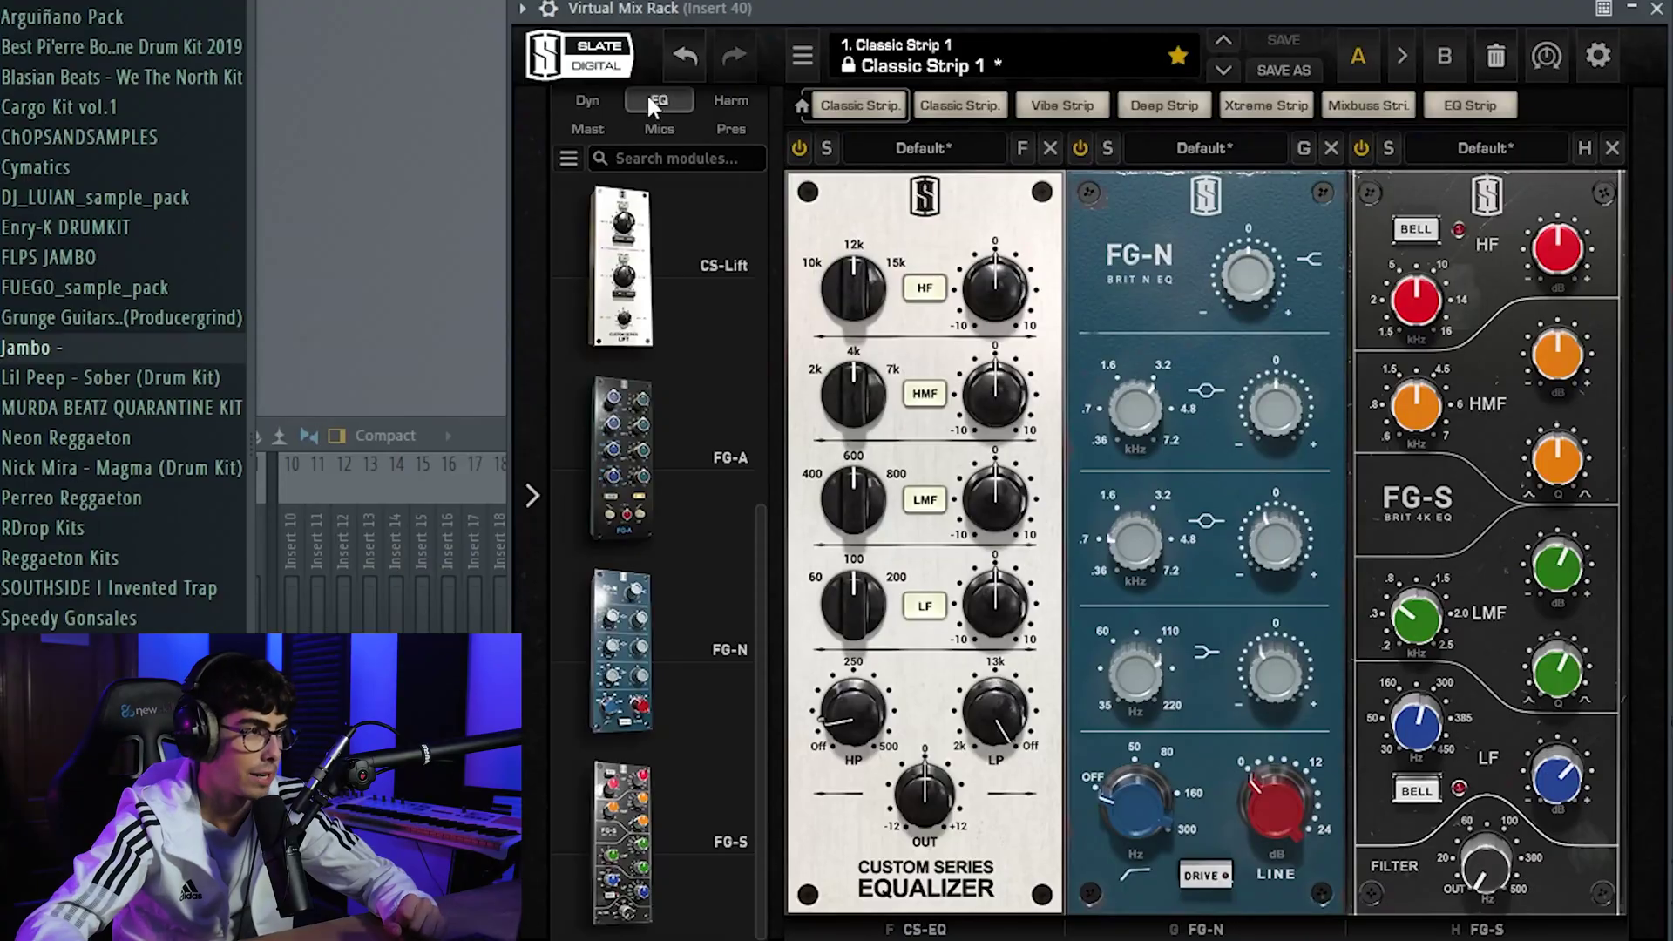
Add the FG-2A compressor to the end of the rack and set its Peak Reduction to about 13.0
click(587, 100)
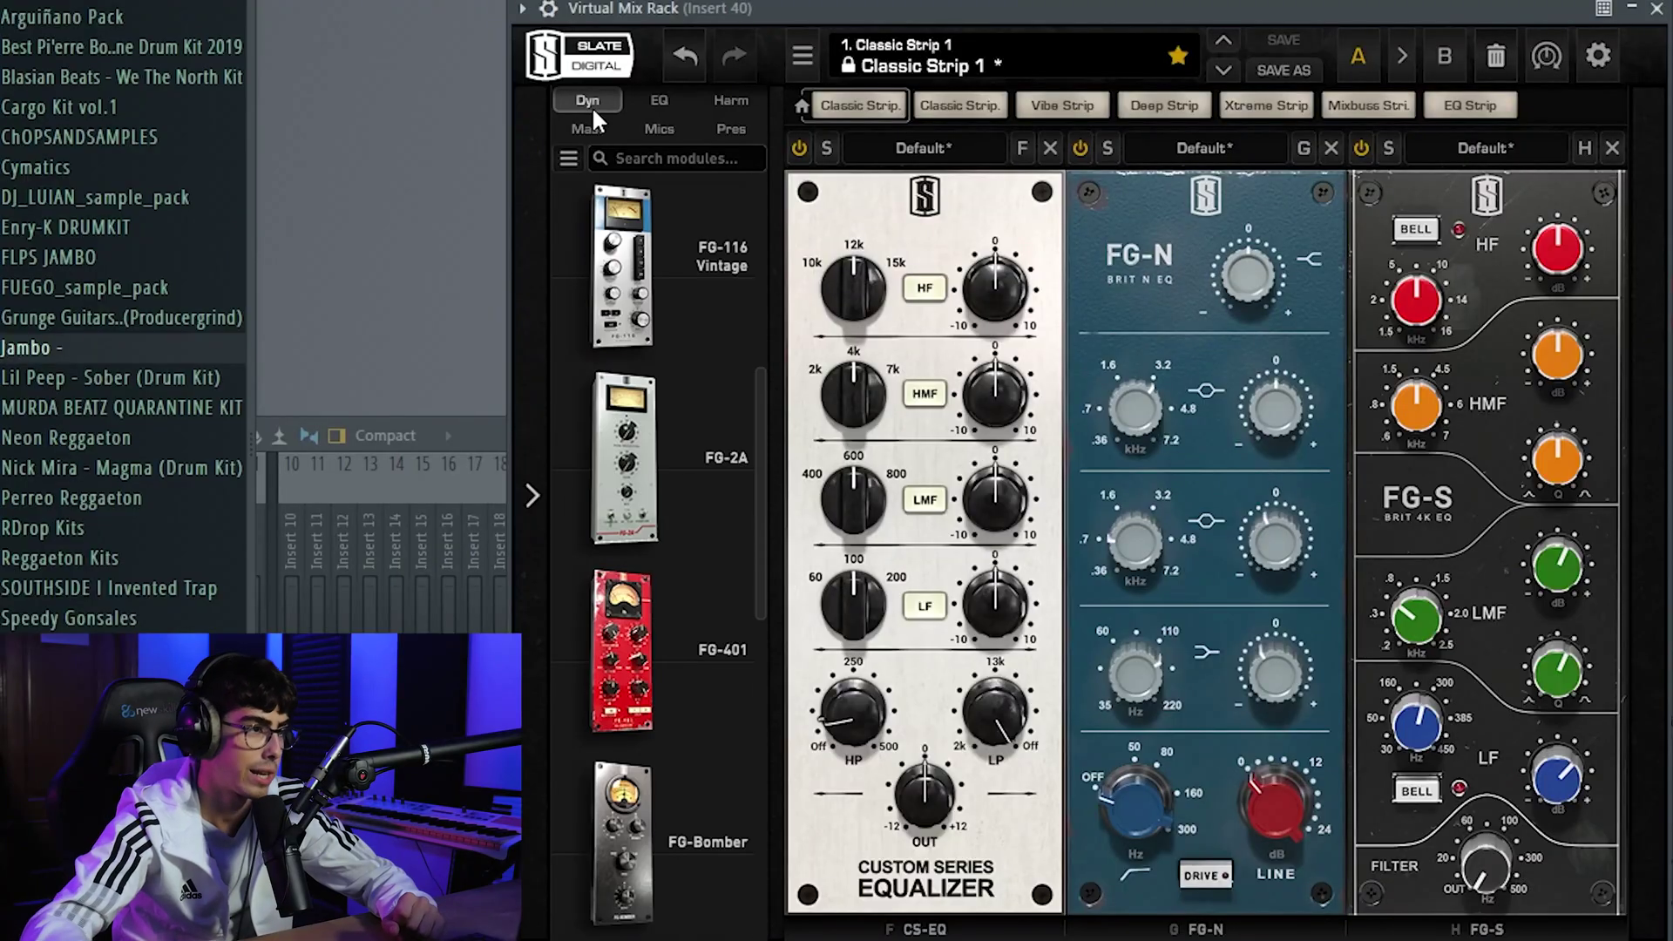
drag(612, 487, 1516, 549)
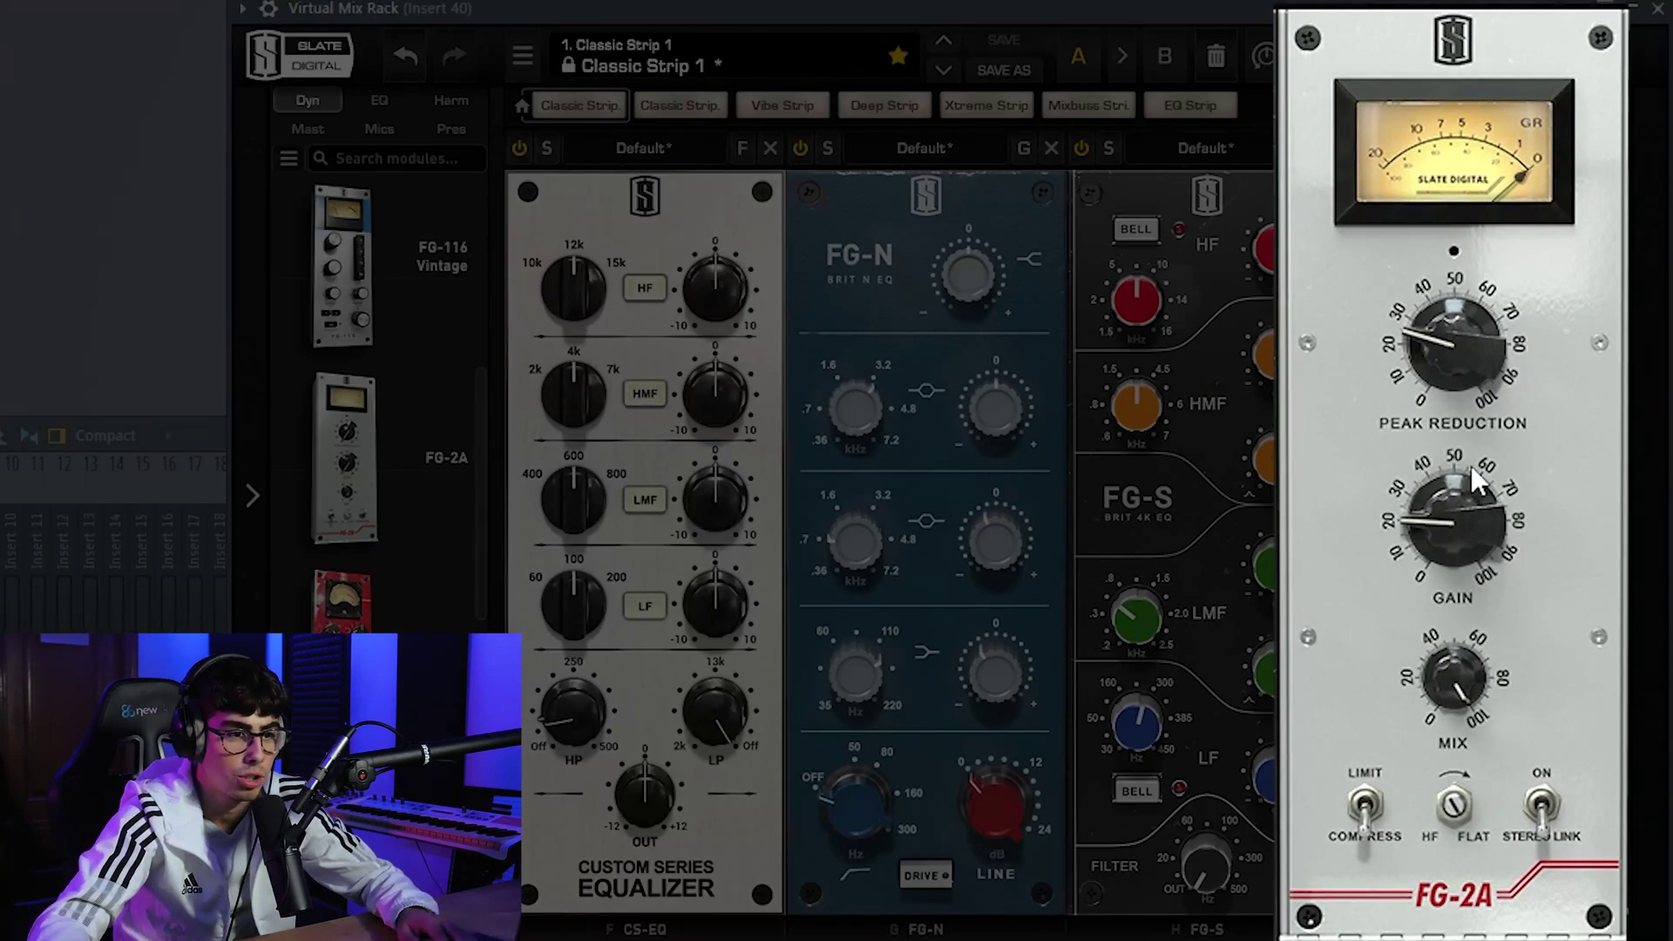
mouse_move(1452, 358)
mouse_down()
mouse_move(1430, 358)
mouse_move(1455, 410)
mouse_move(1426, 368)
mouse_up()
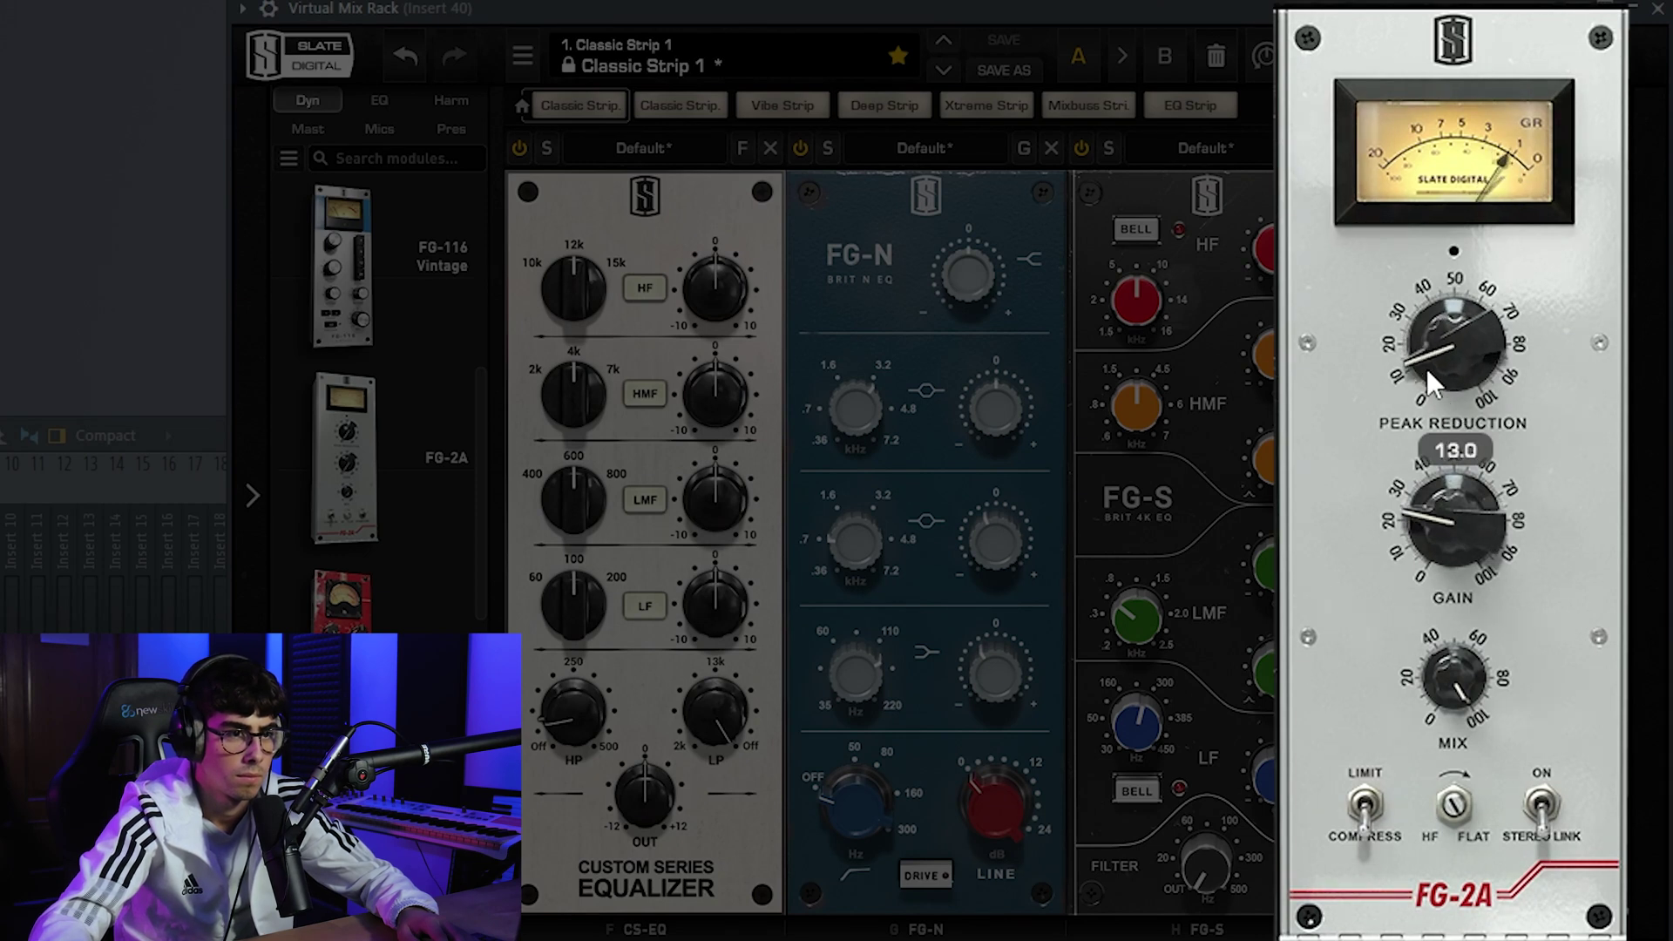
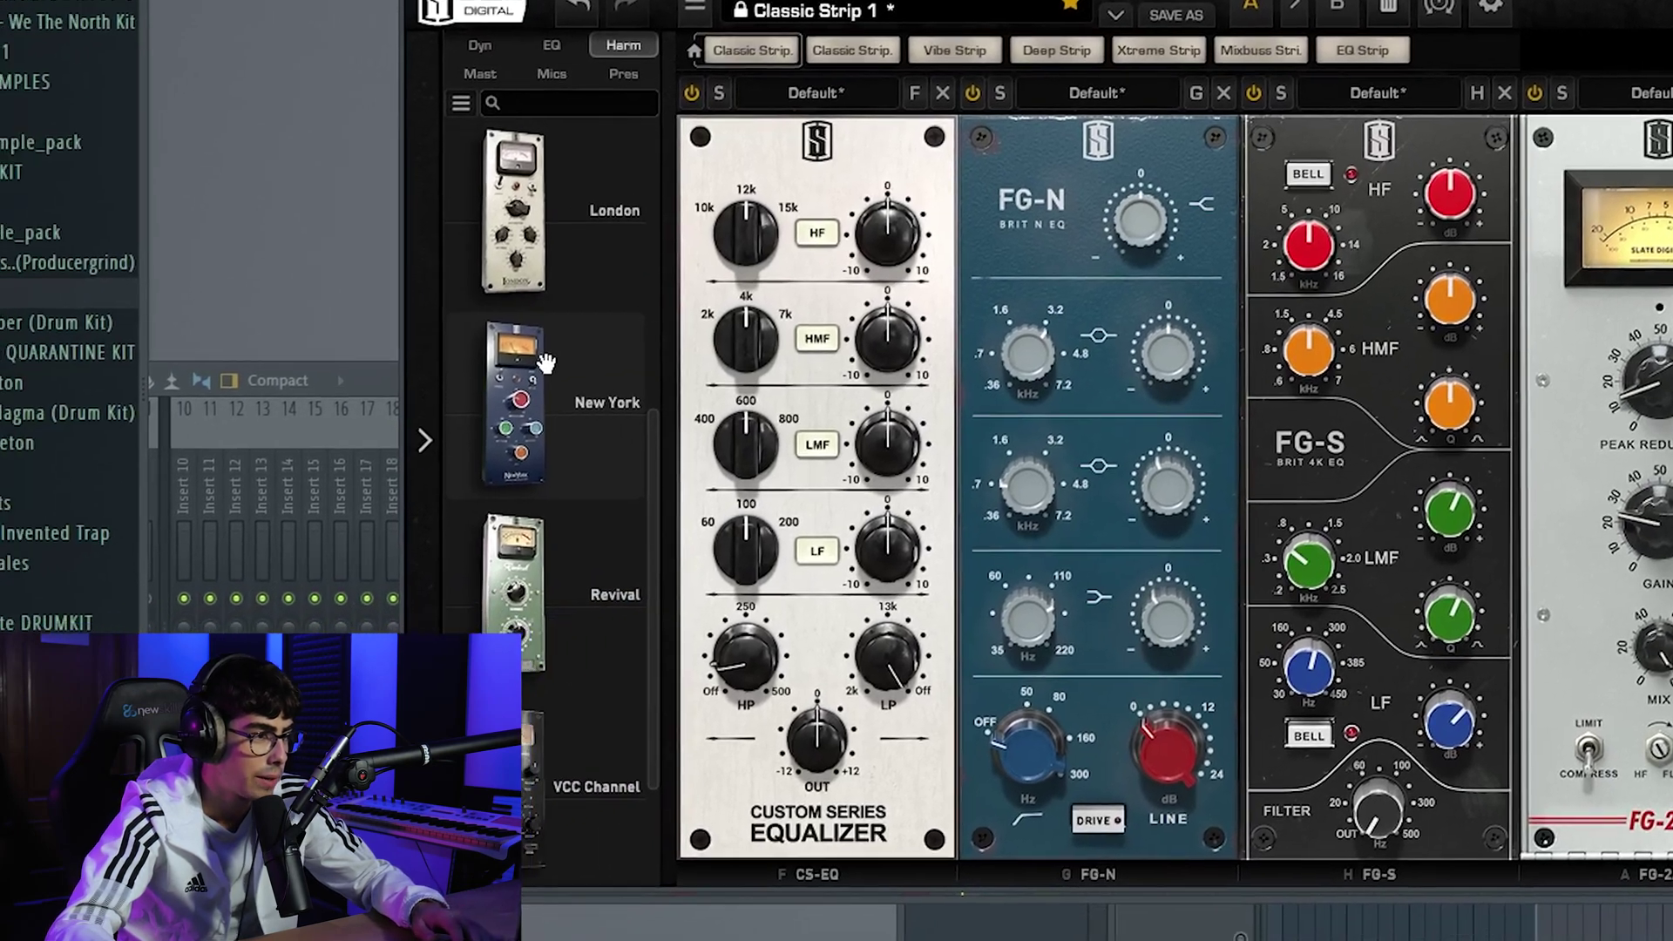
Add the VCC Channel module after the FG-2A, try its console models and settle on Brit 4k E
scroll(393, 452, down, 3)
drag(713, 555, 1332, 548)
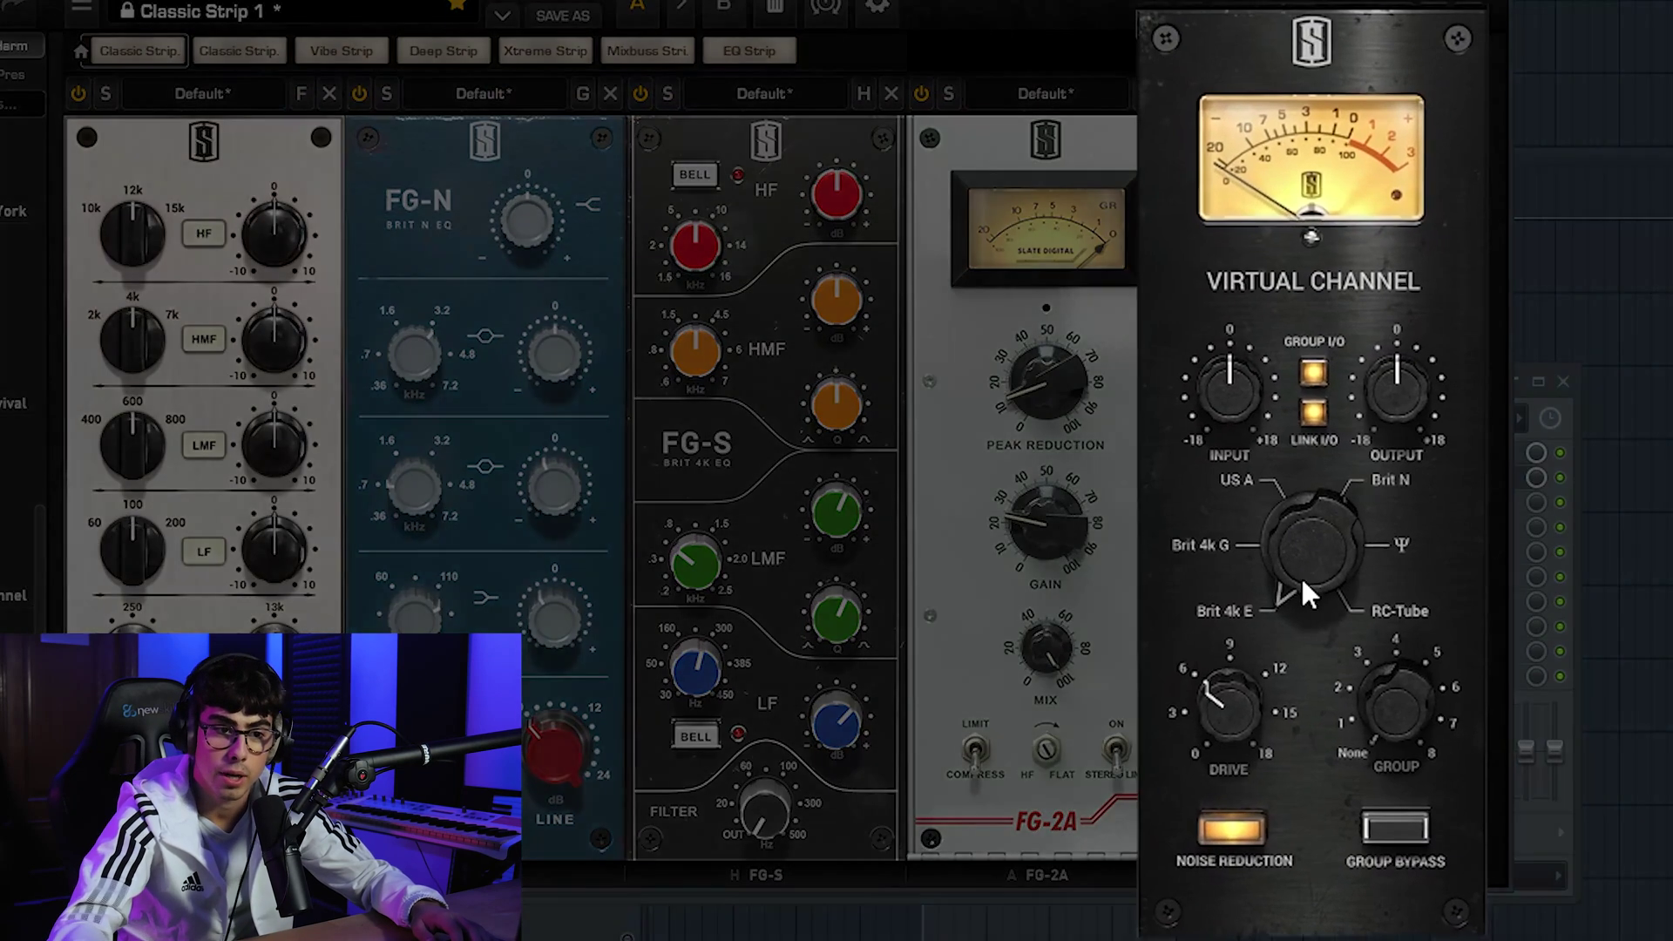
scroll(1306, 560, up, 5)
scroll(1306, 560, down, 1)
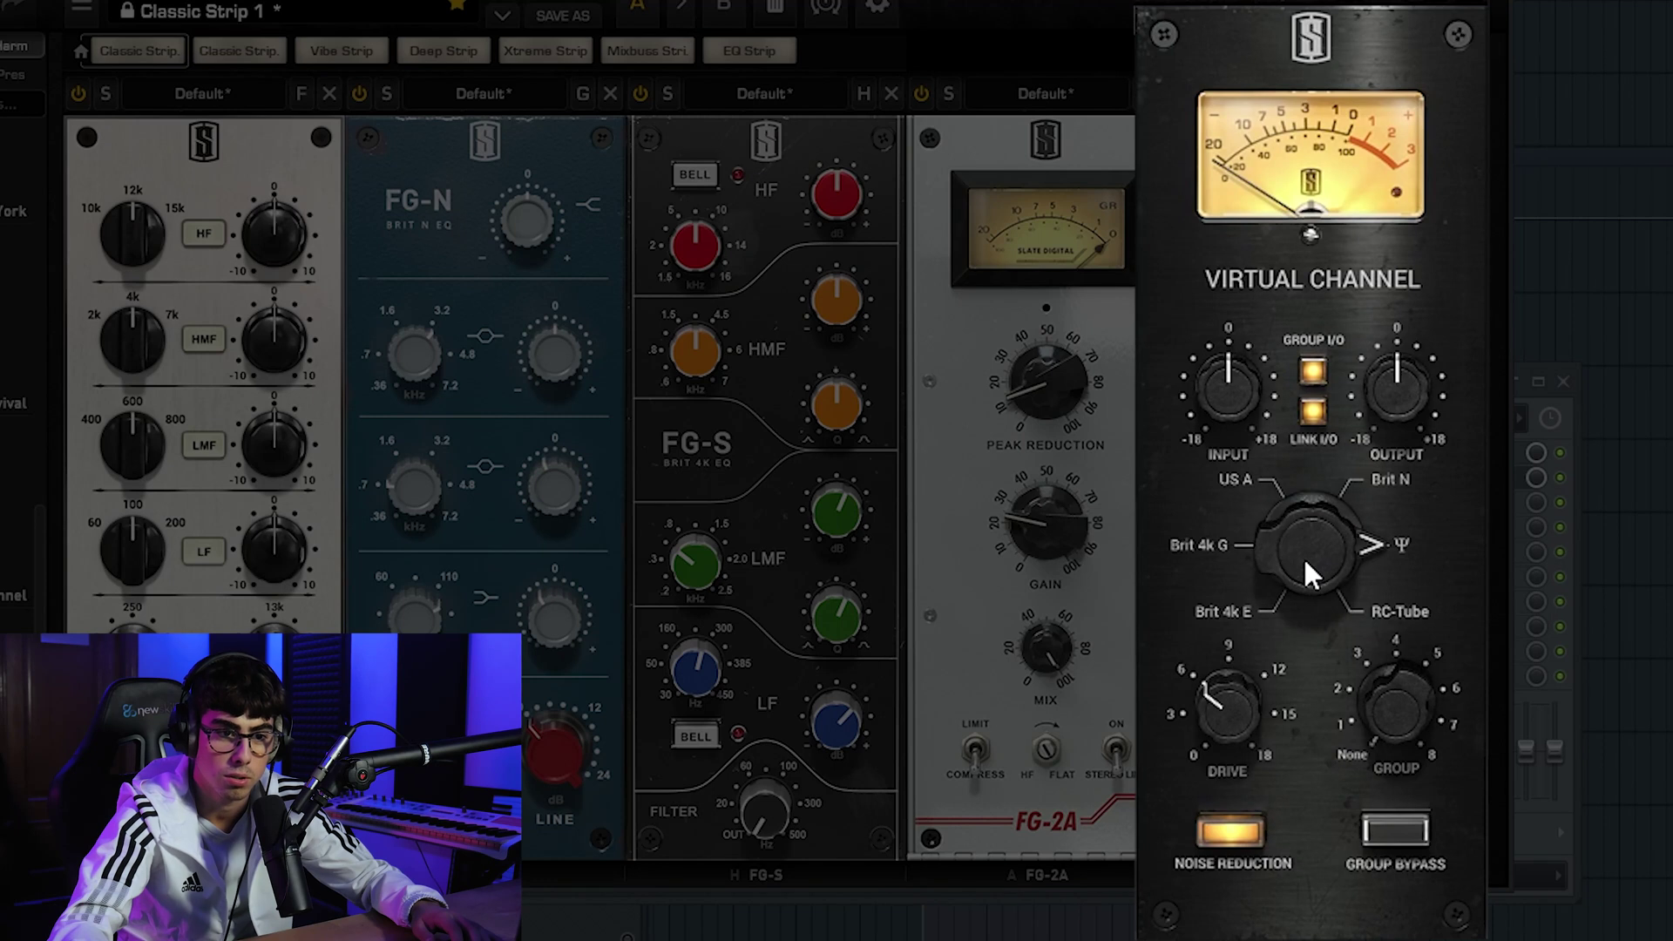
scroll(1306, 561, down, 4)
scroll(1305, 560, up, 5)
scroll(1304, 556, down, 5)
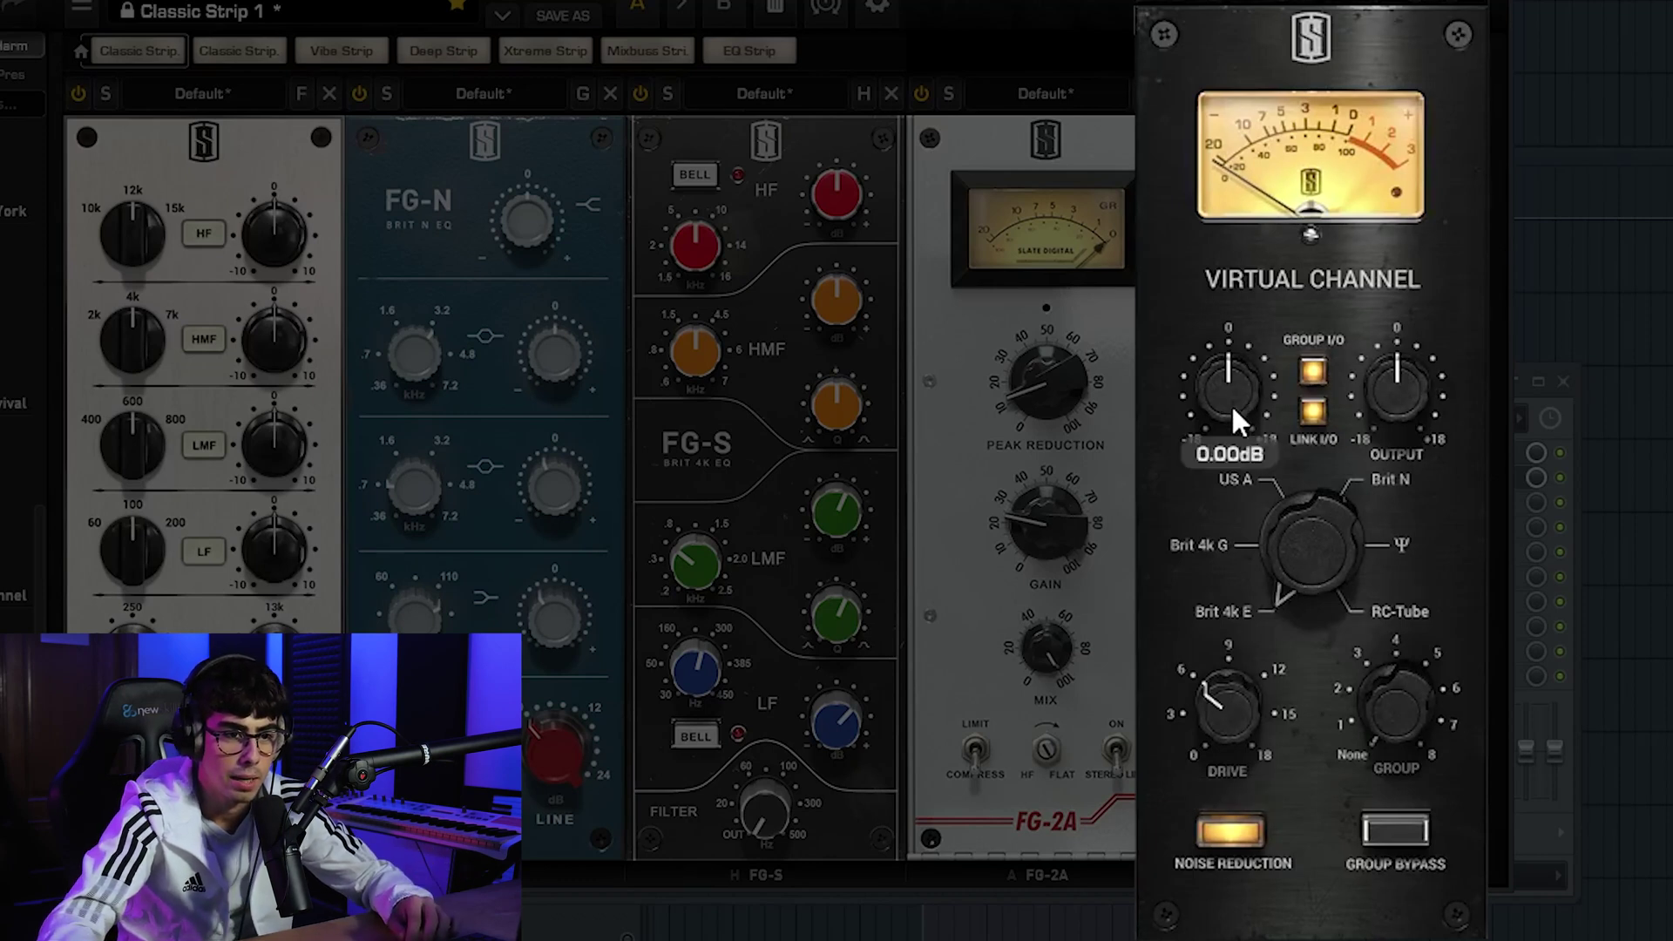
Raise the Virtual Channel input well above 0 dB with the output linked to compensate
drag(1232, 404, 1221, 319)
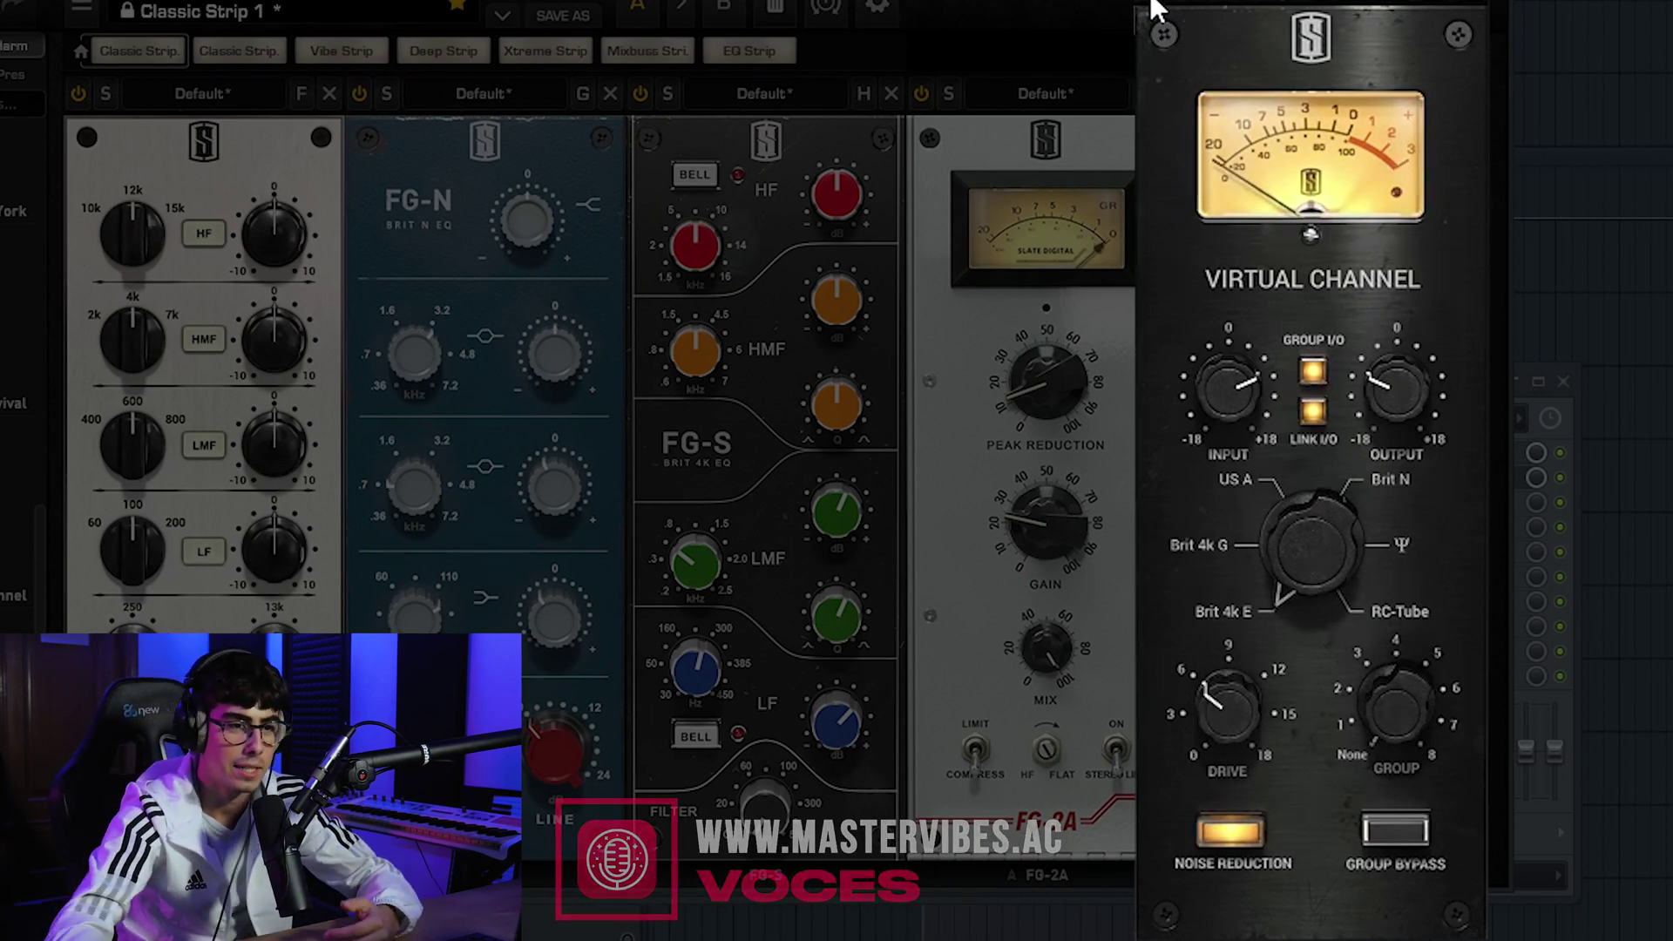
mouse_move(1236, 414)
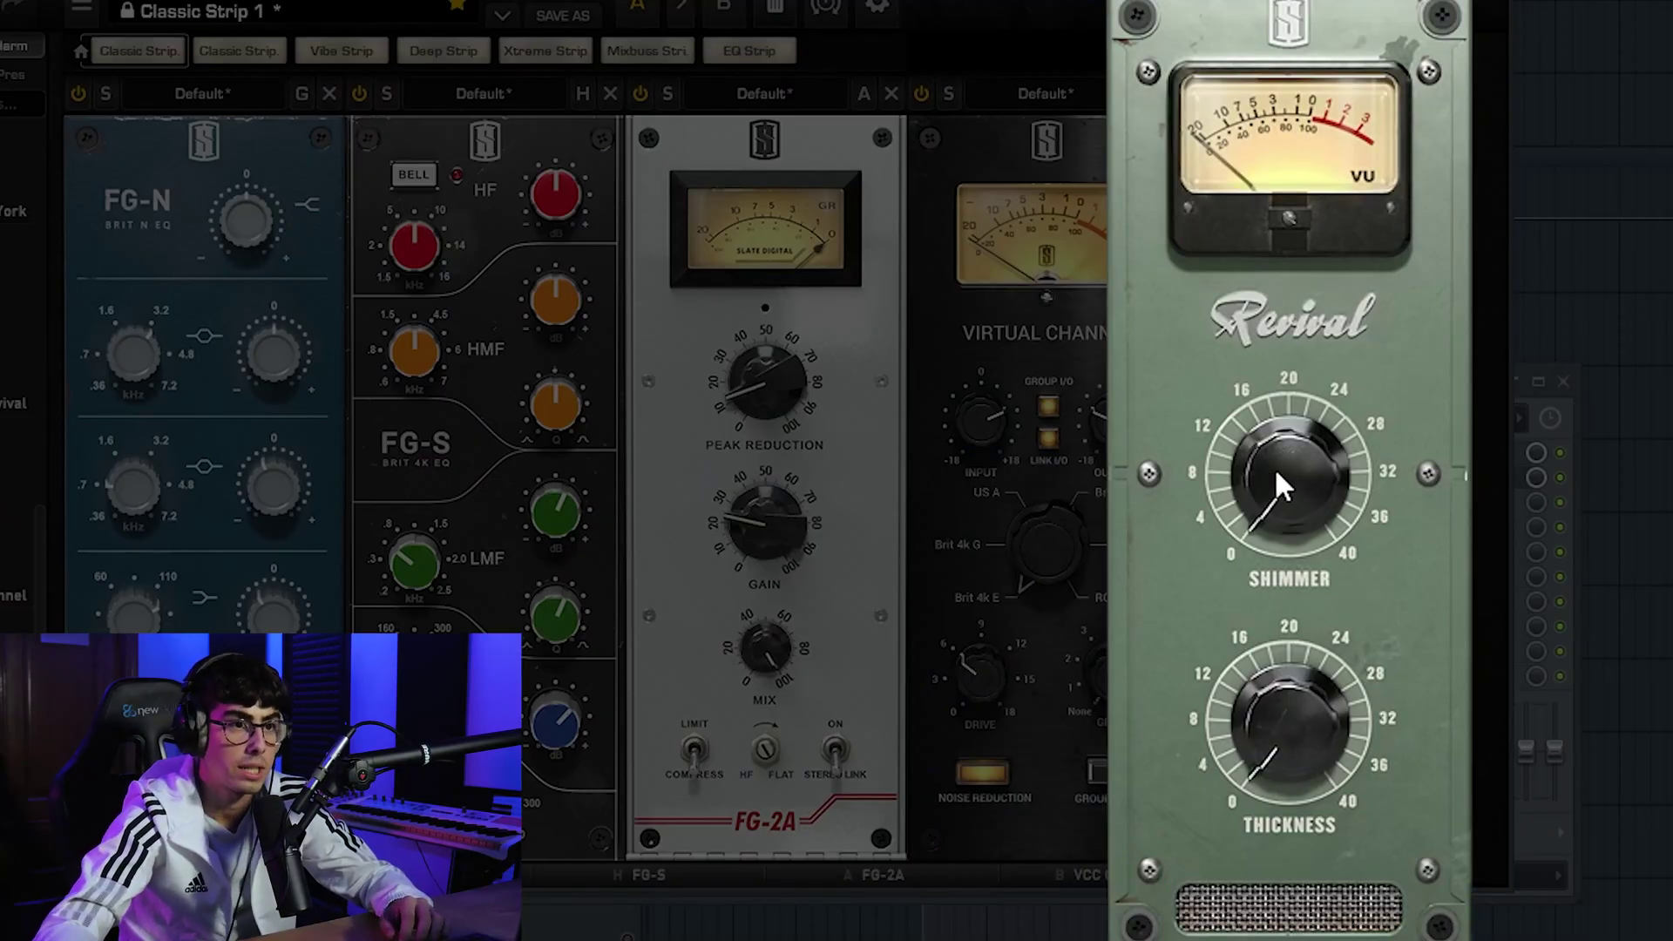
Try high Shimmer and Thickness amounts on the Revival module, and settle on Shimmer about 10.8 with a low Thickness
drag(1276, 475, 1261, 3)
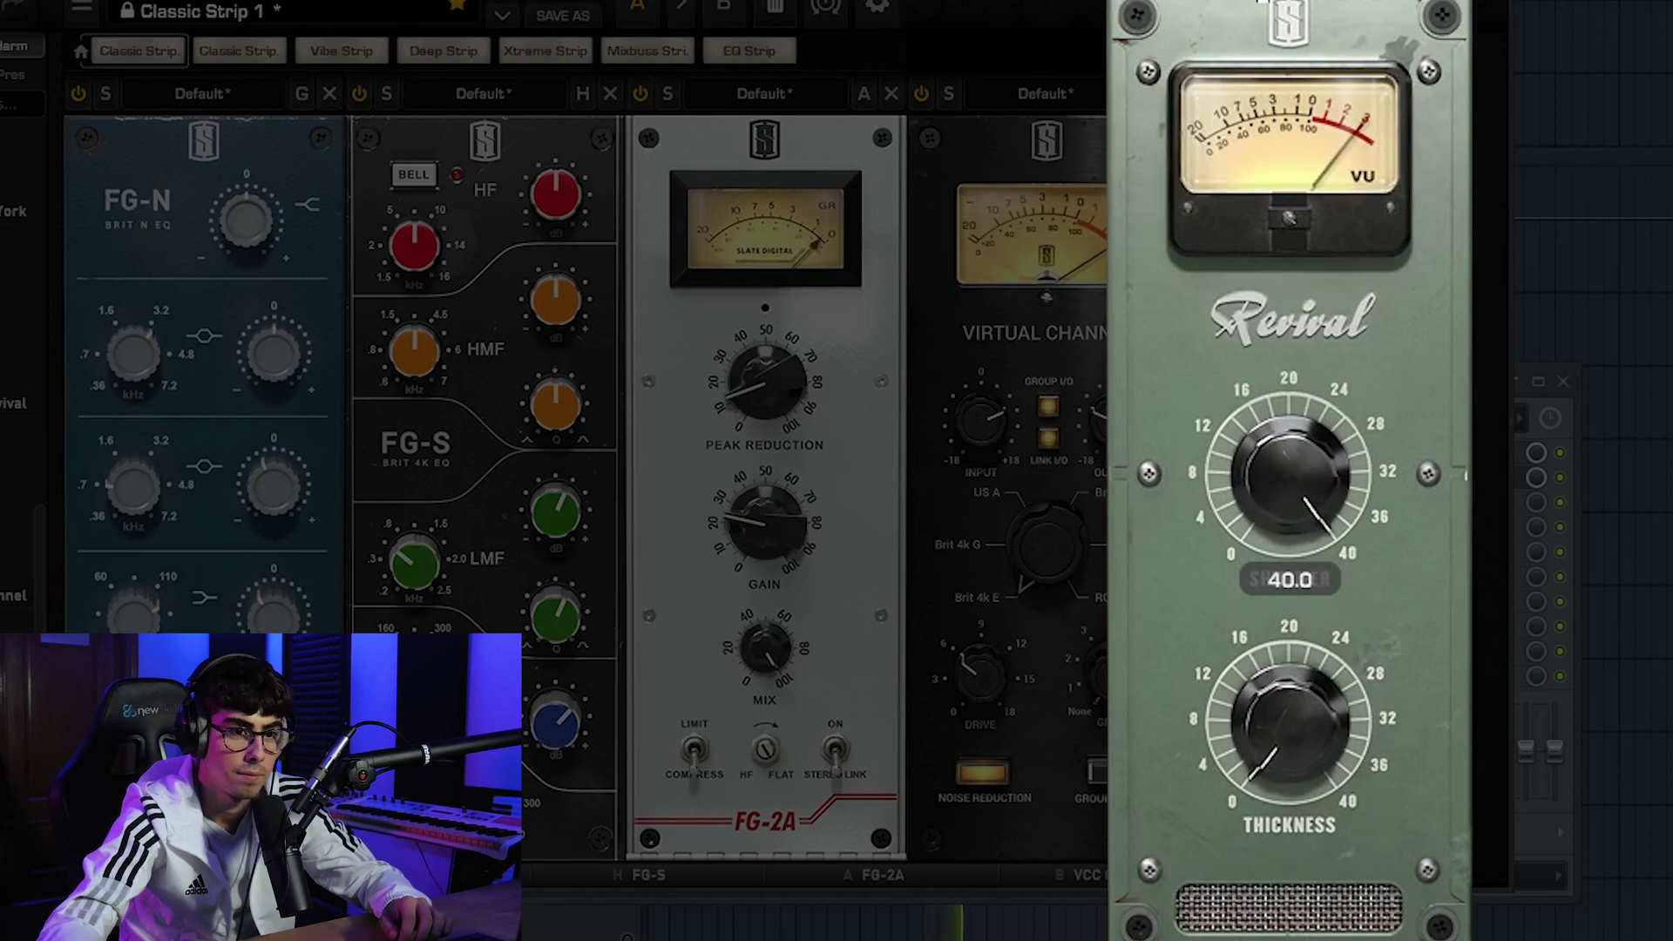
drag(1279, 436, 1253, 709)
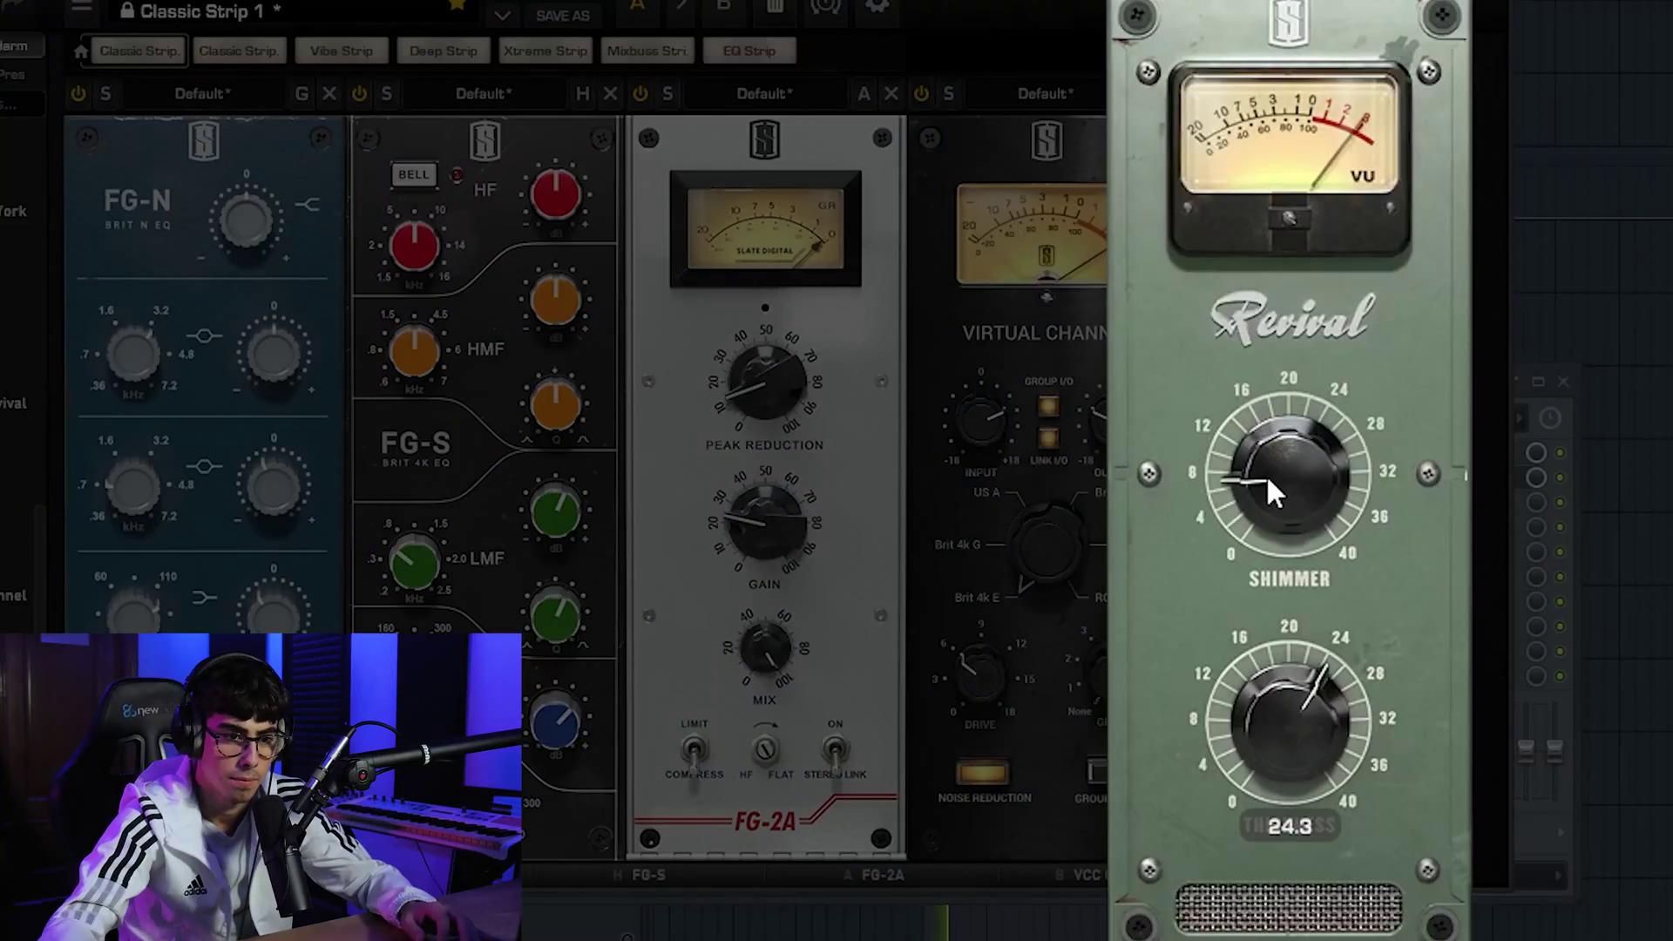
drag(1268, 480, 1258, 684)
drag(1269, 481, 1248, 437)
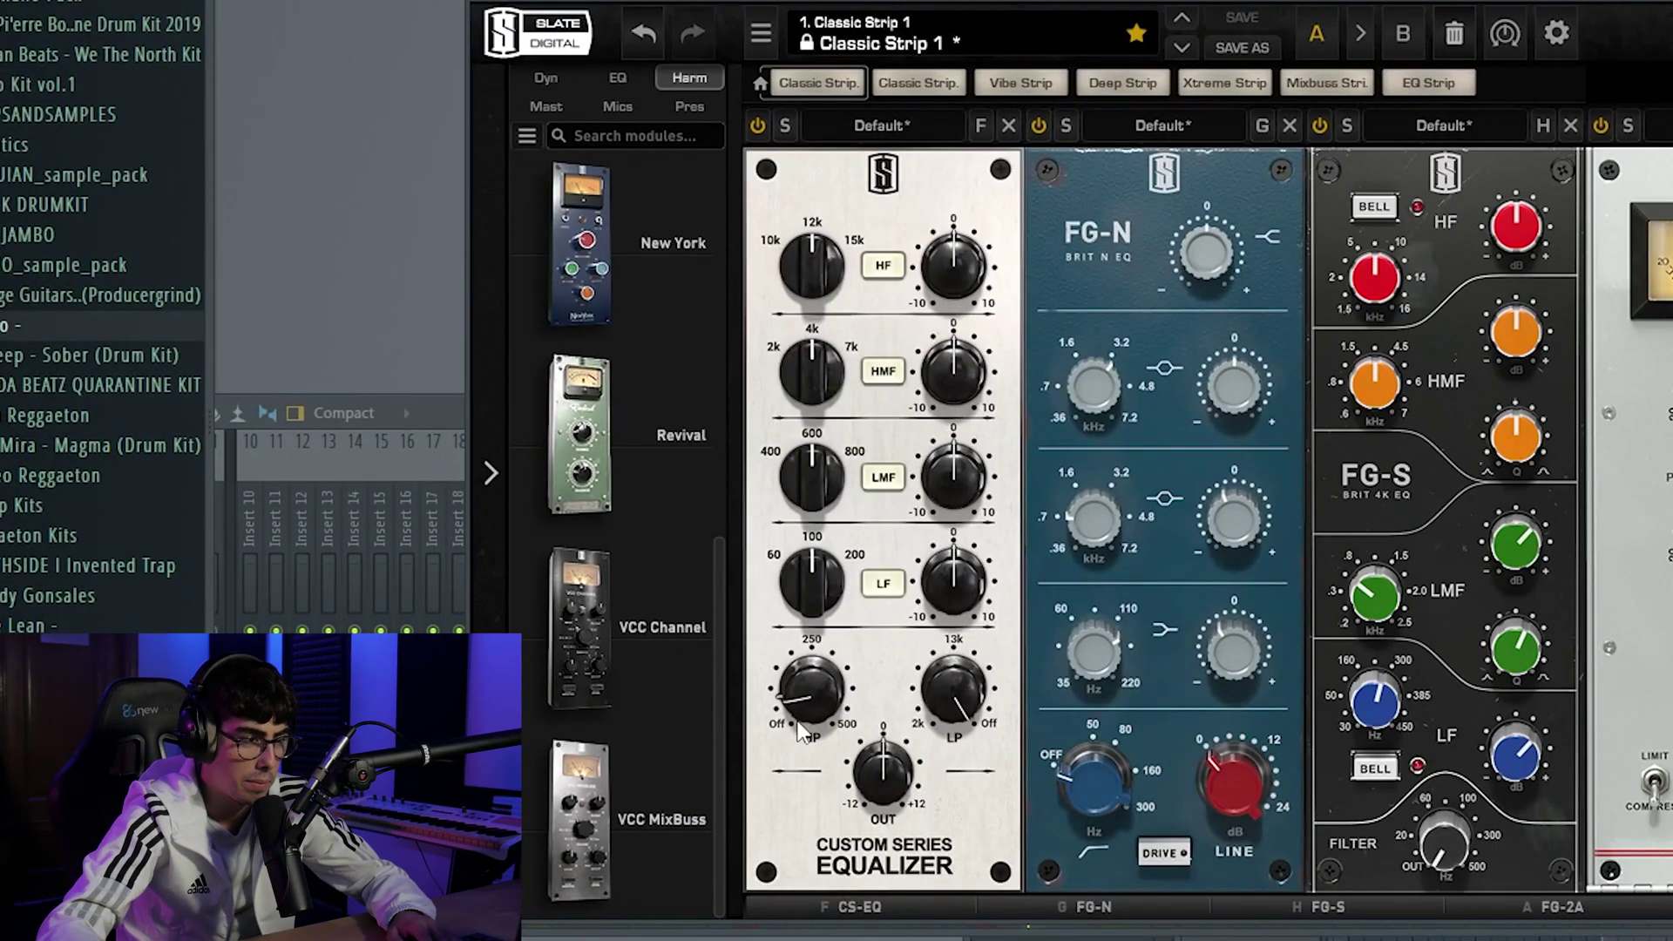
Review the knob settings along the module chain from the CS-EQ high-pass filter to Revival
drag(807, 692, 787, 703)
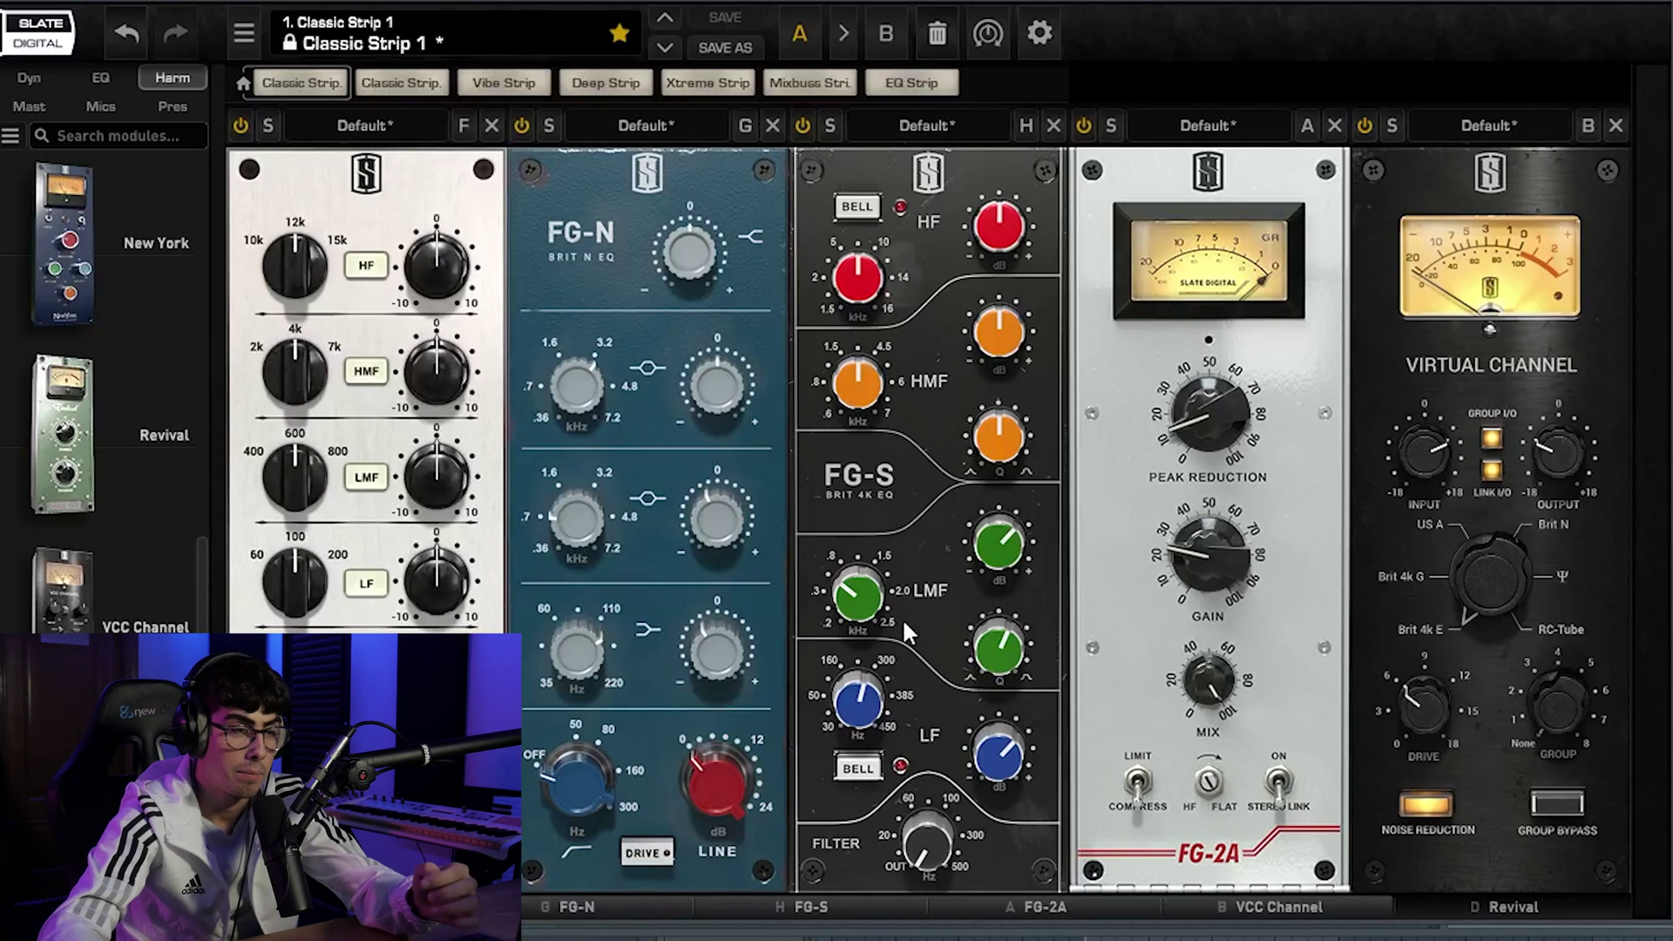
mouse_move(874, 693)
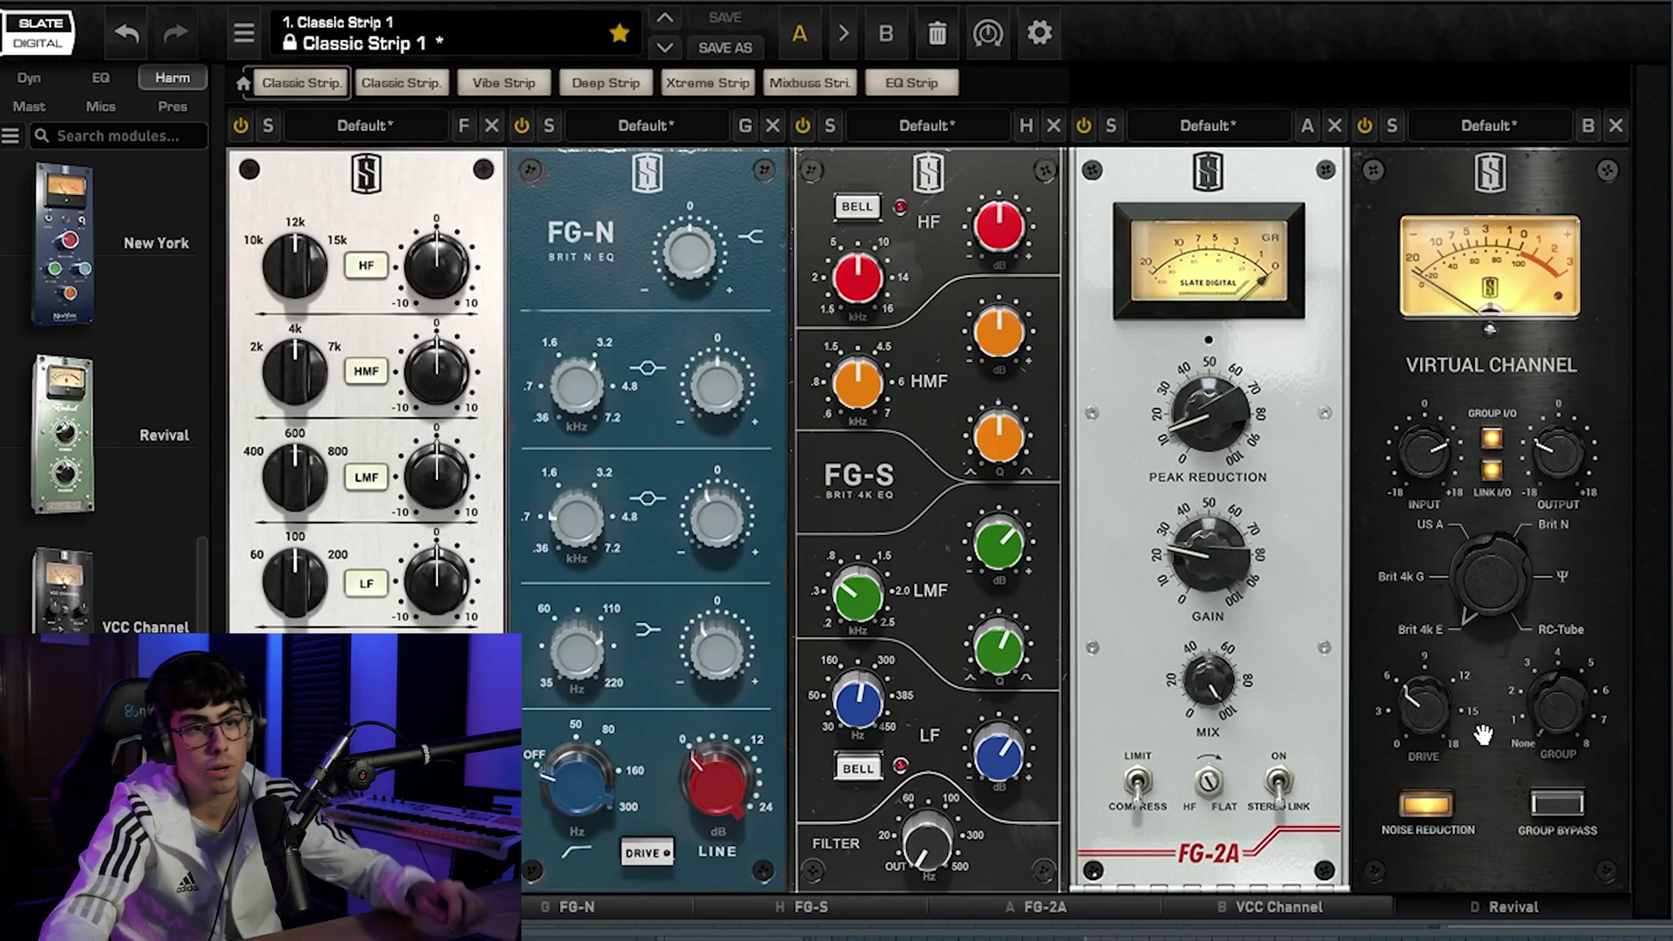
click(1525, 923)
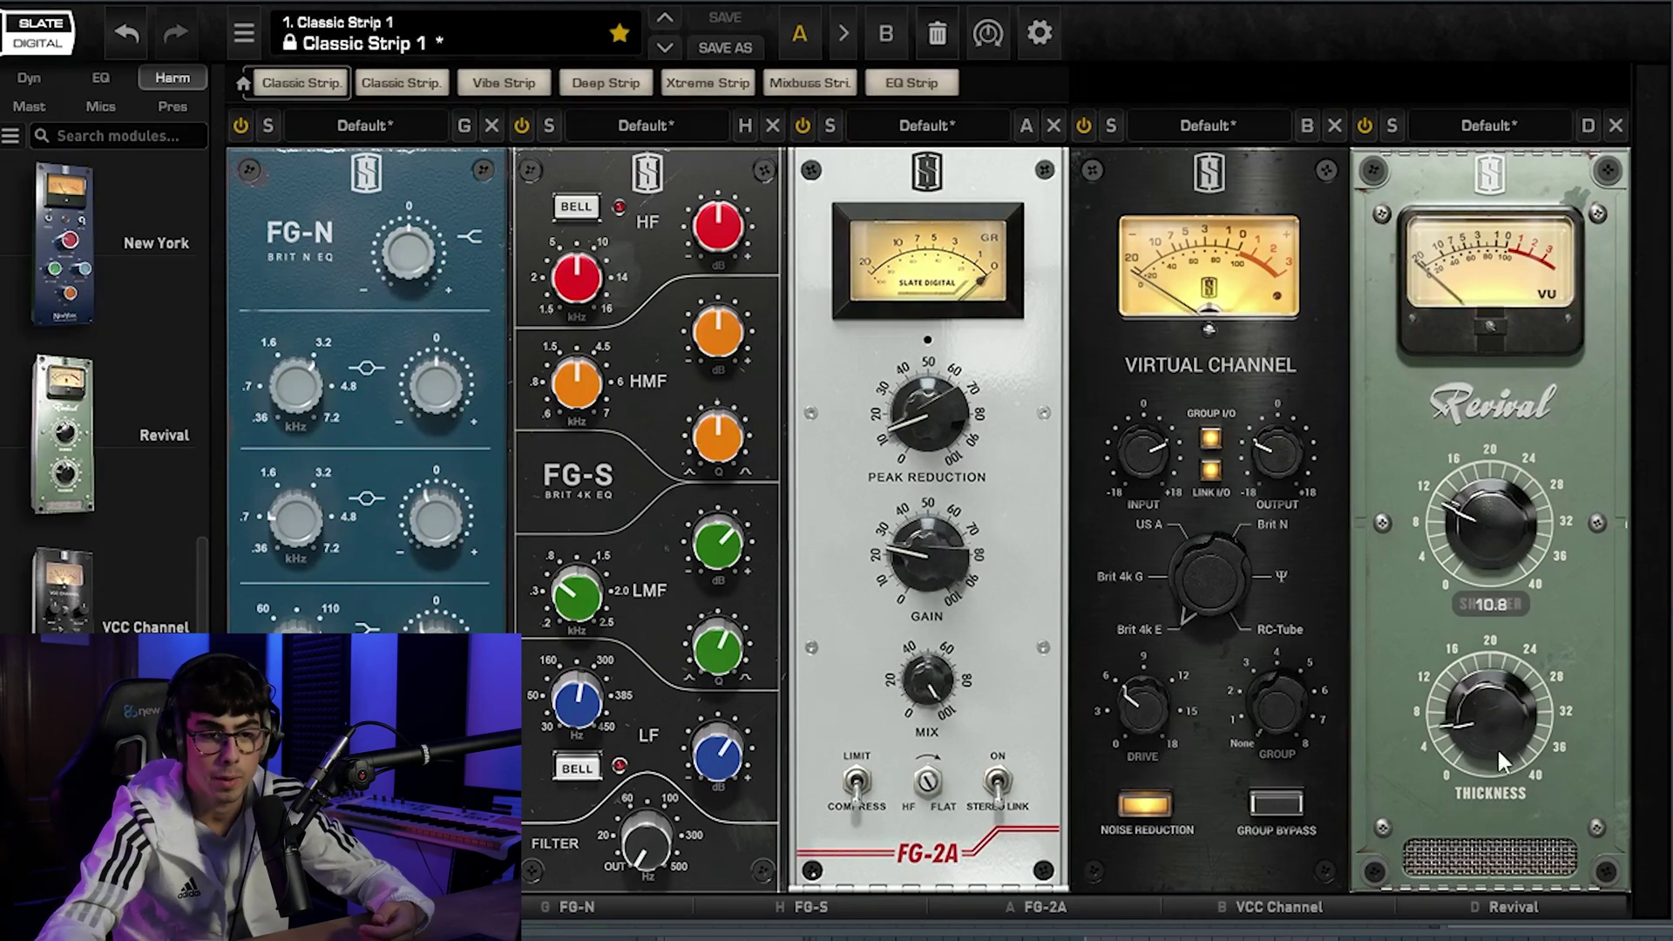
mouse_move(1458, 702)
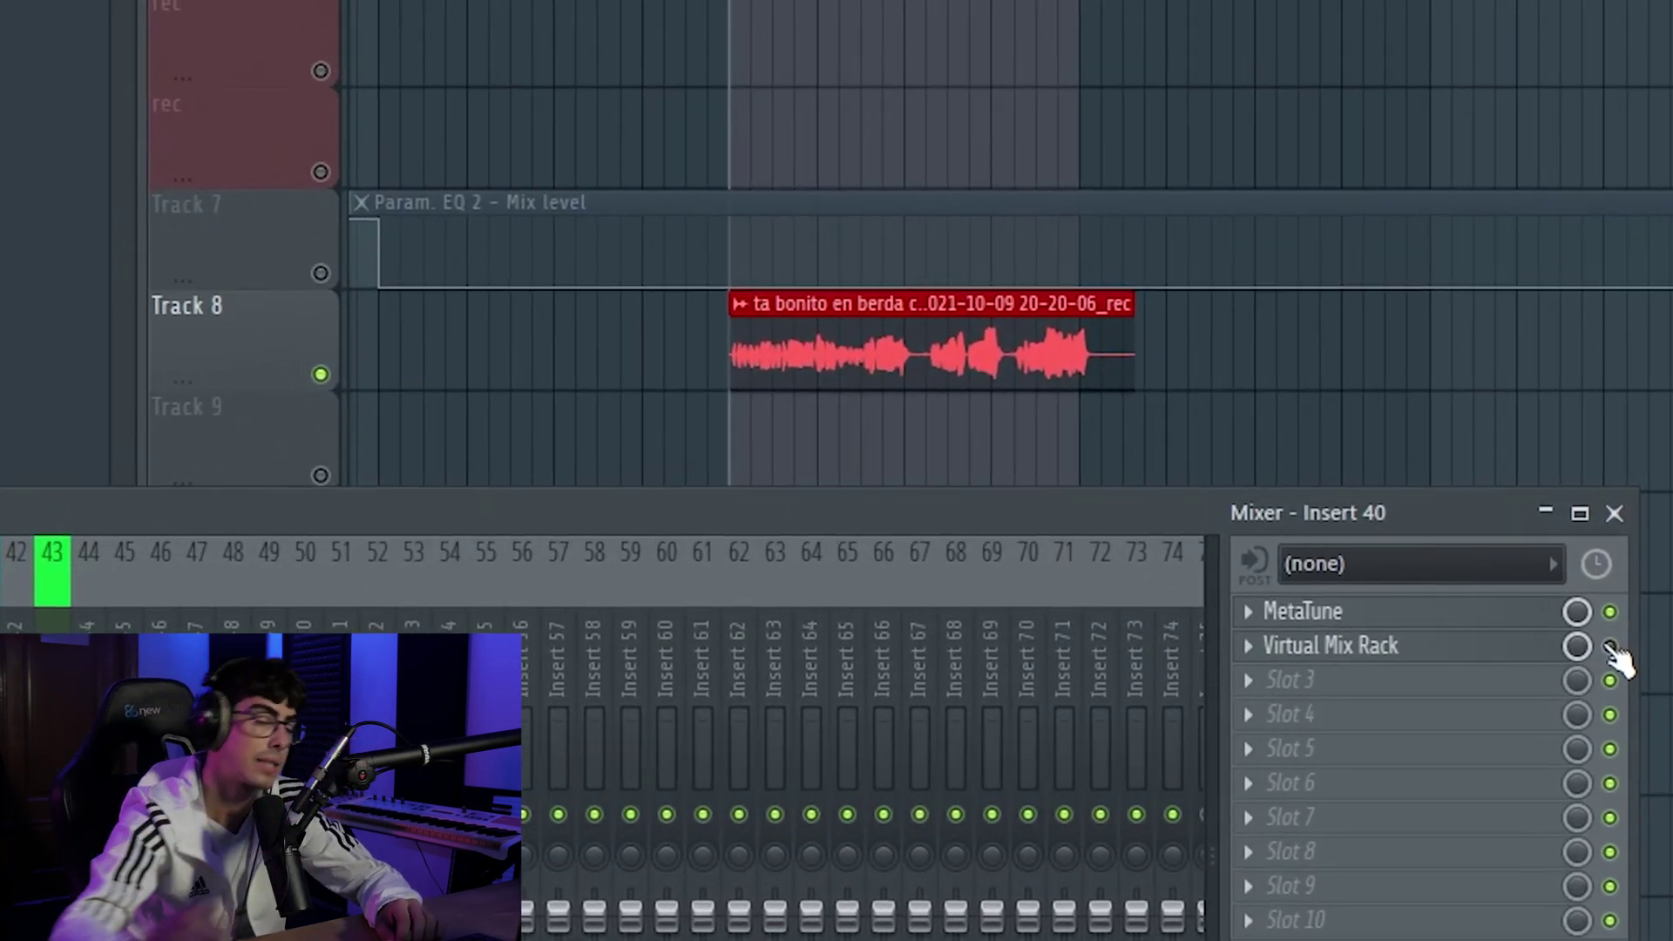
Play the Track 8 vocal with the Virtual Mix Rack bypassed and again with it enabled to compare the sound
key(space)
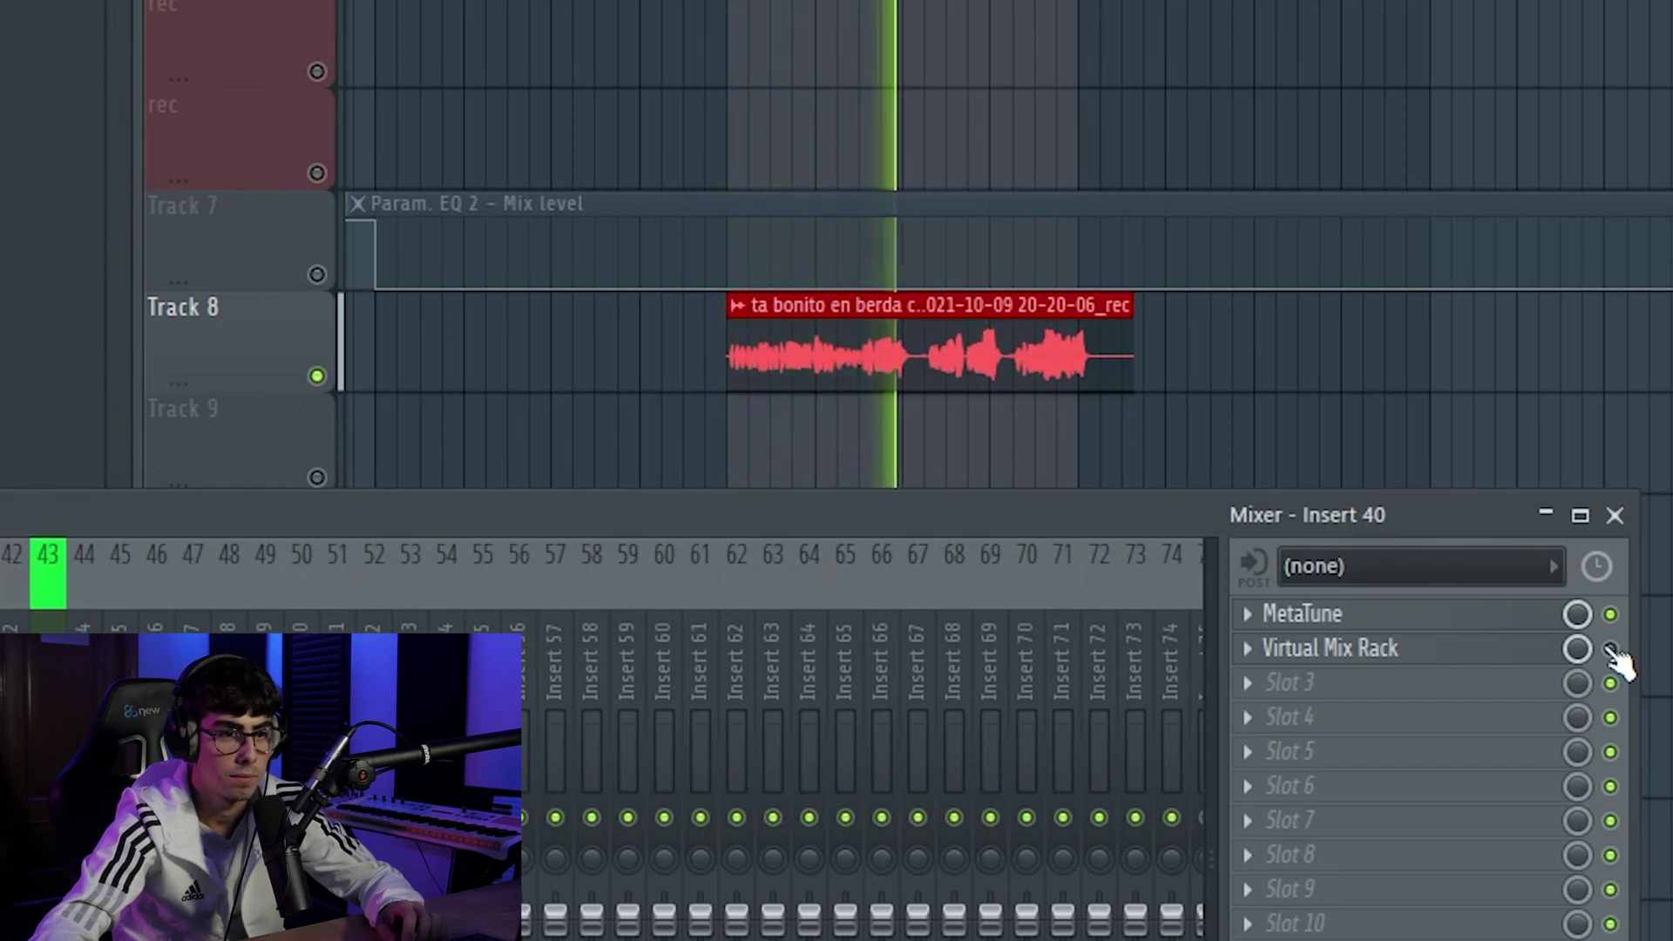
key(space)
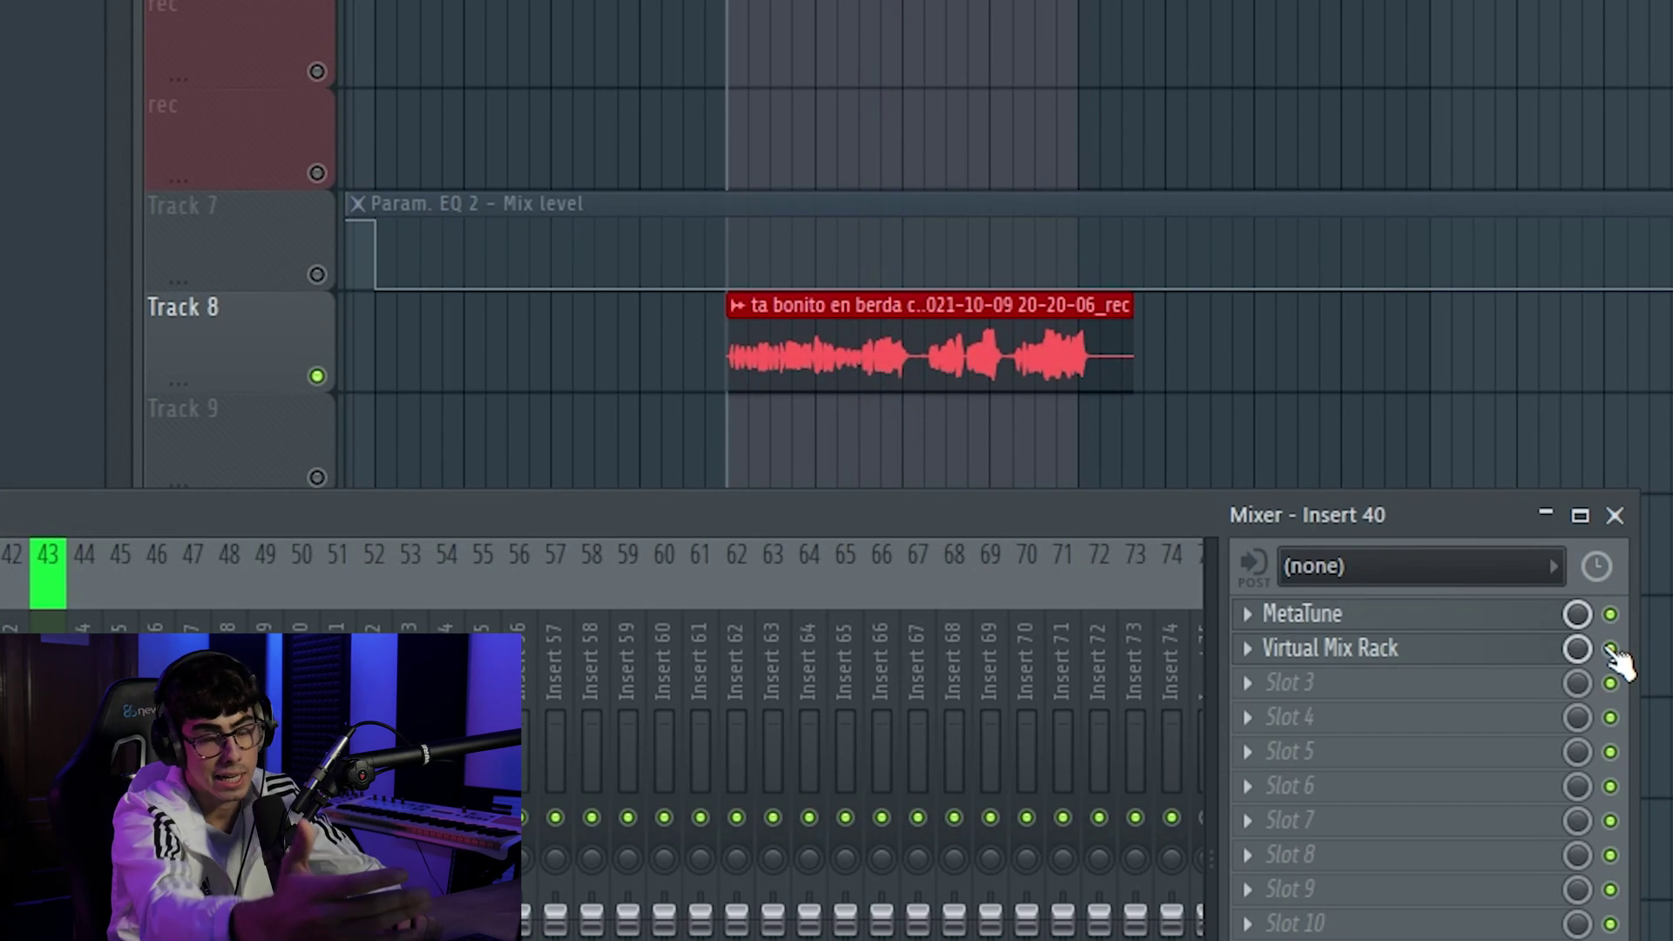
key(space)
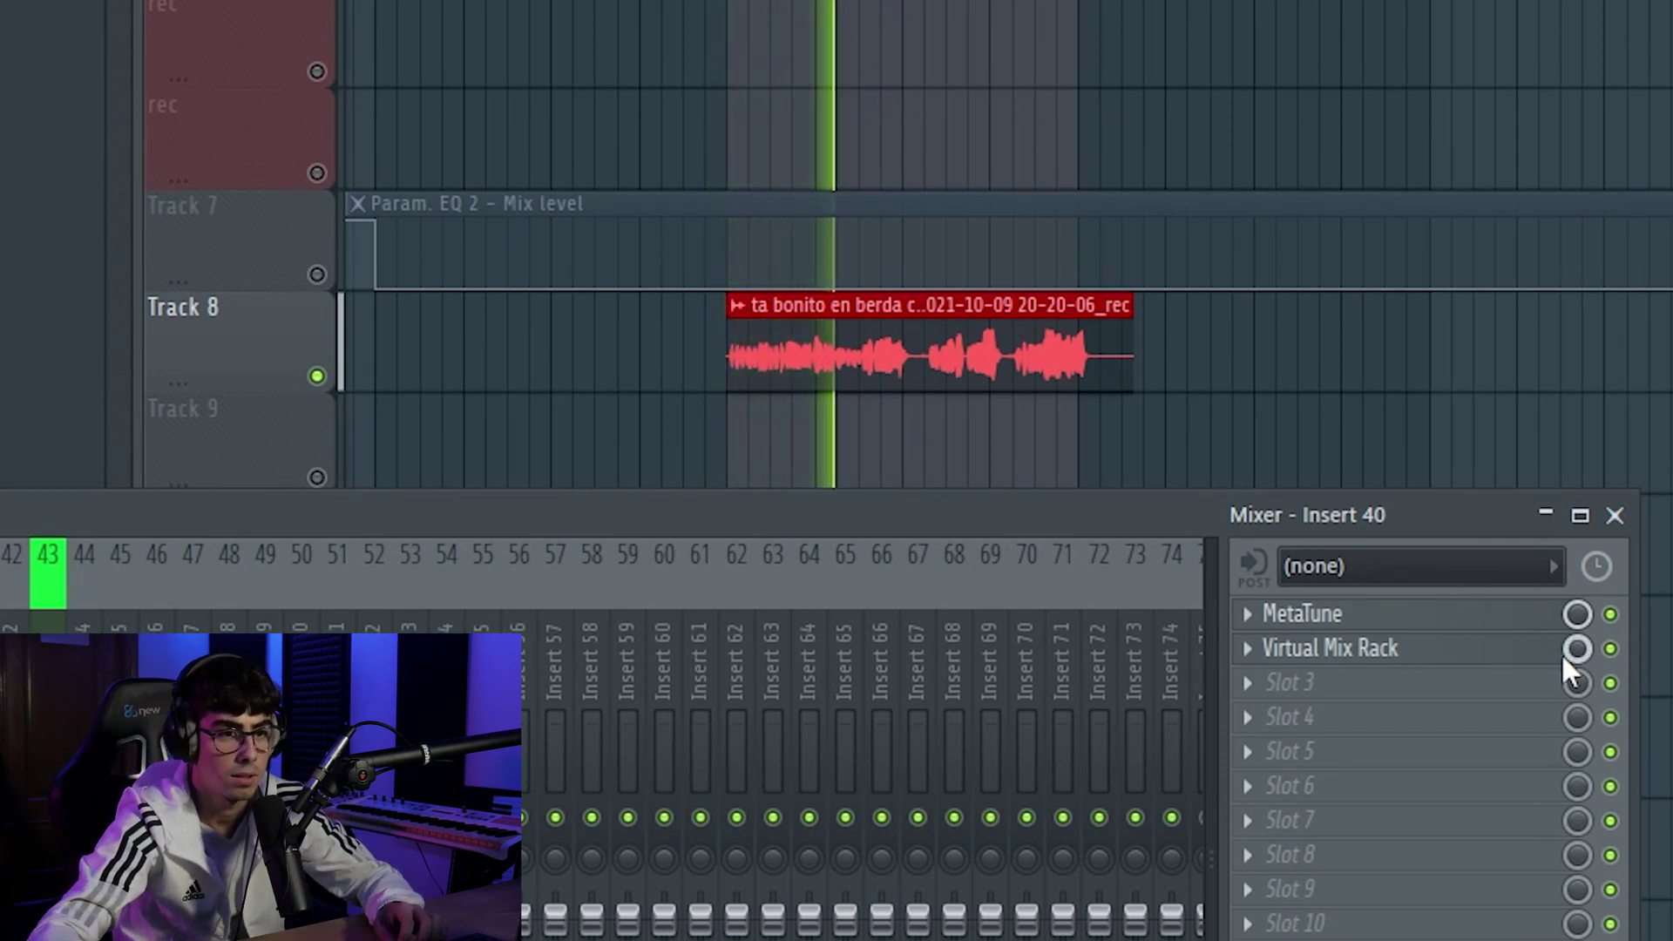
key(space)
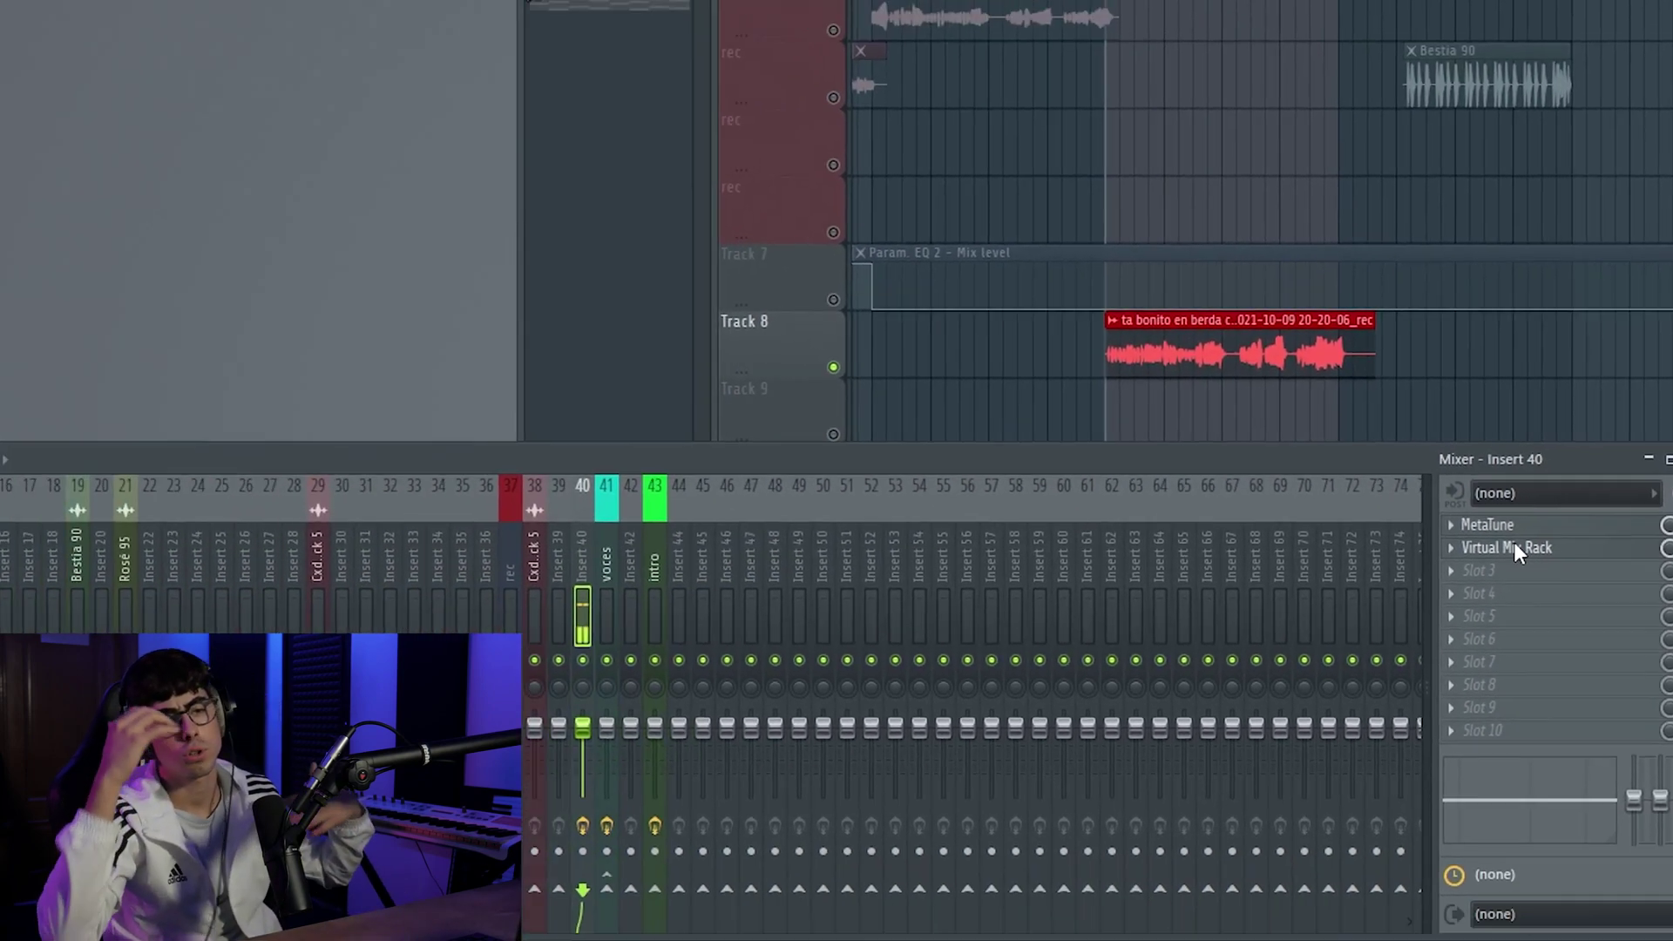
Reopen the Virtual Mix Rack, cut the FG-S HMF gain to about -4.20 dB with a lower Q while the vocal plays, and close the rack
click(1426, 601)
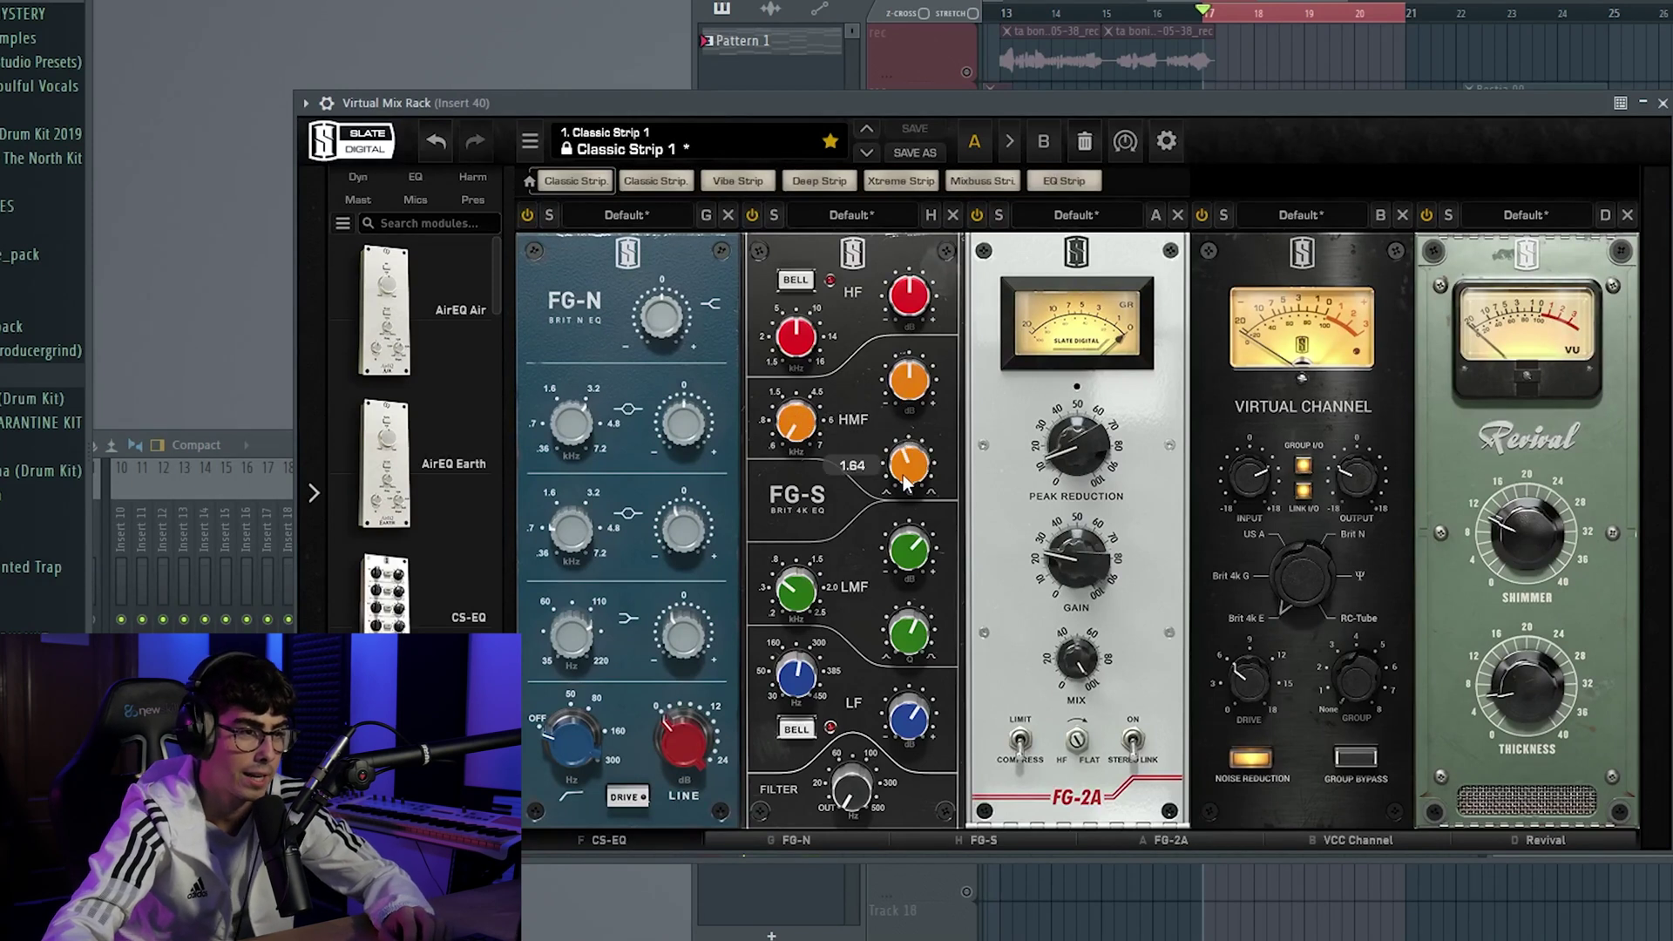
key(space)
mouse_move(911, 387)
scroll(911, 386, up, 3)
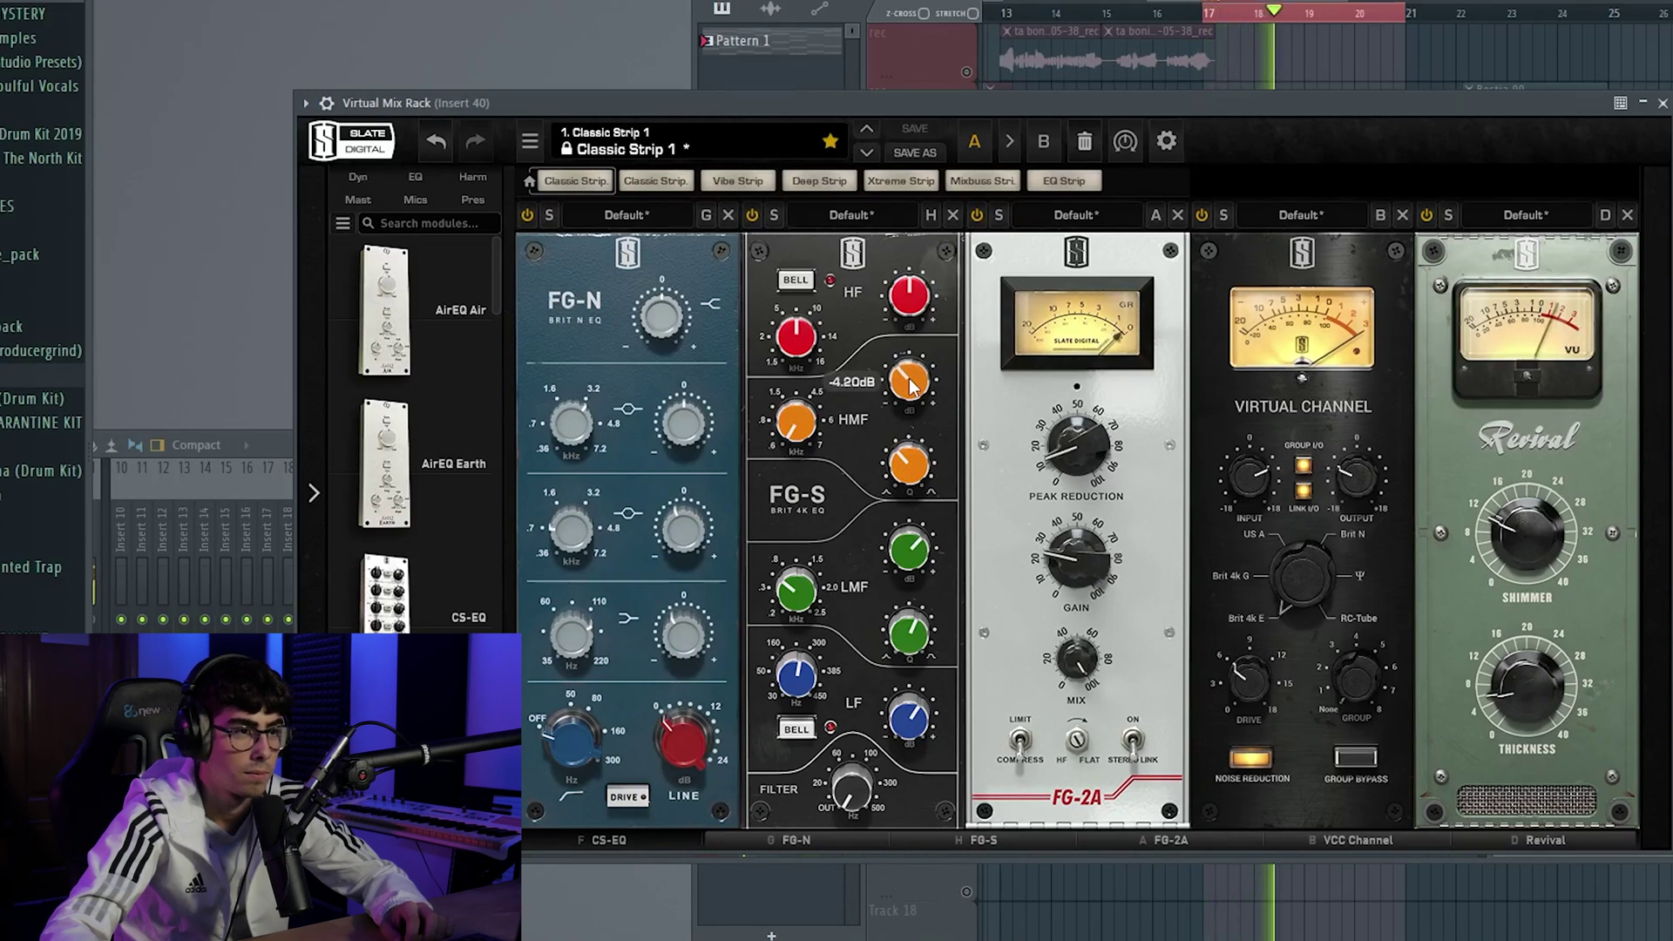
key(space)
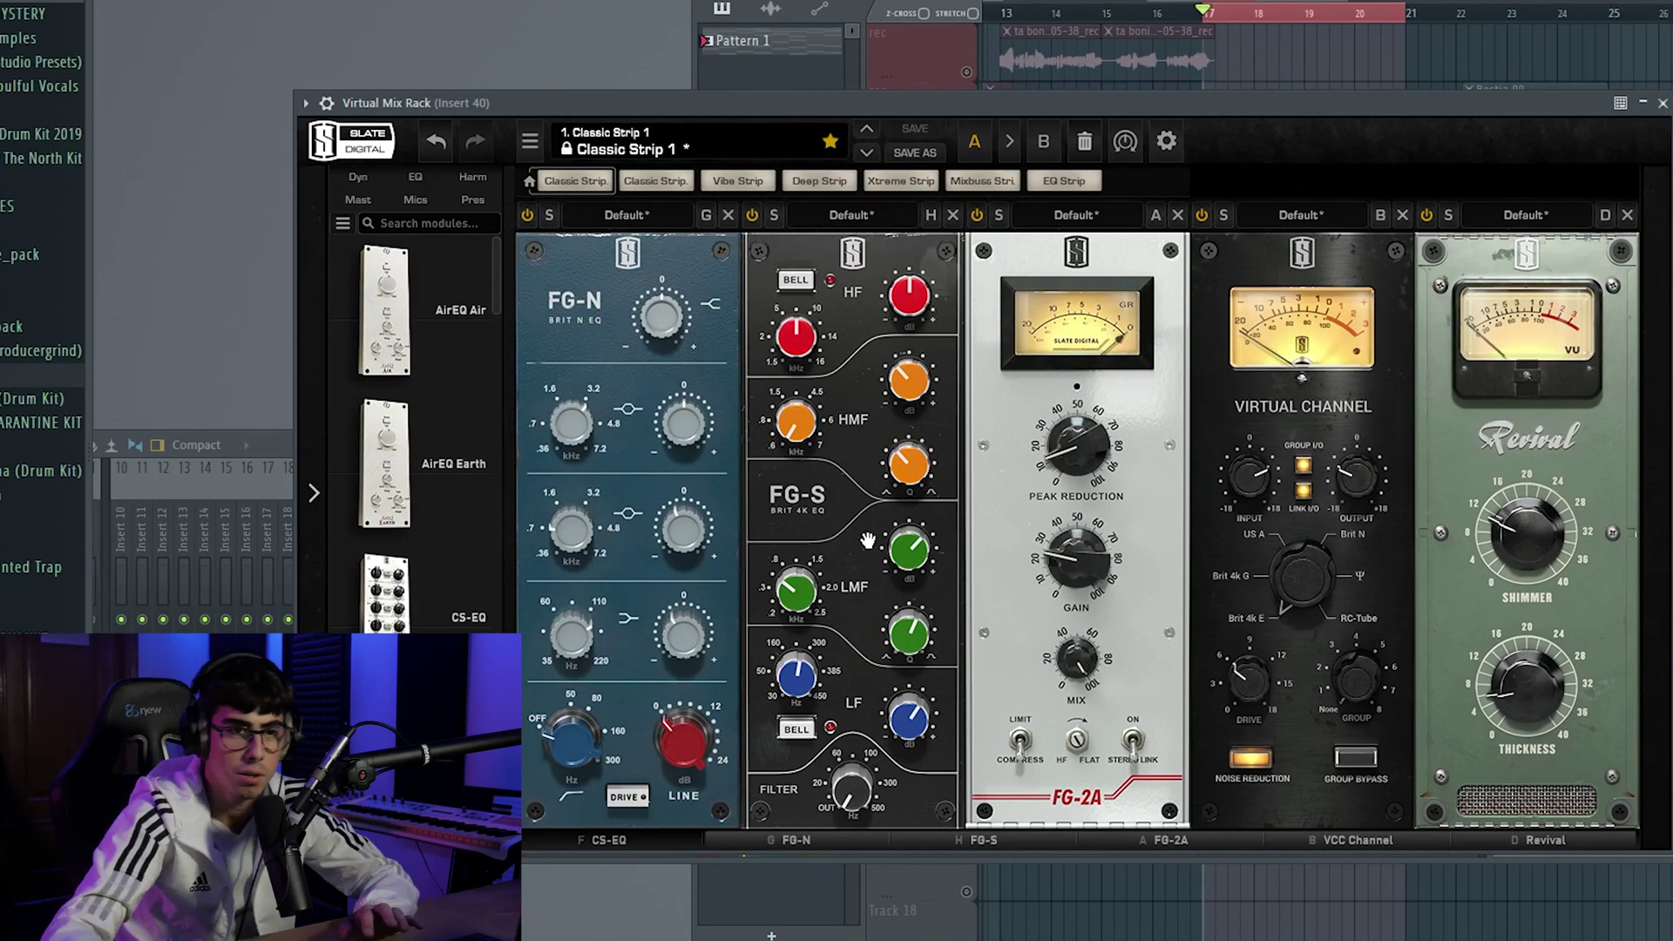
click(1663, 102)
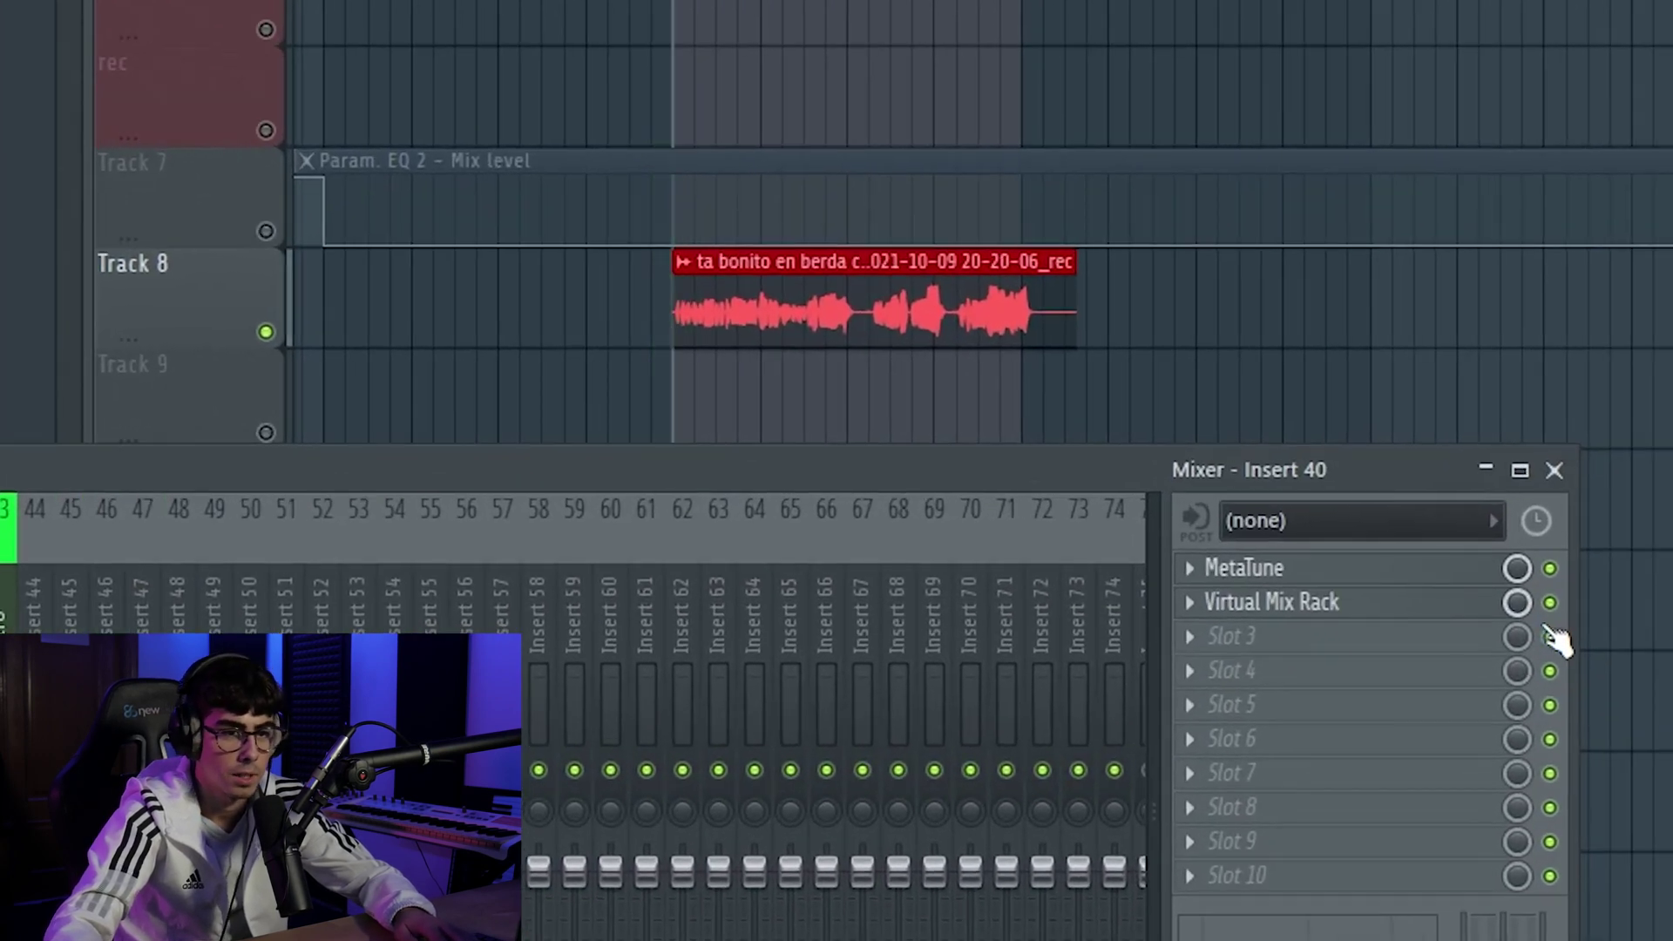
Play the vocal and switch the Virtual Mix Rack slot on and off to compare the processed and unprocessed sound
key(space)
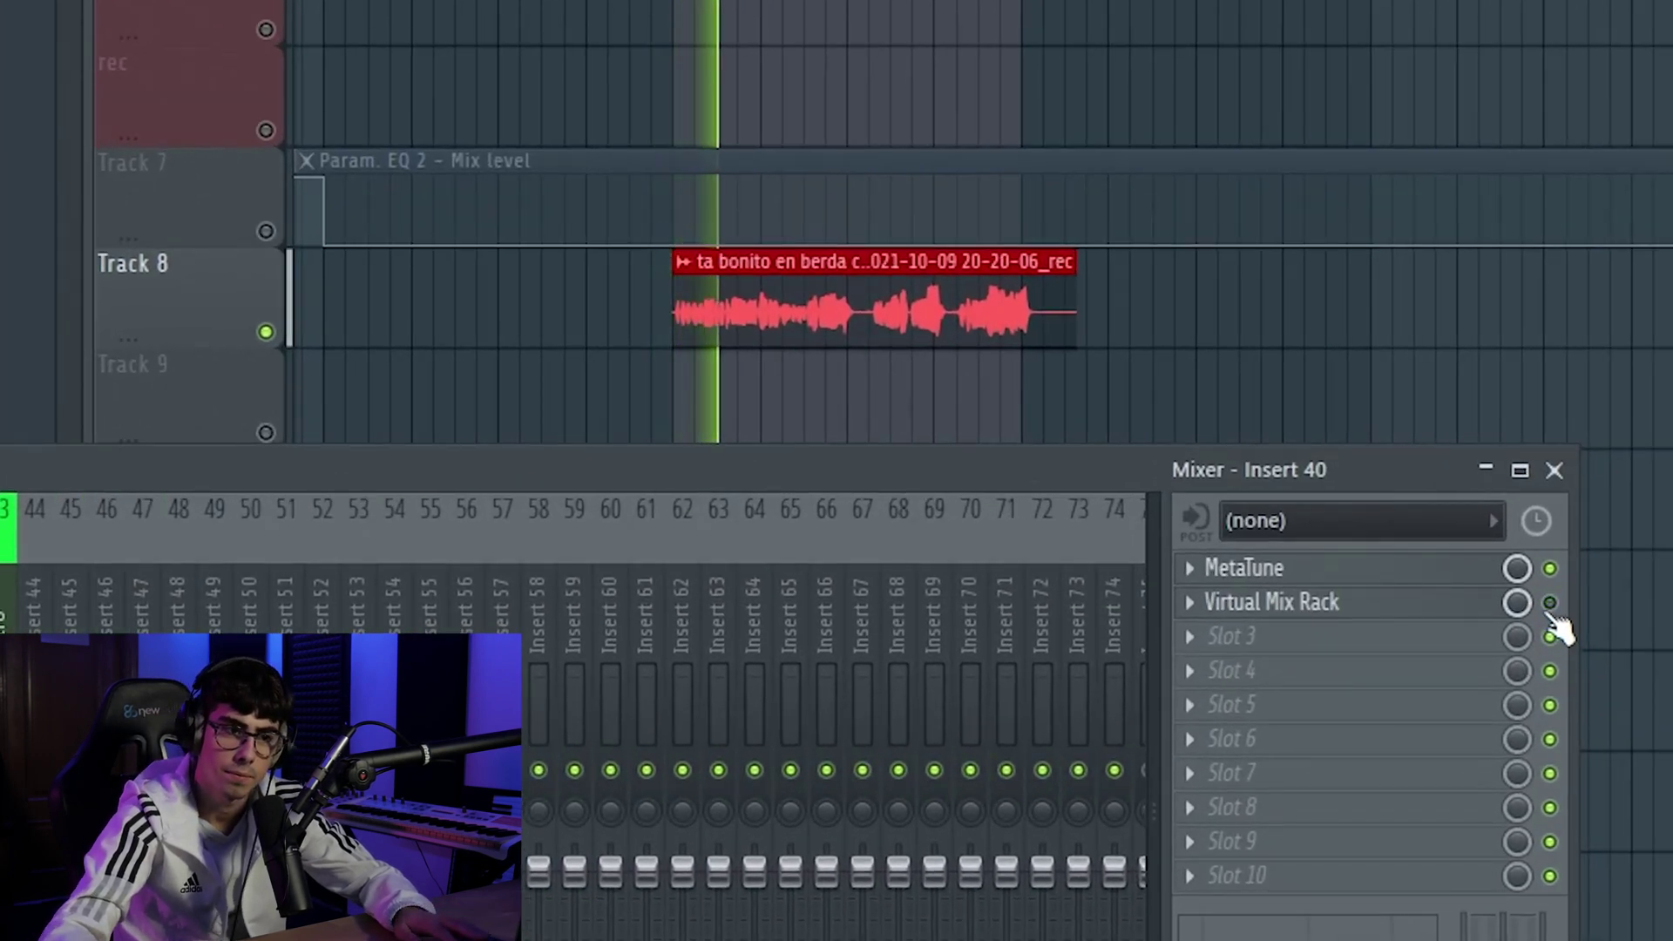
click(1549, 611)
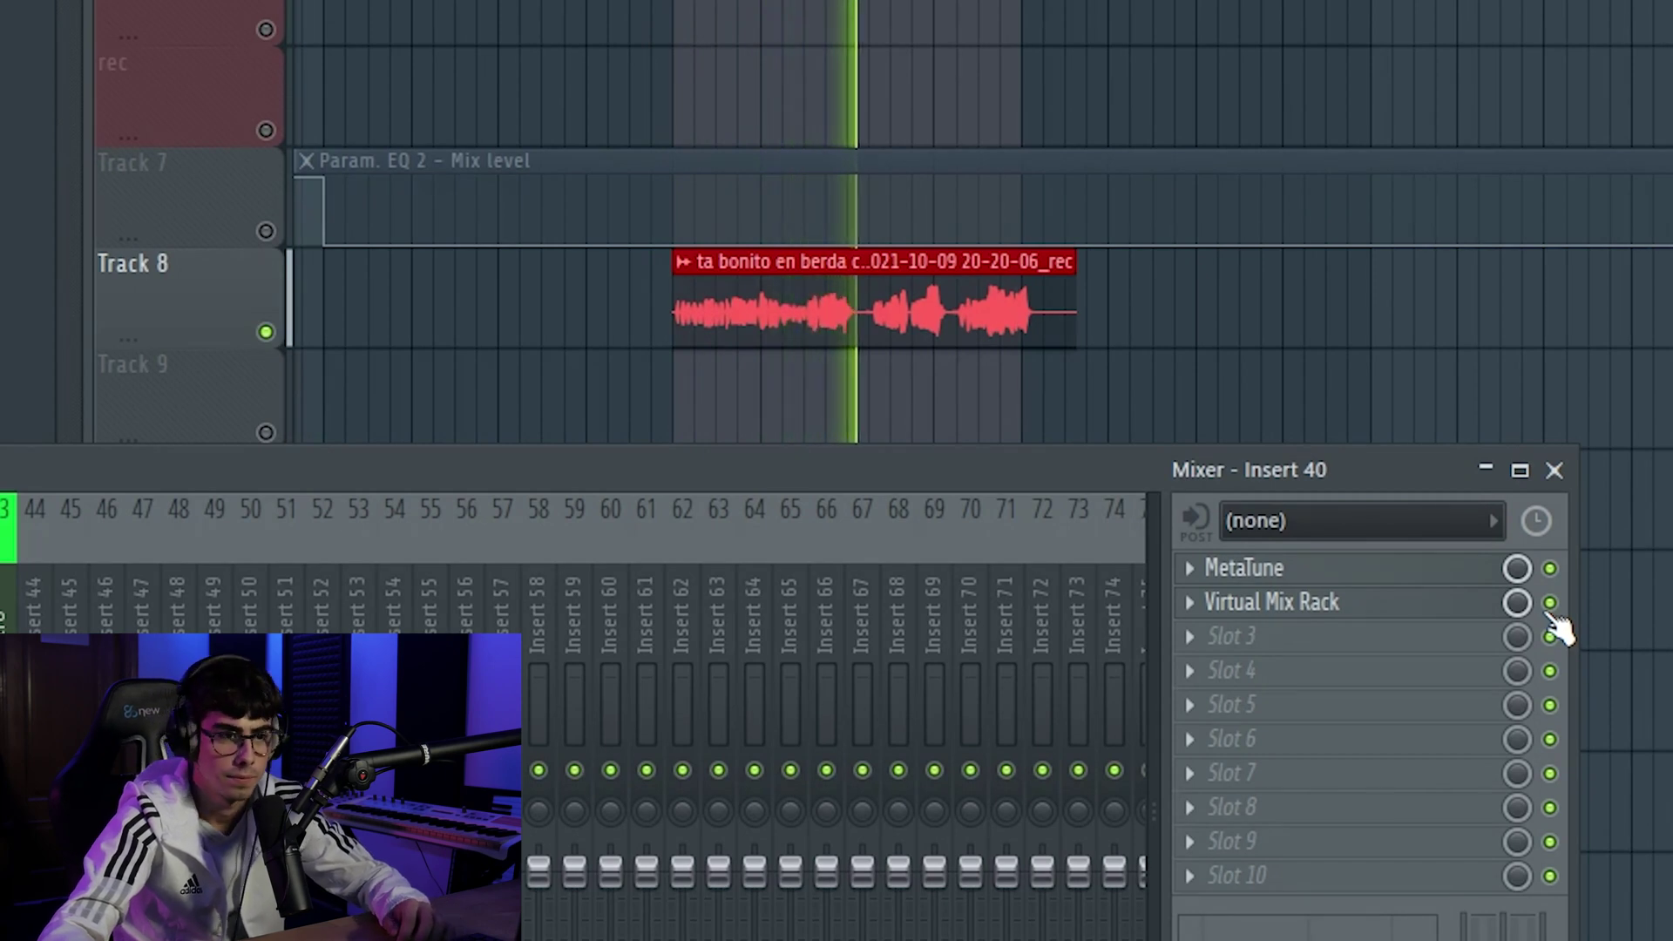
click(1549, 612)
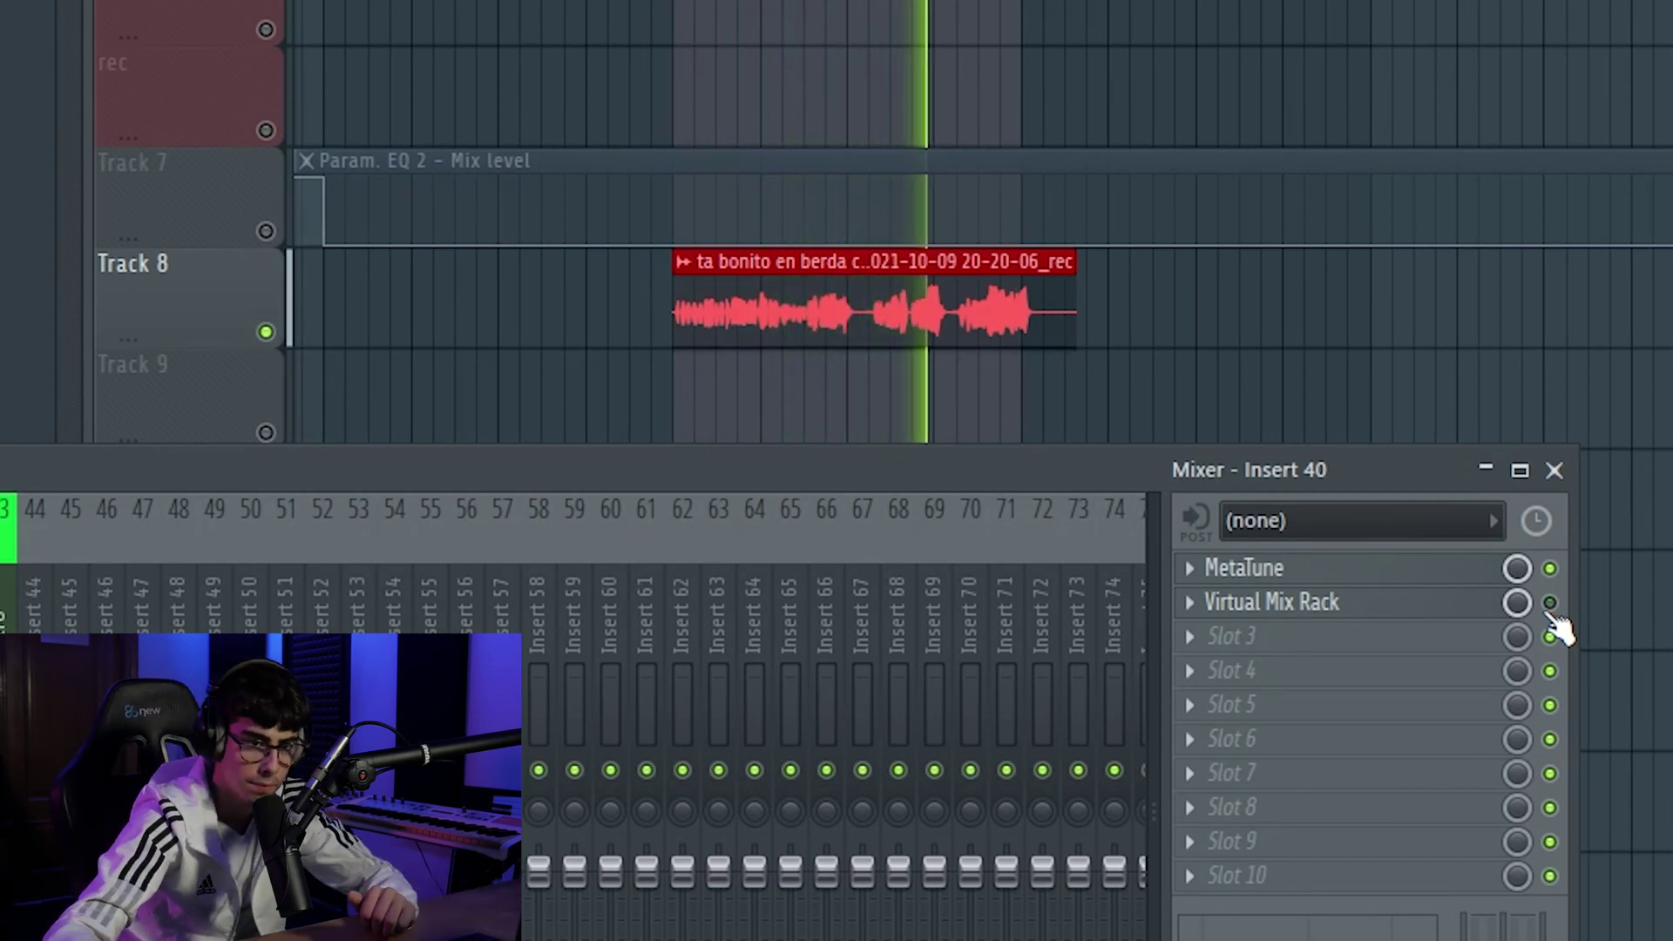